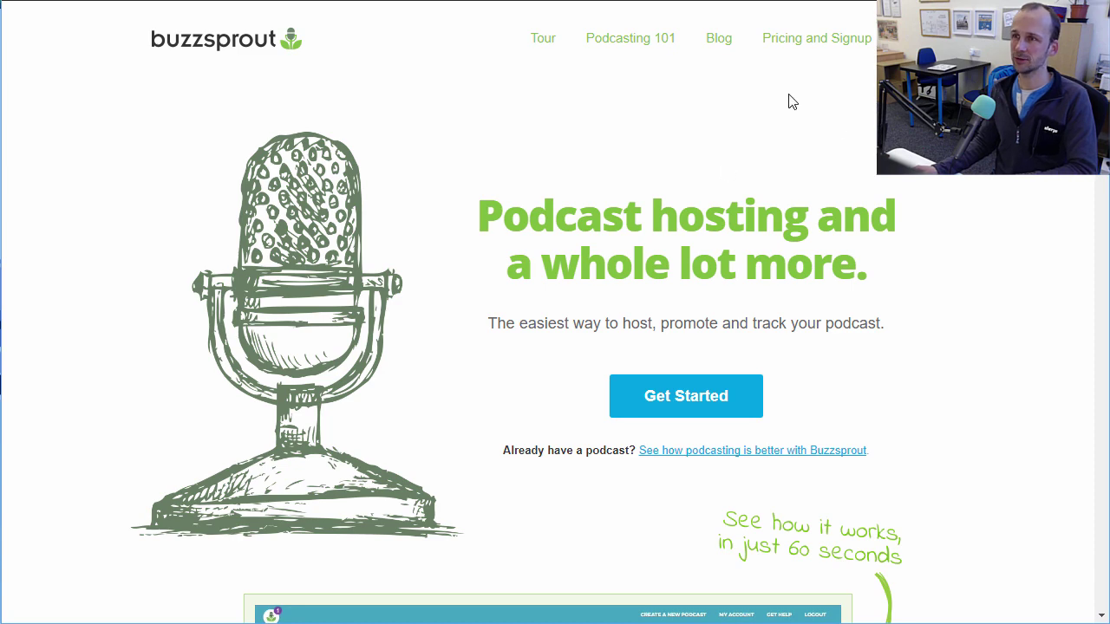
# Open the pricing and signup page and review the monthly hosting plans
pyautogui.click(798, 48)
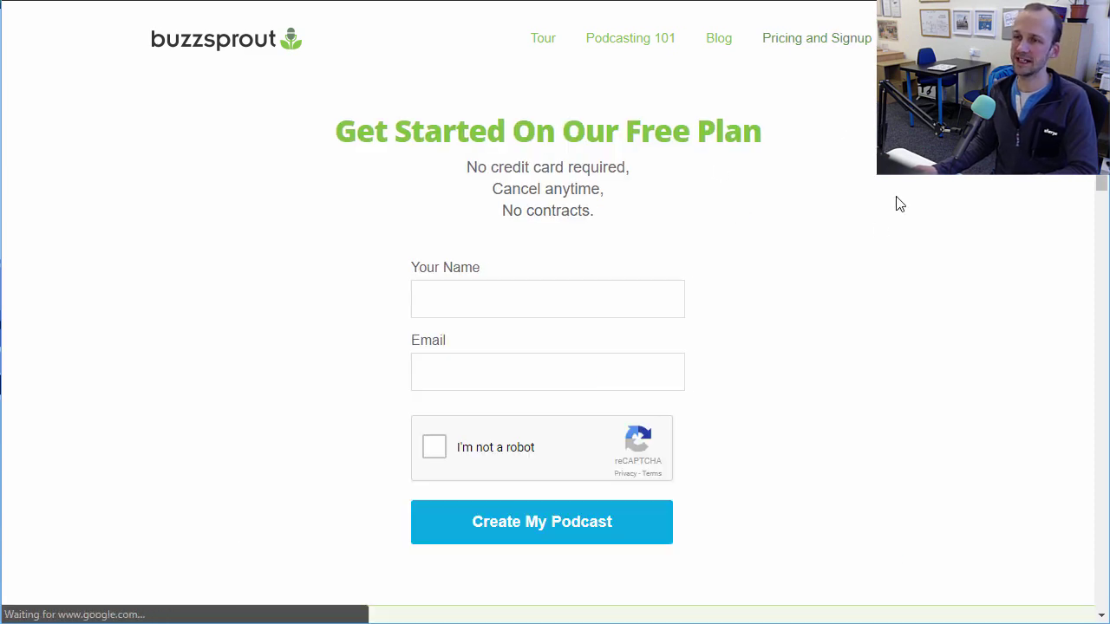
pyautogui.moveTo(1104, 132); pyautogui.dragTo(1106, 297)
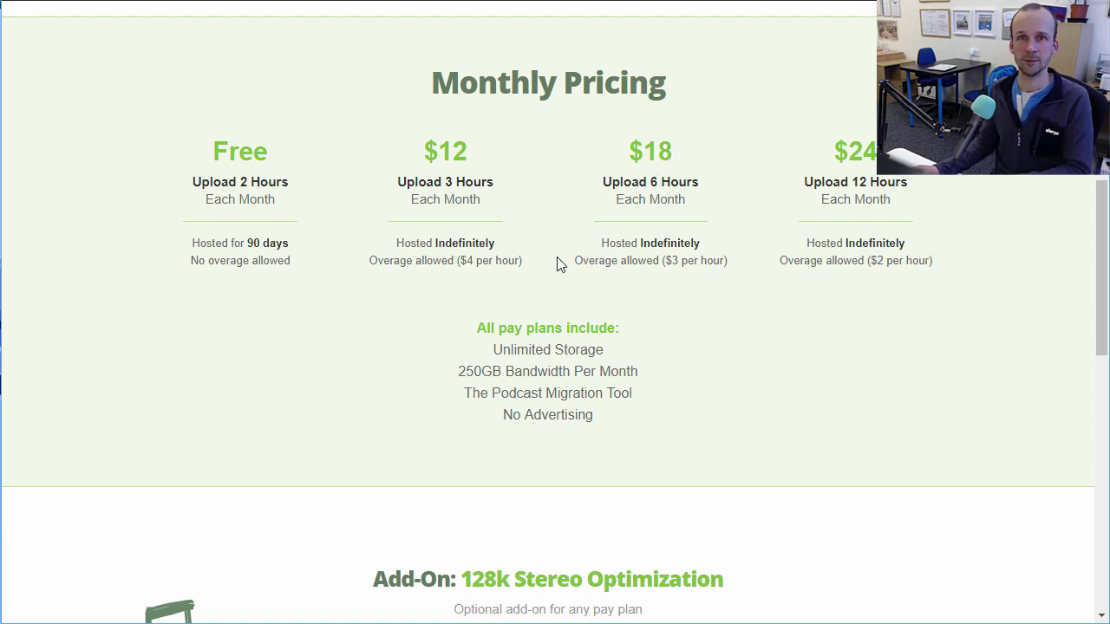
pyautogui.scroll(7, 662, 196)
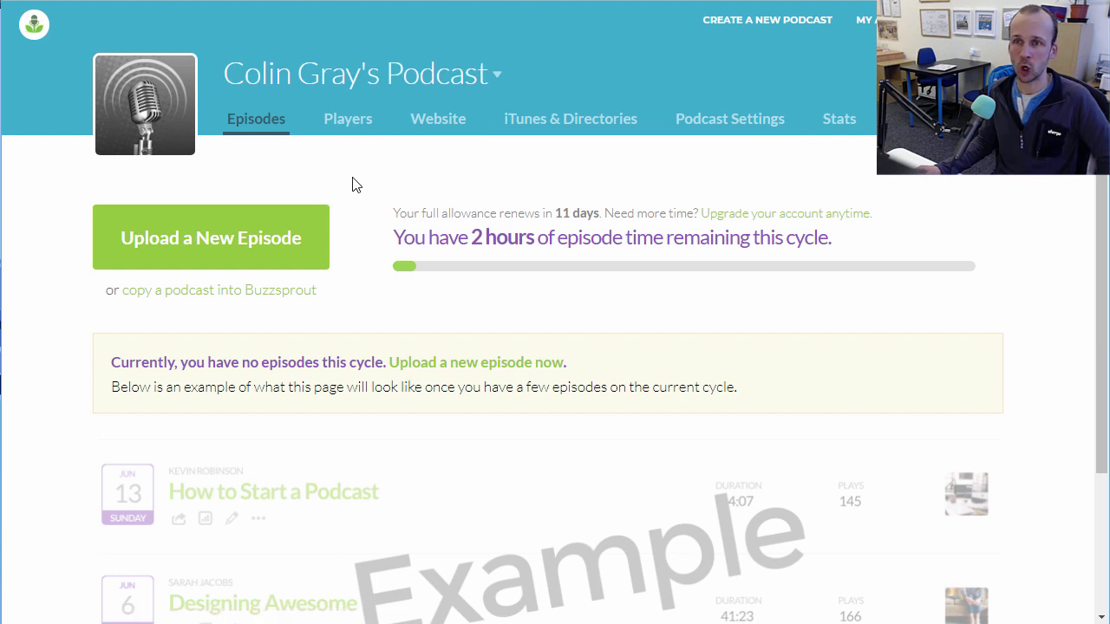
# Upload the PC907_Do_I_Need_a_Team_to_Make_an_... MP3 file from the pc907session folder as a new episode
pyautogui.moveTo(156, 135)
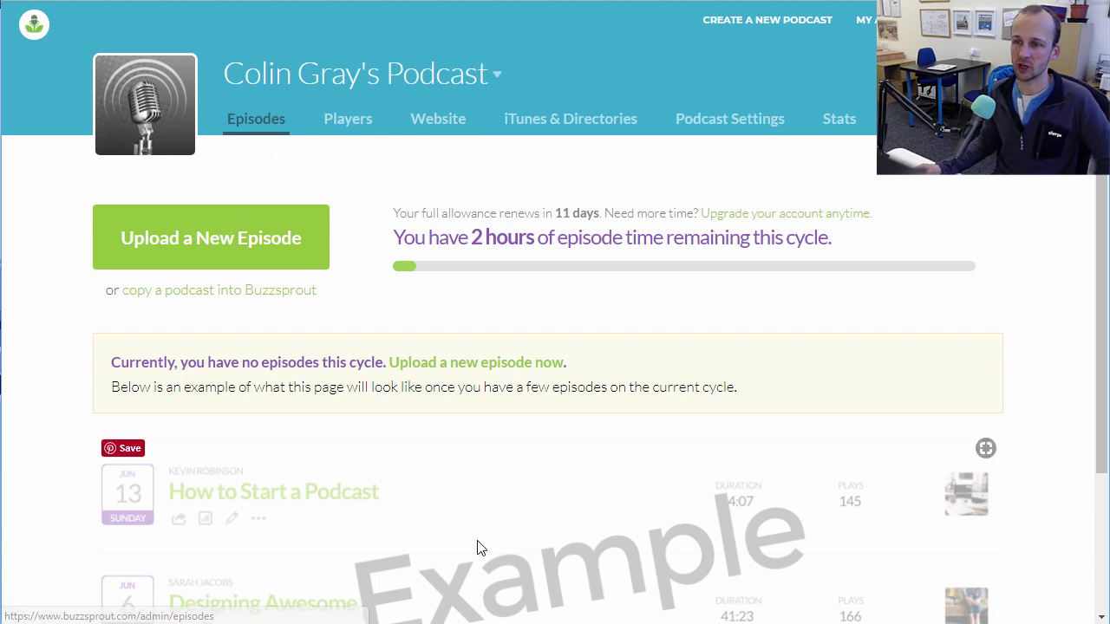
pyautogui.scroll(-2, 1104, 177)
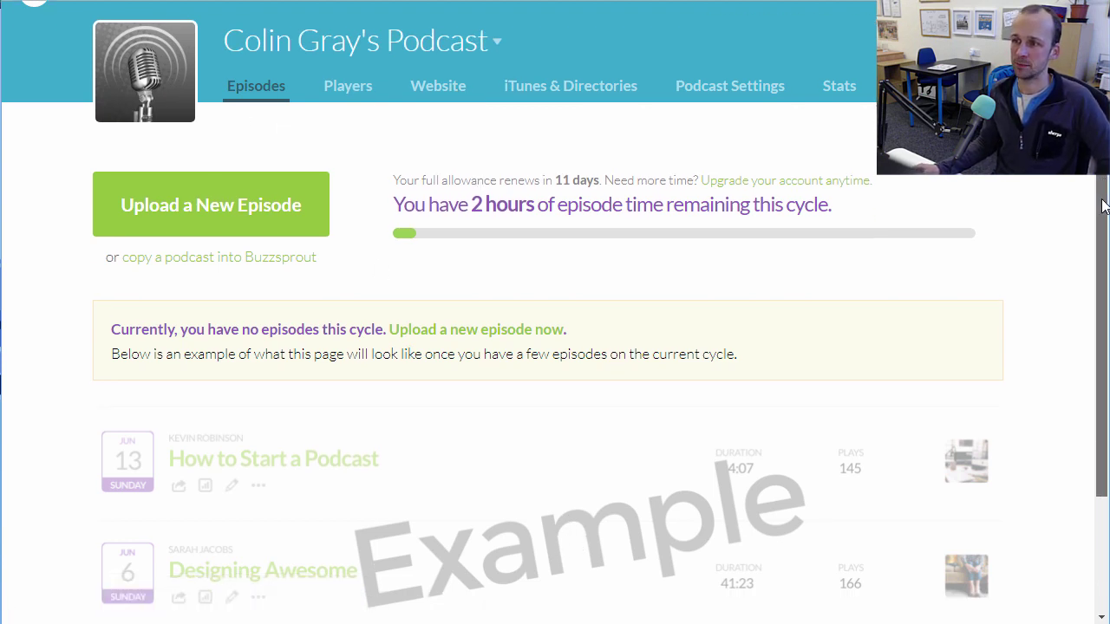
pyautogui.scroll(2, 1061, 354)
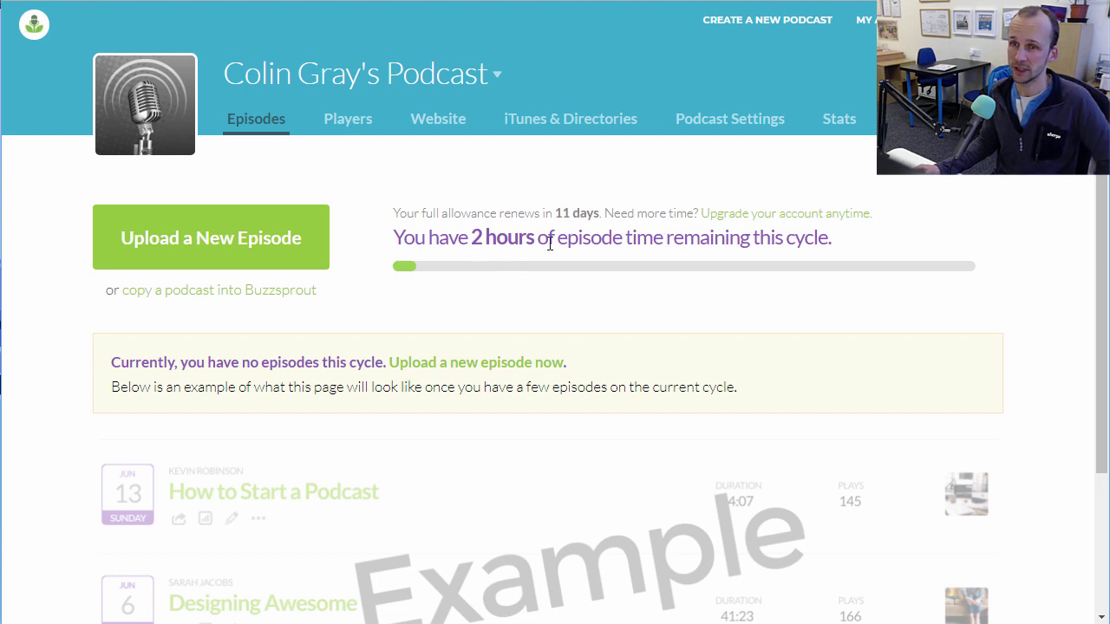
pyautogui.click(199, 250)
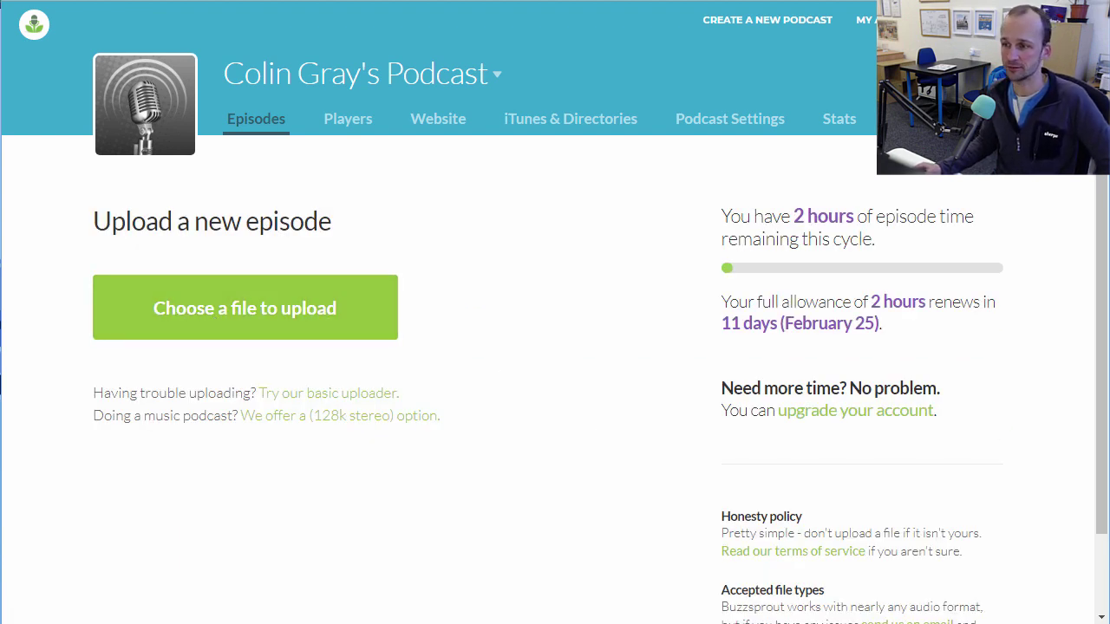
pyautogui.click(365, 312)
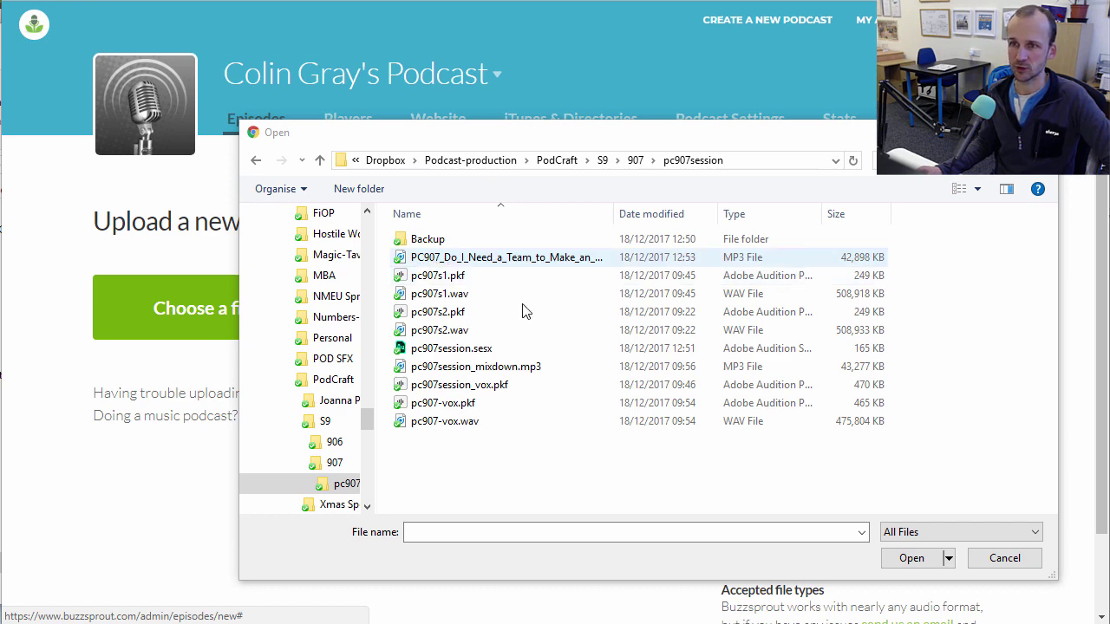
pyautogui.press('Escape')
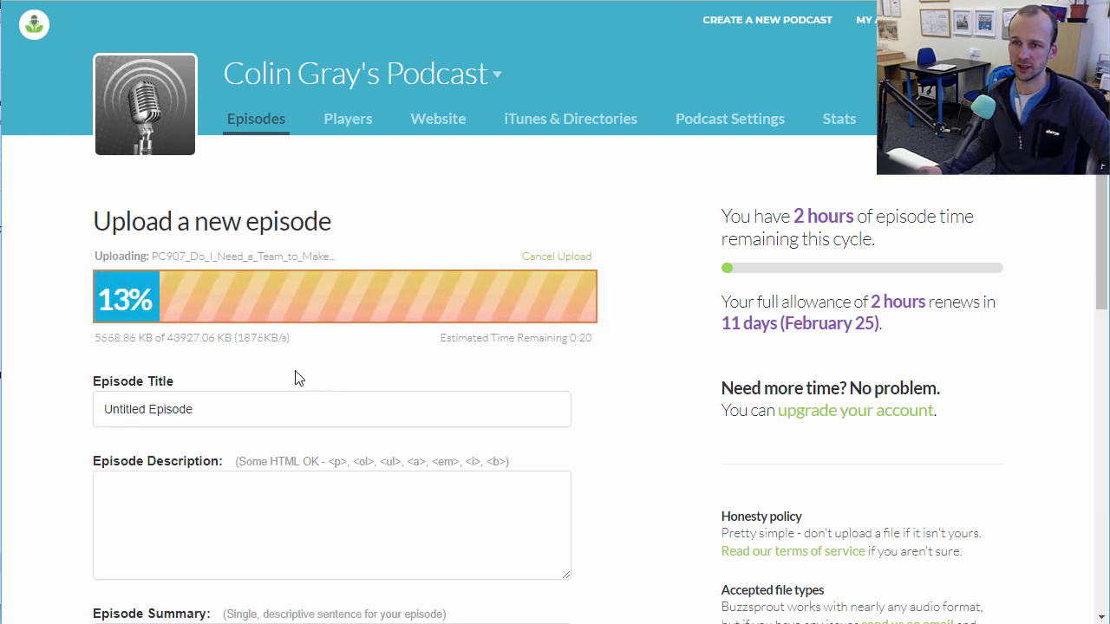
# Title the episode "Do I need a team to create a highly produced Podcast?" and fill in its description, starting "The vast majority of podcasts"
pyautogui.click(286, 418)
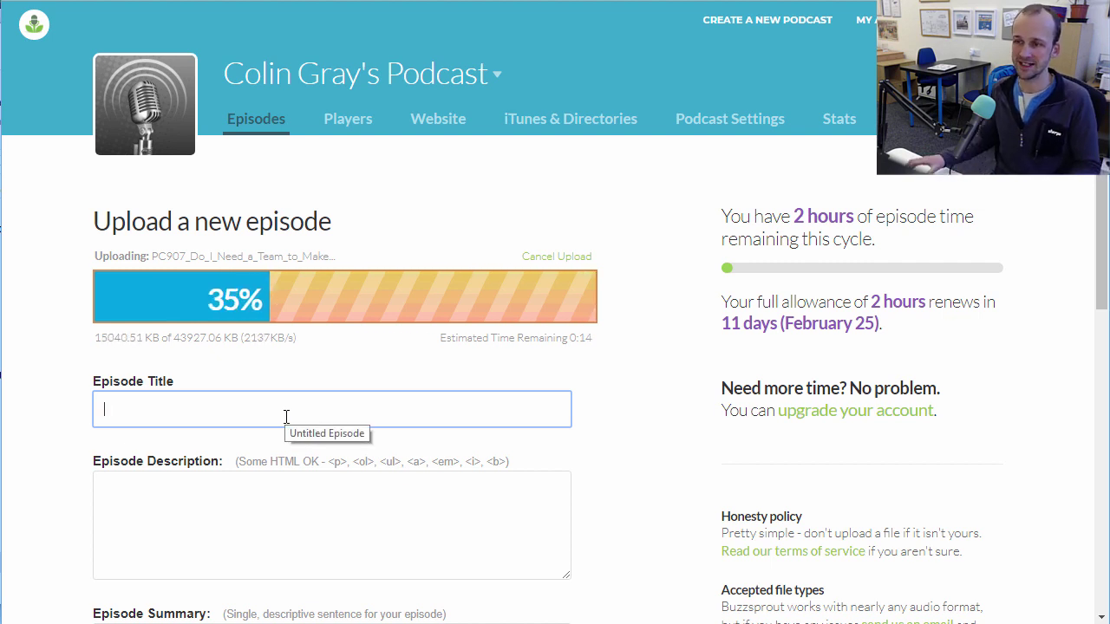
pyautogui.write('Do I need a team to create a highly produced Podcast?')
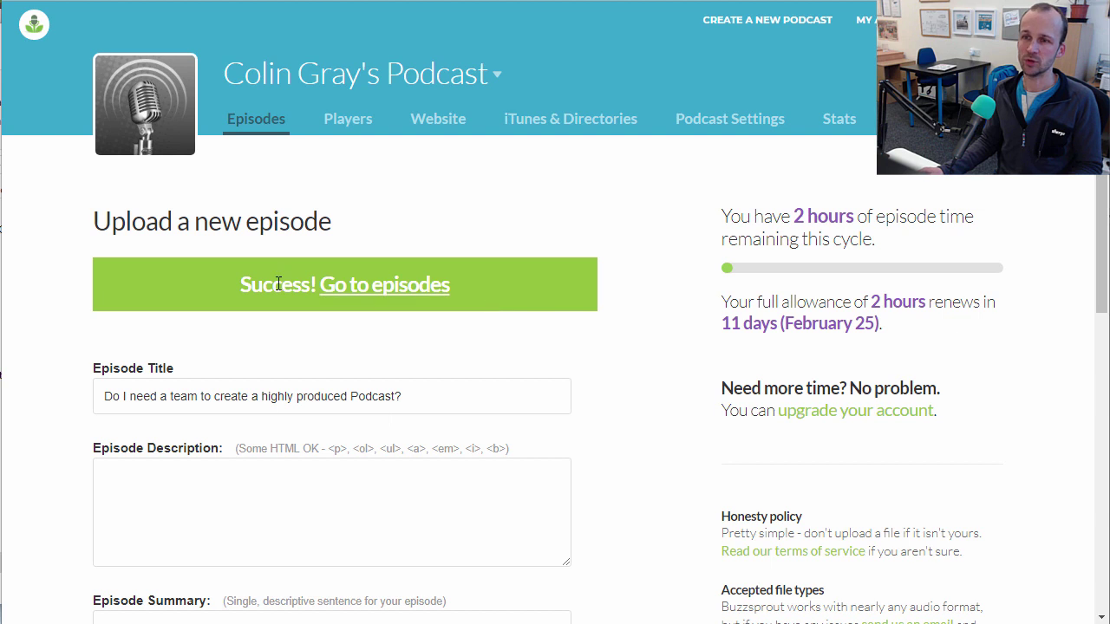
pyautogui.click(204, 513)
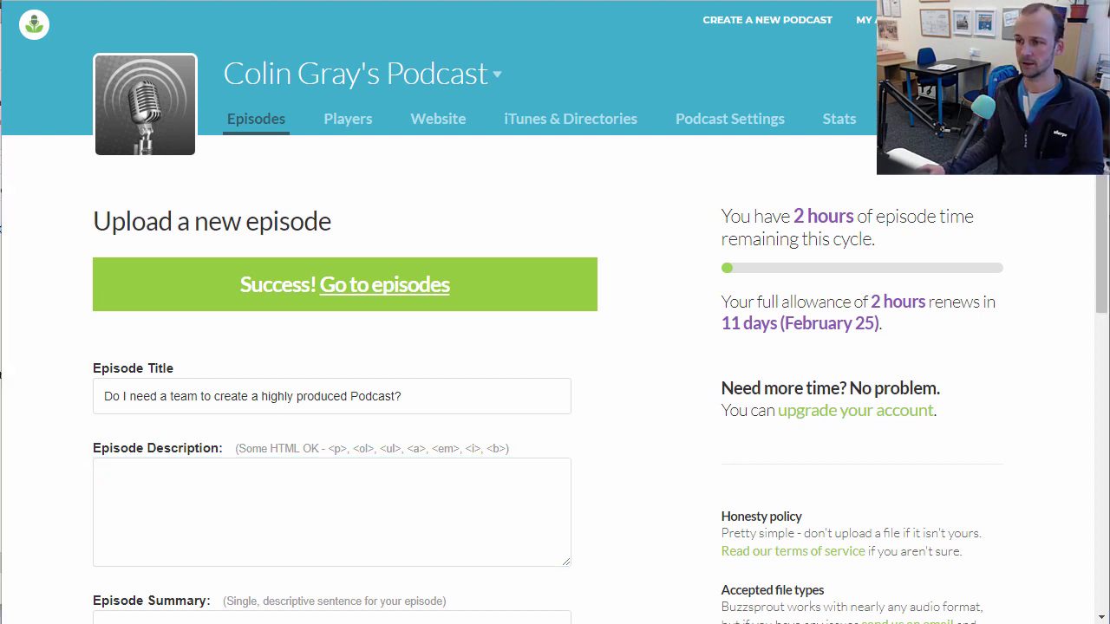
pyautogui.click(153, 471)
pyautogui.write('The vast majority of podcasts are run by one single person. But does the "one man band" approach work for Highly-Produced Podcasts?  The answer is, it depends. There are reasons why it can work, and reasons why it might not.  You might really dislike some of the tasks involved in putting this type of show together, and be keen to outsource them to someone else.  You might simply not have the time to do it yourself, or maybe it\'s the expertise in certain areas that you feel you\'re lacking in.  The starting point here is to break yourself down into a fully fledged production team, and ask yourself "do I want to do all of this?"')
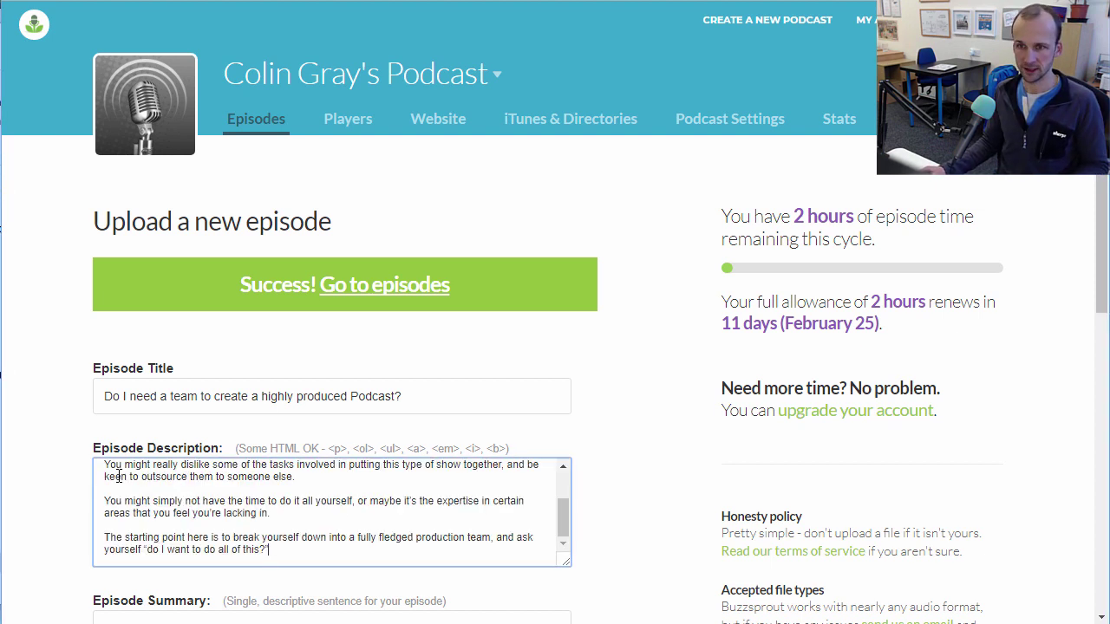
pyautogui.moveTo(562, 527); pyautogui.dragTo(555, 473)
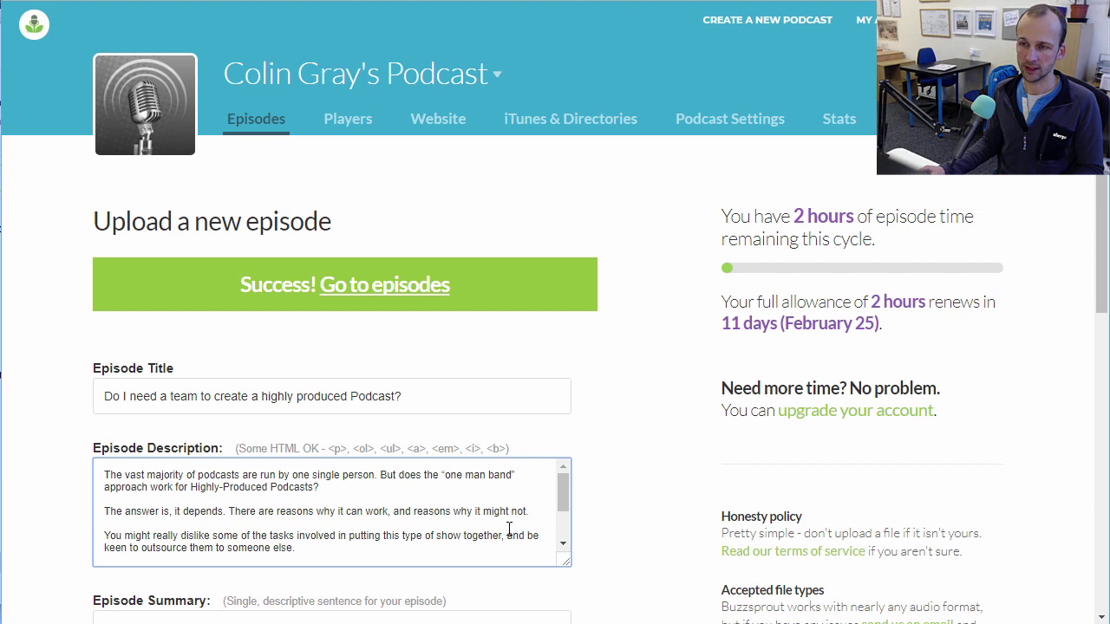
pyautogui.moveTo(562, 489); pyautogui.dragTo(578, 527)
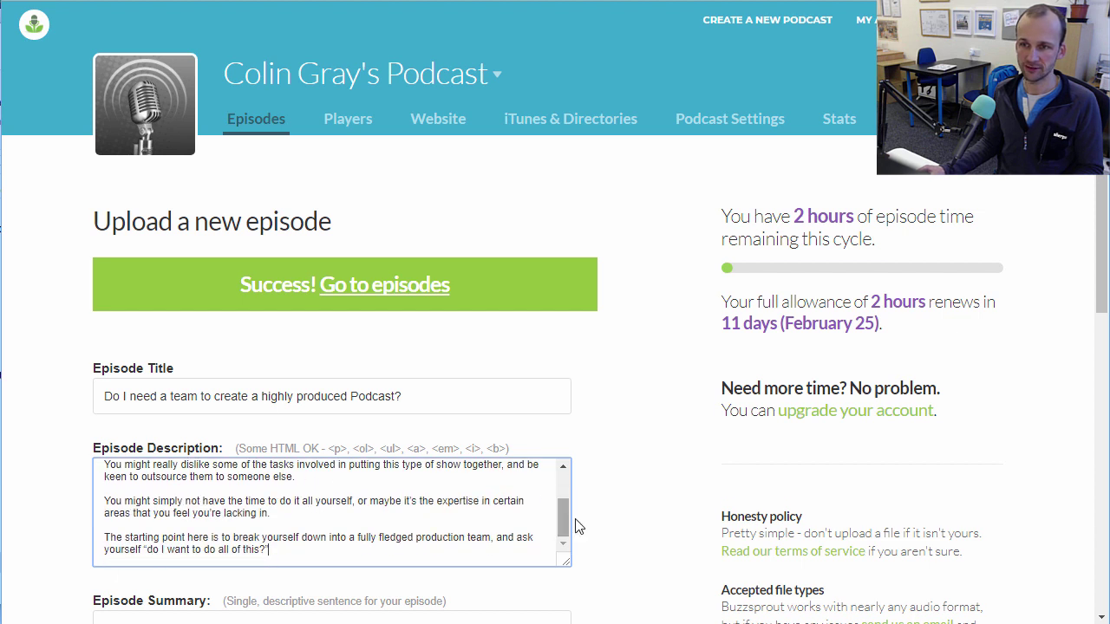
pyautogui.click(485, 623)
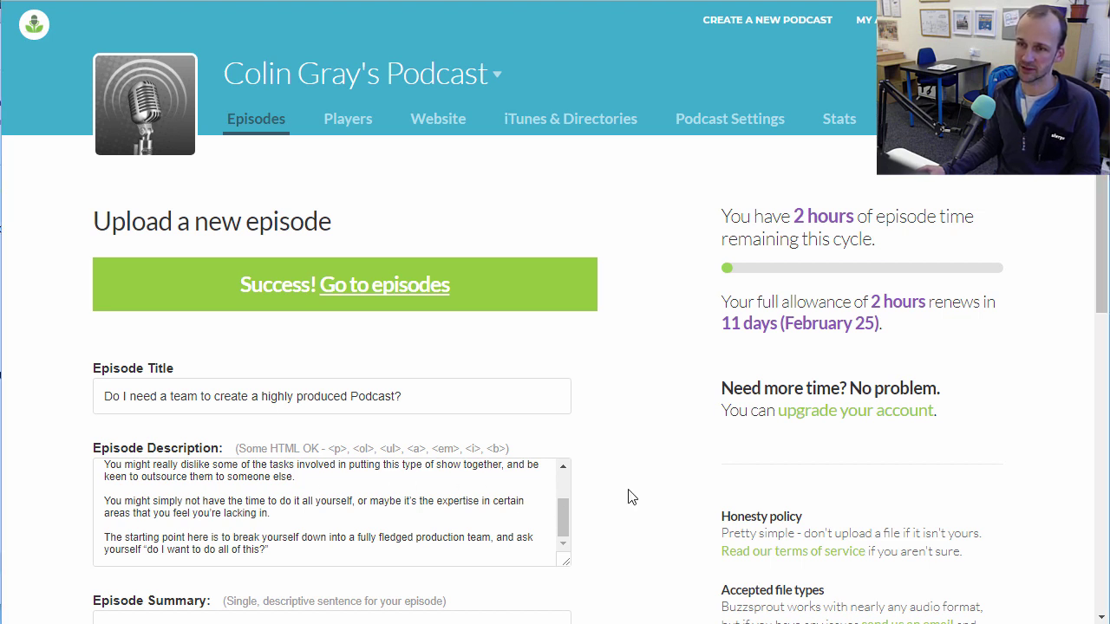
# Examine the episode's summary, artist, publish date, artwork, tags, season and episode number fields
pyautogui.scroll(-1, 1095, 295)
pyautogui.scroll(-2, 1094, 295)
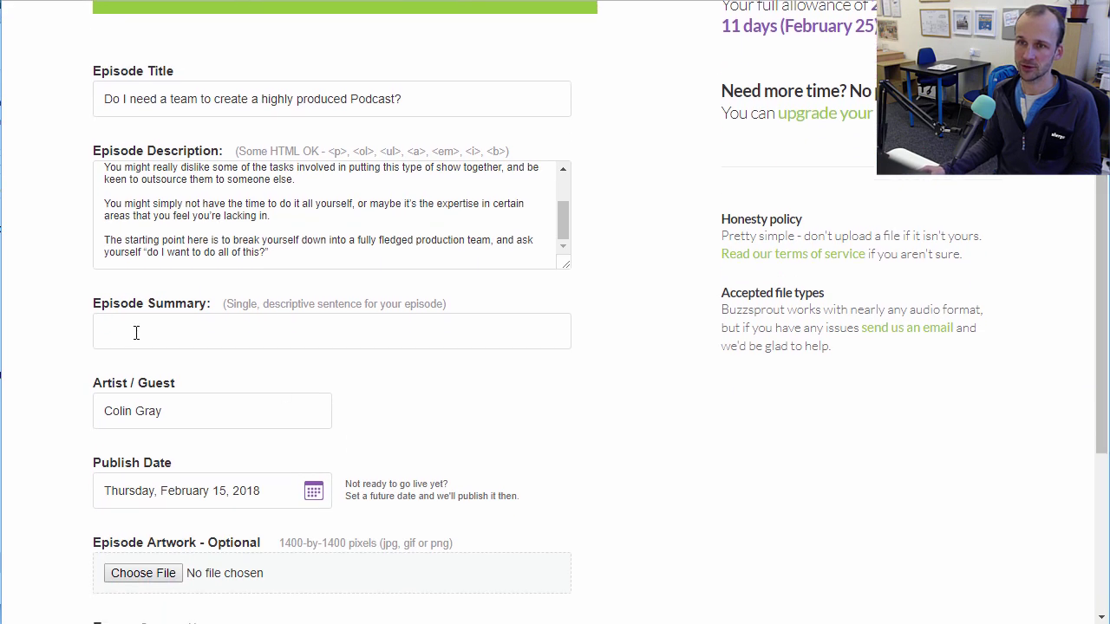
pyautogui.click(135, 330)
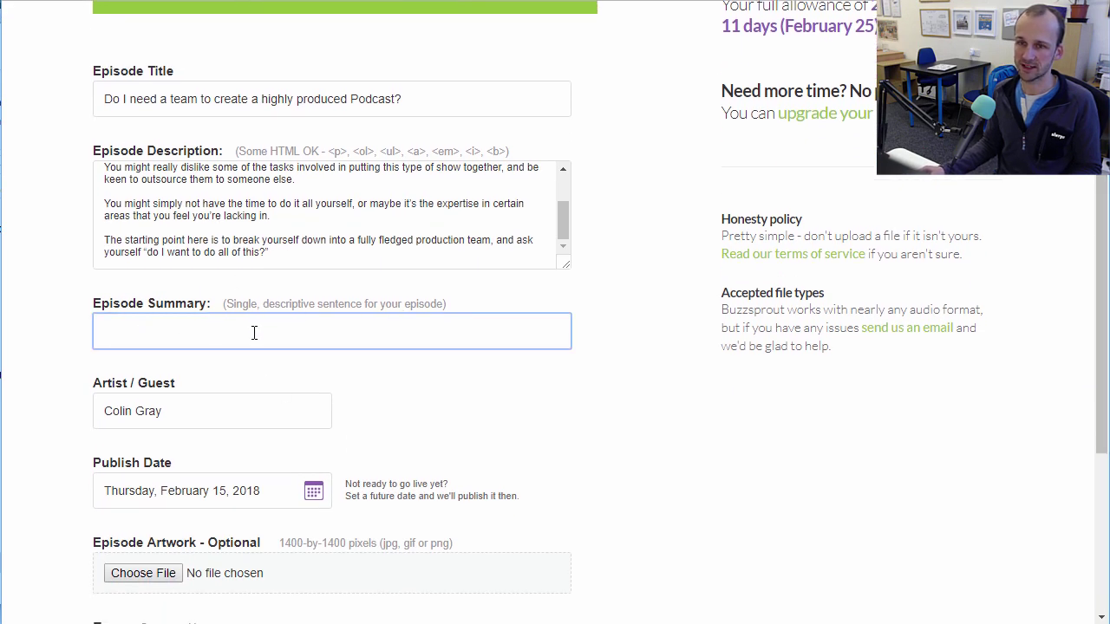
pyautogui.click(177, 411)
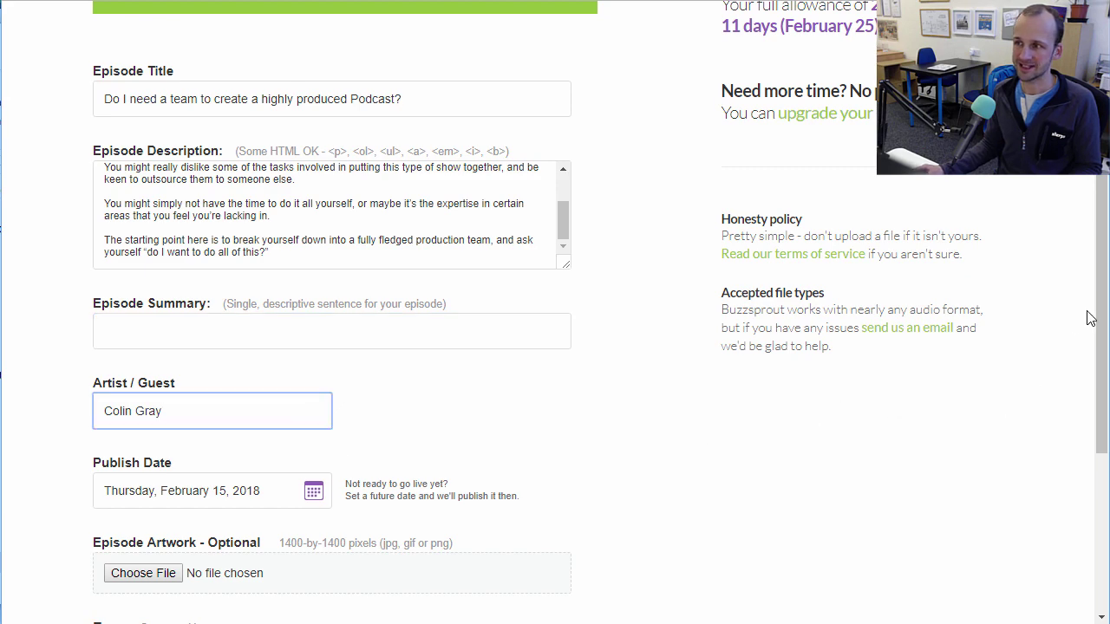
pyautogui.moveTo(1104, 329); pyautogui.dragTo(1081, 409)
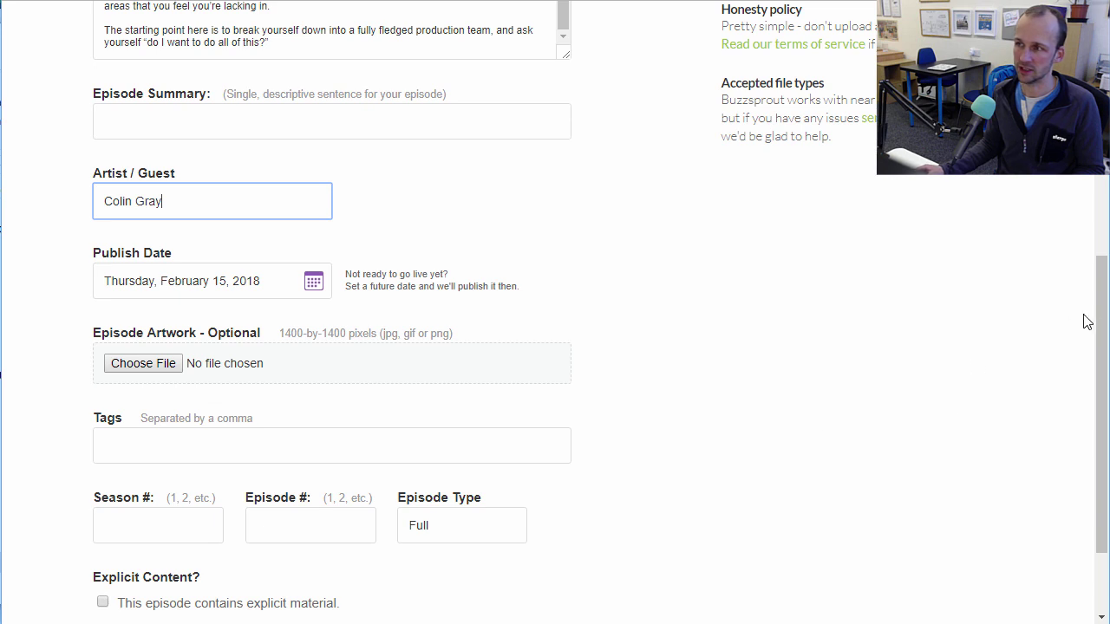
pyautogui.scroll(-2, 1103, 305)
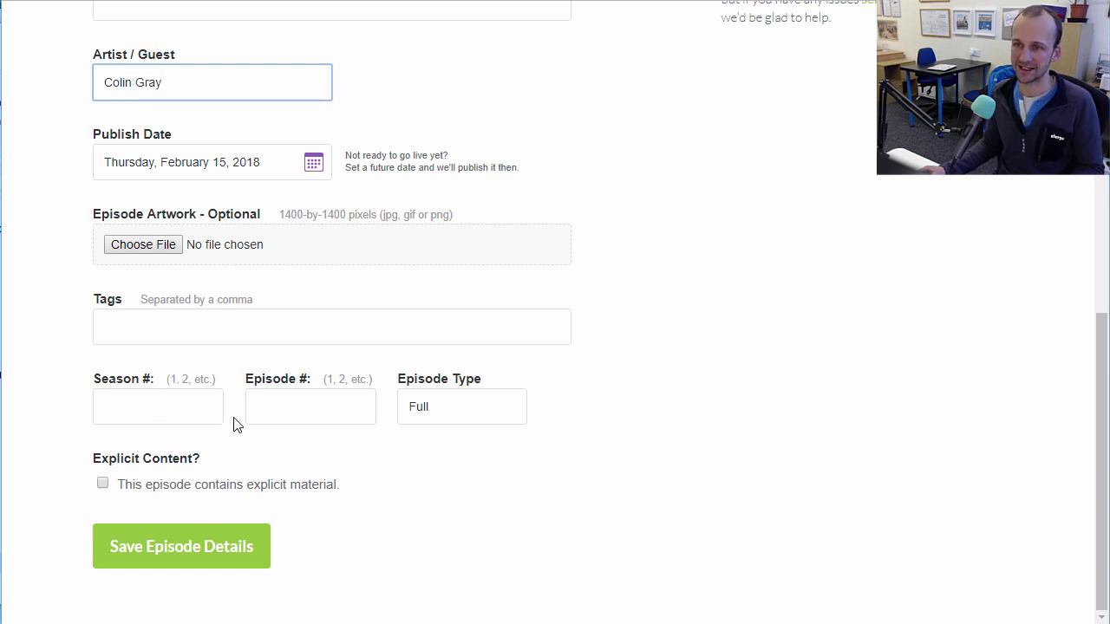
pyautogui.click(534, 623)
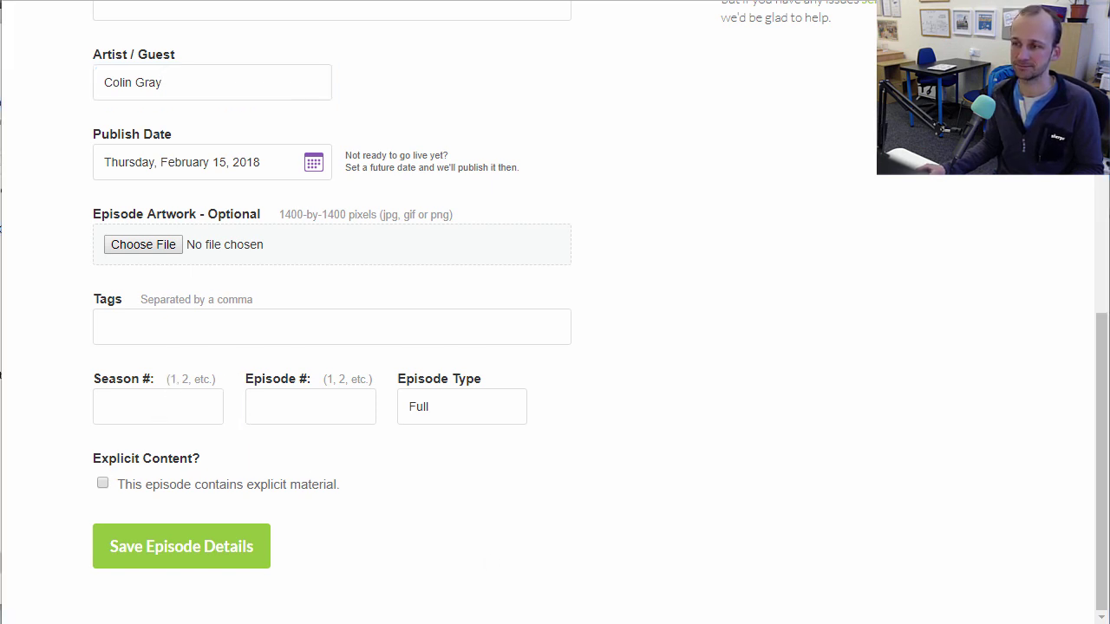
# Try the Trailer and Bonus episode types, return to Full, and switch the explicit content marking on and off
pyautogui.click(474, 411)
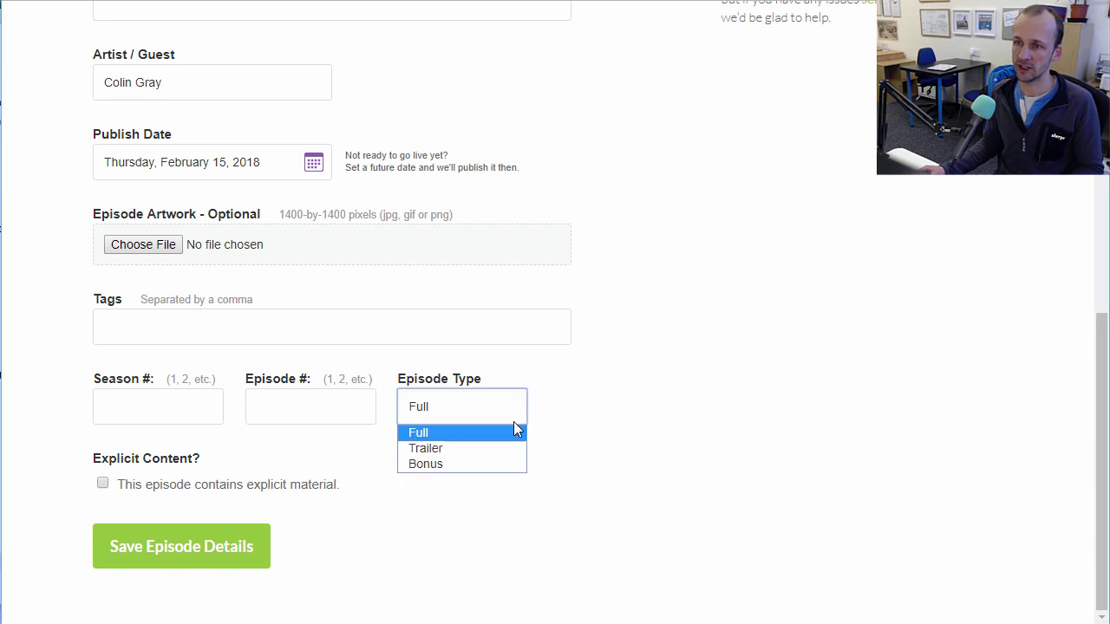
pyautogui.click(464, 449)
pyautogui.click(459, 423)
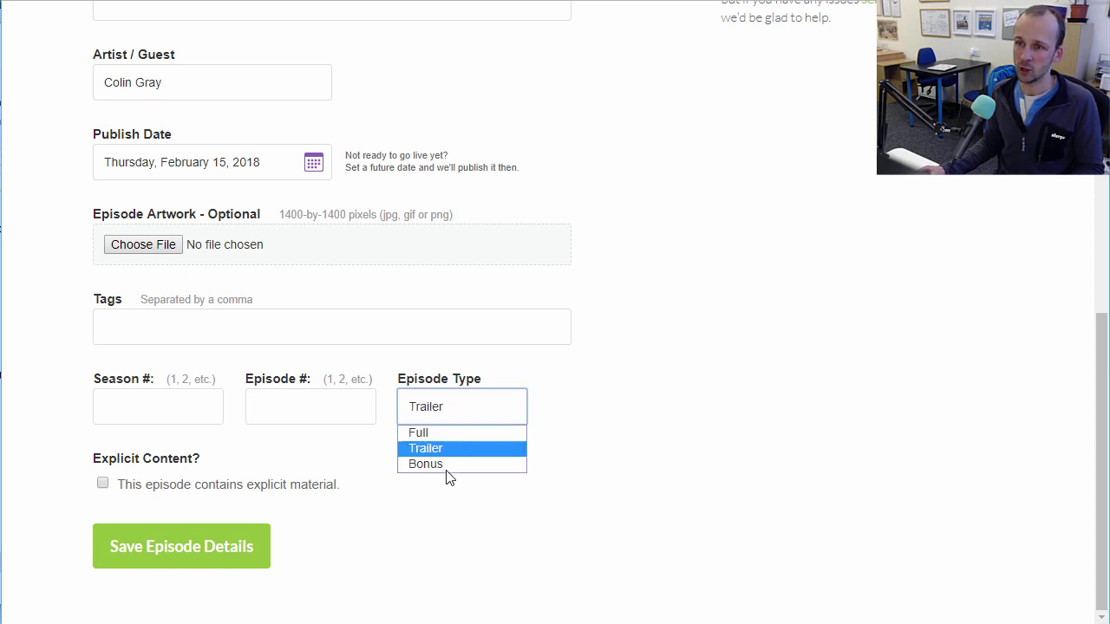
pyautogui.click(451, 467)
pyautogui.click(454, 413)
pyautogui.click(433, 433)
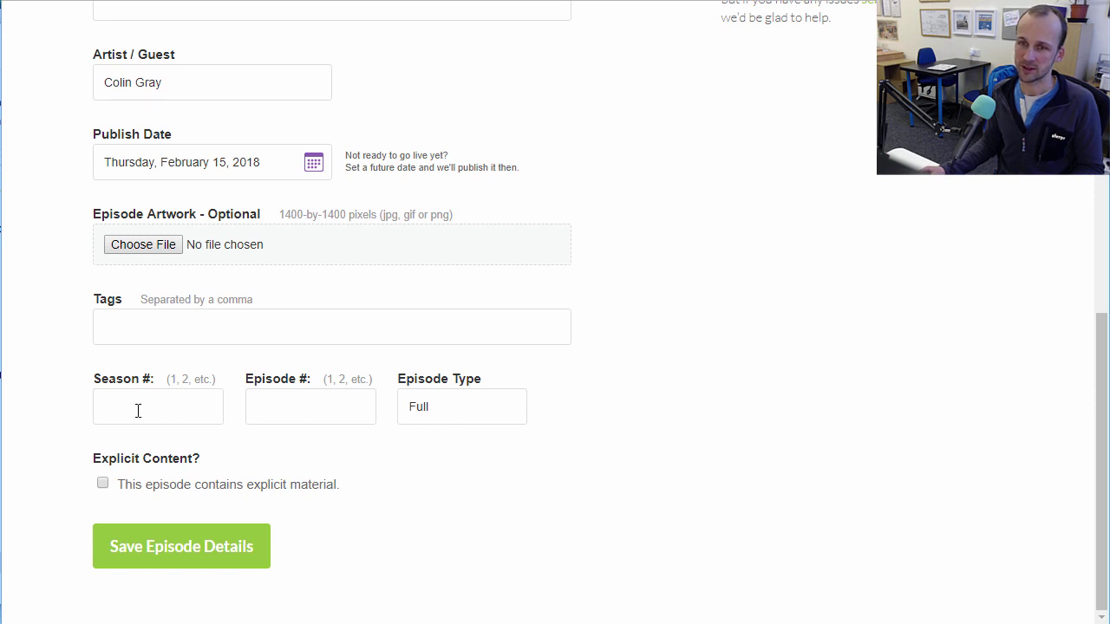
pyautogui.click(481, 413)
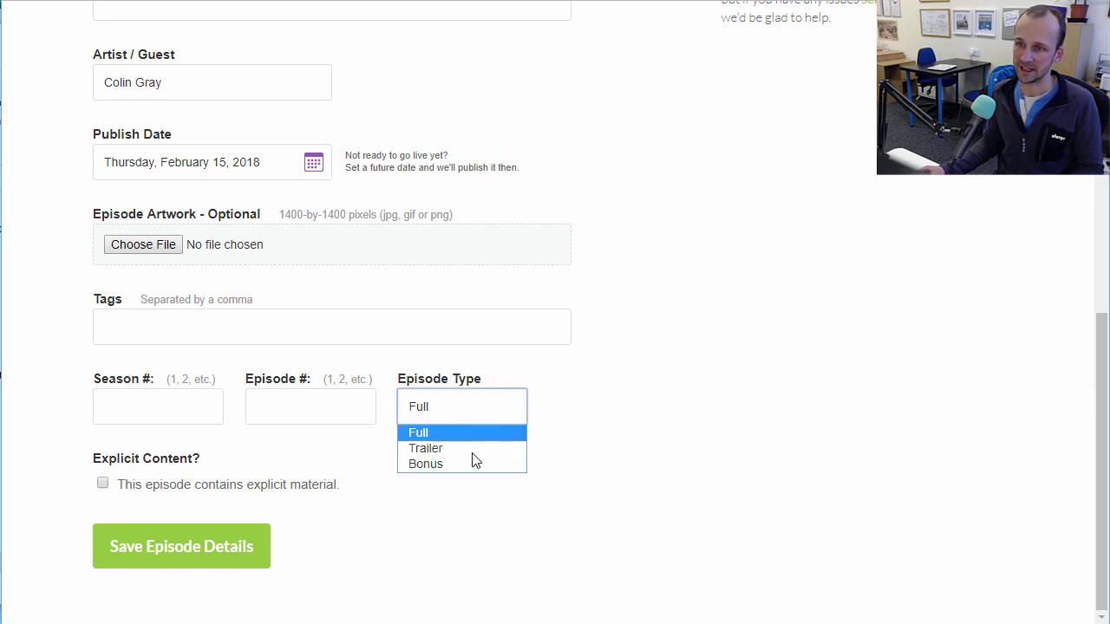
pyautogui.click(332, 484)
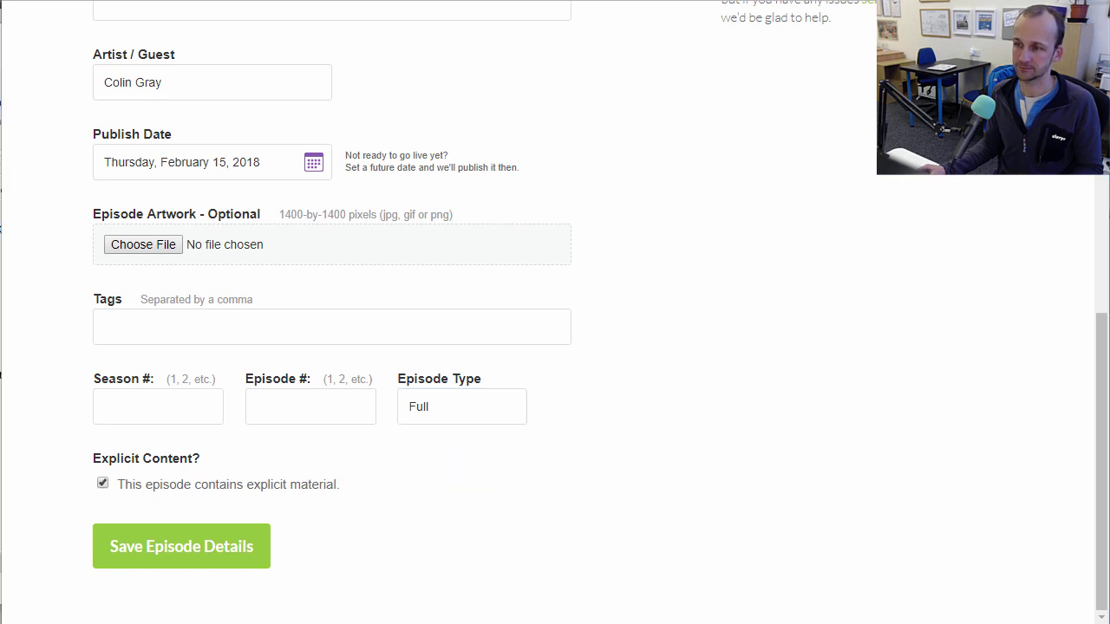
pyautogui.click(102, 485)
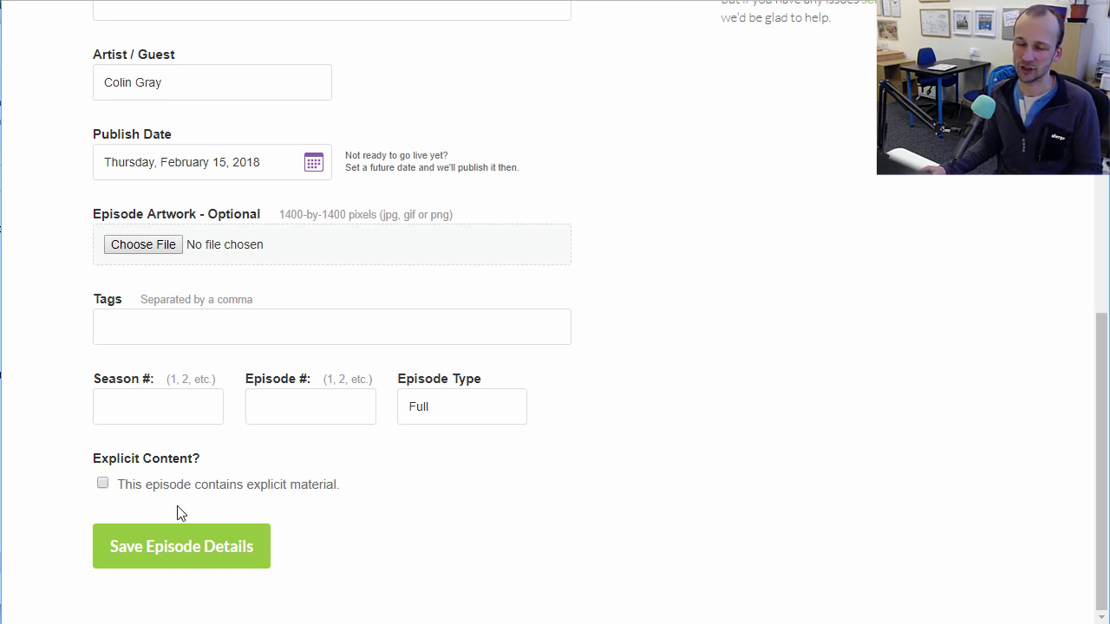
# Save the episode details and review the episode's page with its description and stats
pyautogui.click(143, 559)
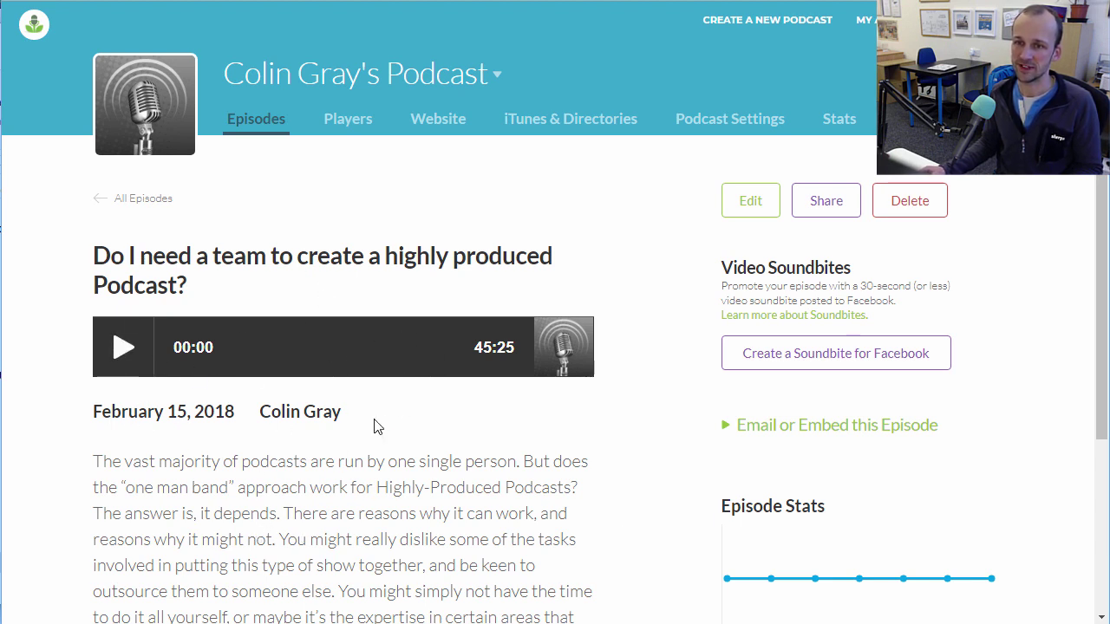
pyautogui.scroll(-3, 1093, 458)
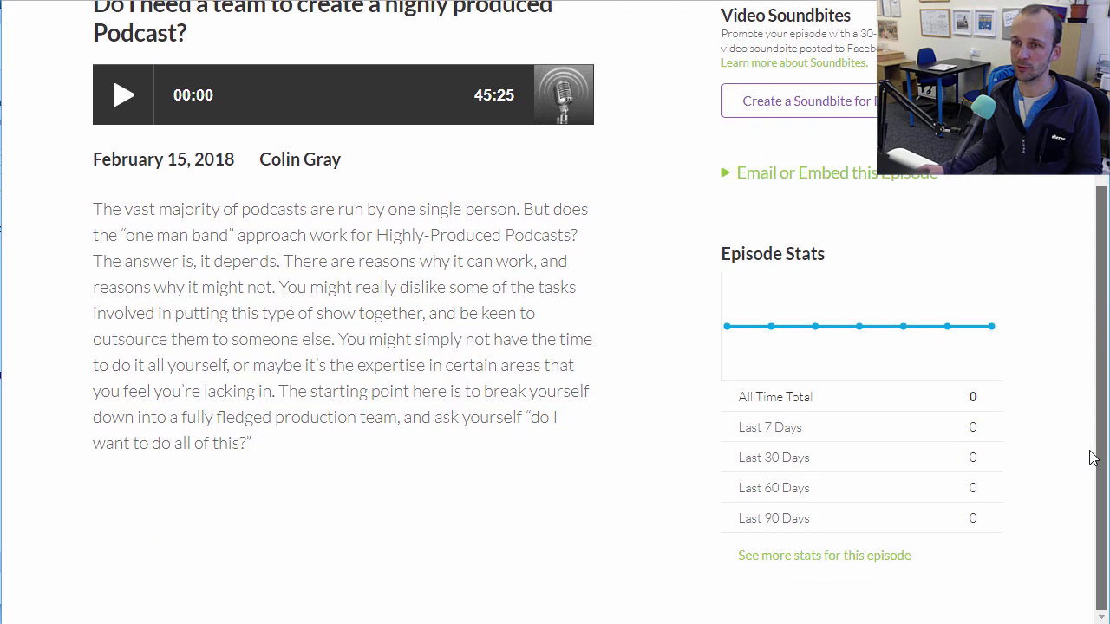
pyautogui.scroll(3, 1091, 478)
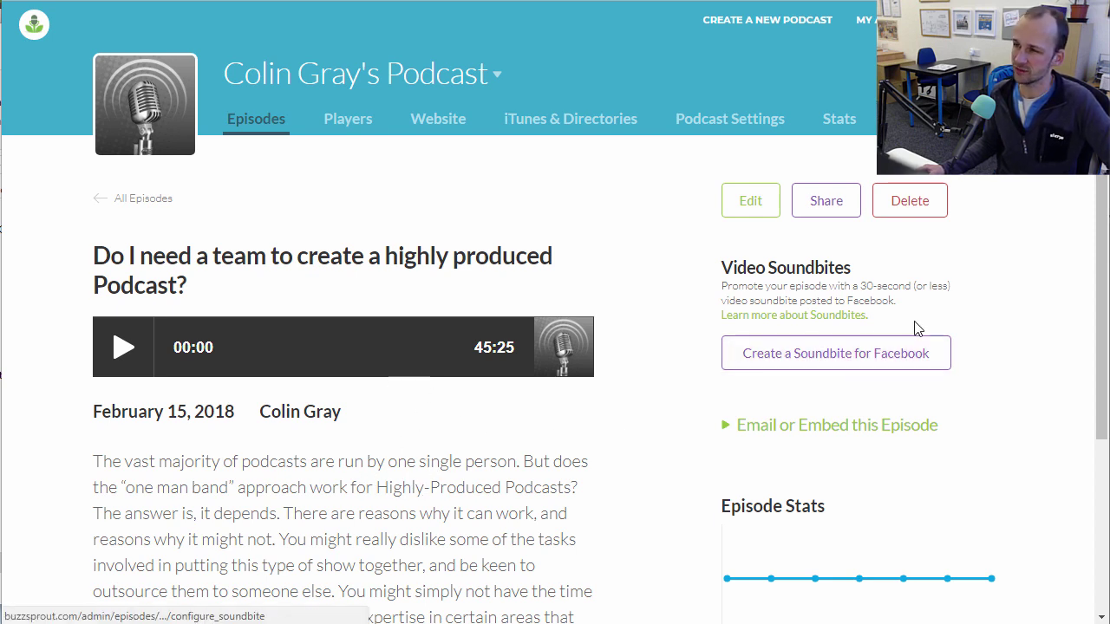
# Open the Facebook soundbite page for the episode, play its introduction video, and return to the episode
pyautogui.click(902, 362)
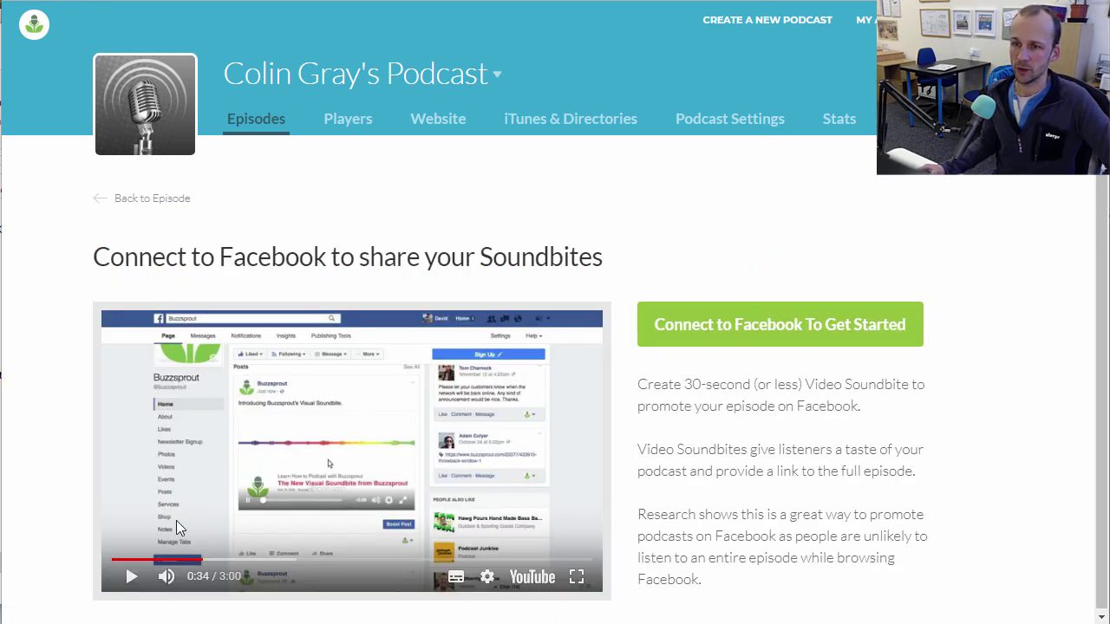
pyautogui.click(131, 576)
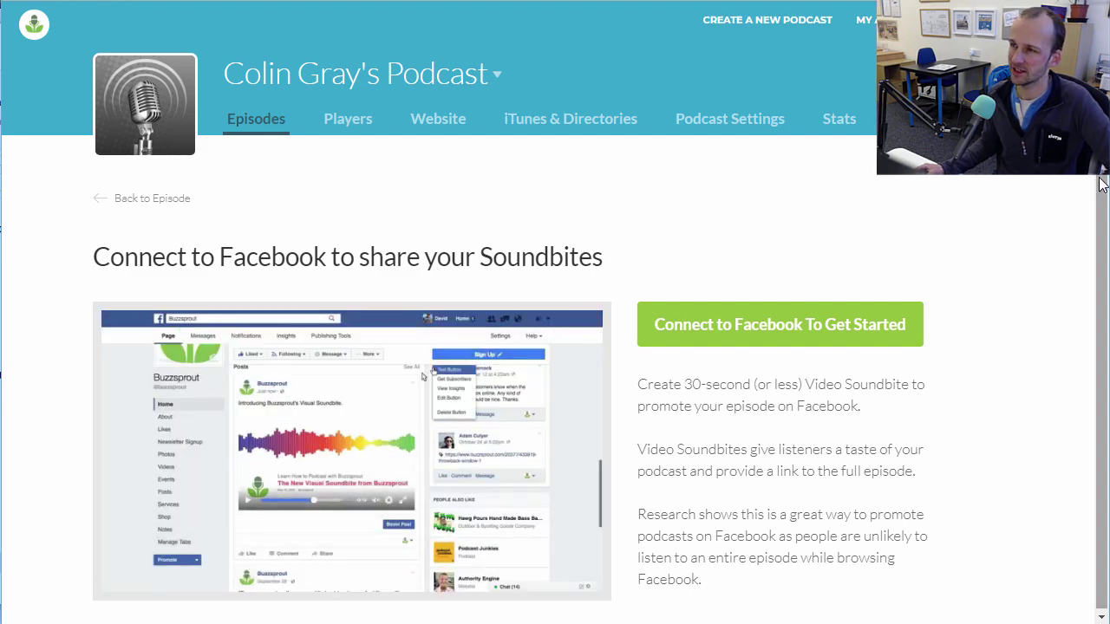
pyautogui.moveTo(1102, 185); pyautogui.dragTo(1102, 188)
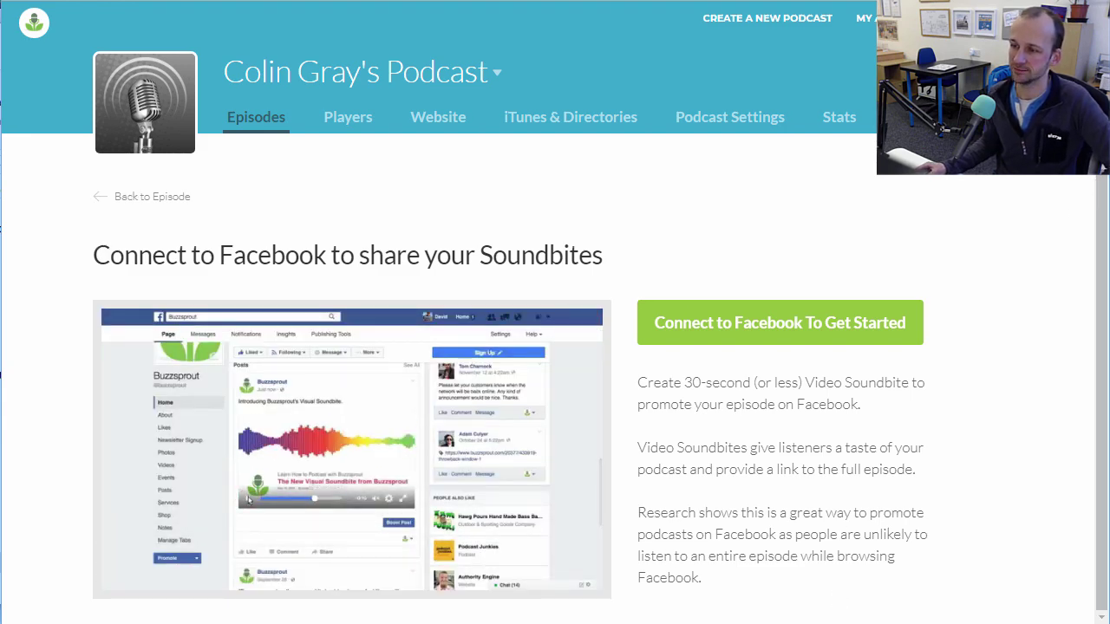
pyautogui.click(156, 197)
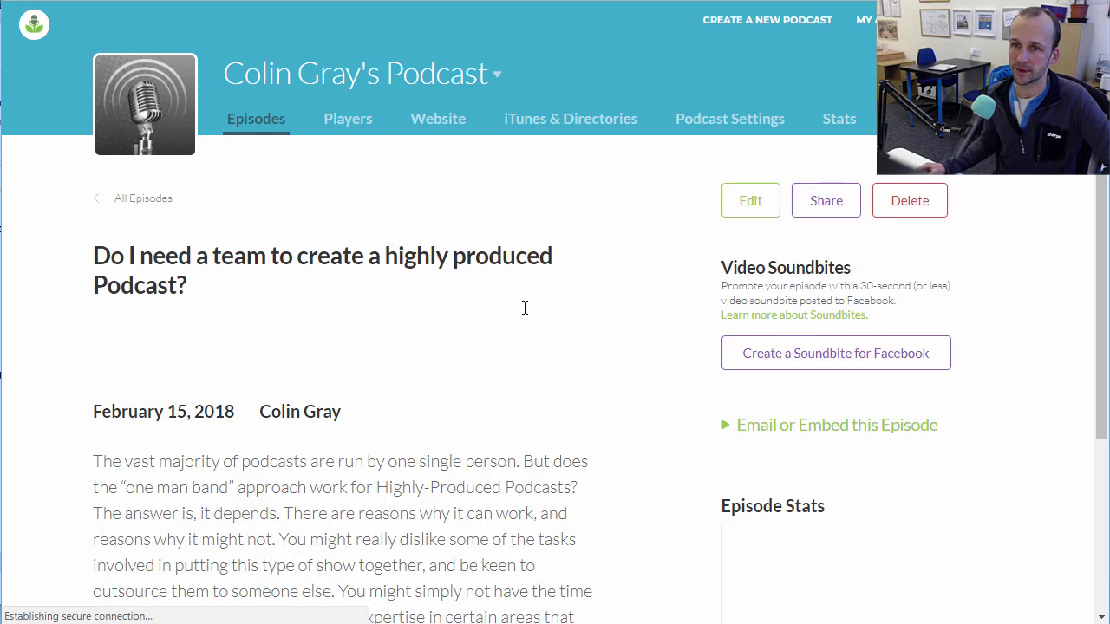
# Review the play stats on the episode's page and return to the list of all episodes
pyautogui.moveTo(1100, 217); pyautogui.dragTo(1100, 402)
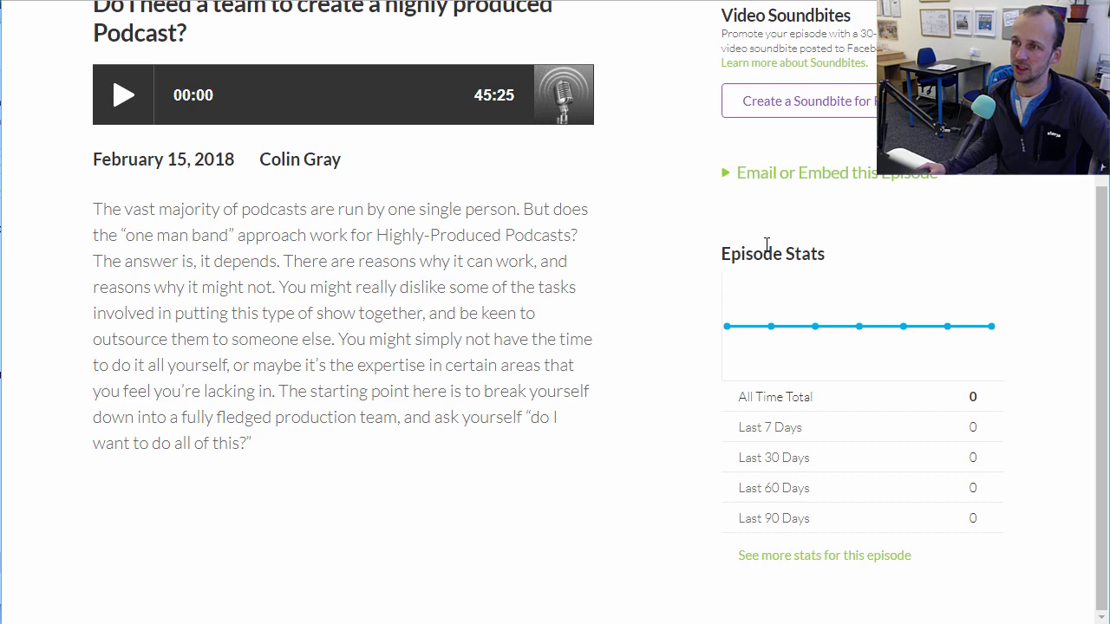
pyautogui.scroll(3, 1104, 374)
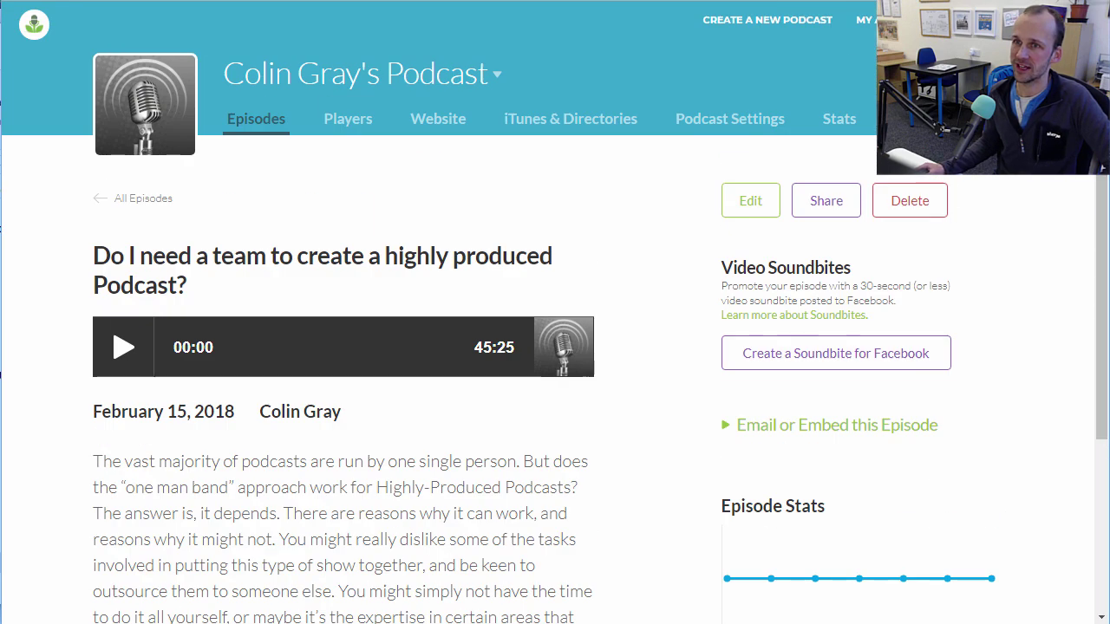
pyautogui.click(137, 202)
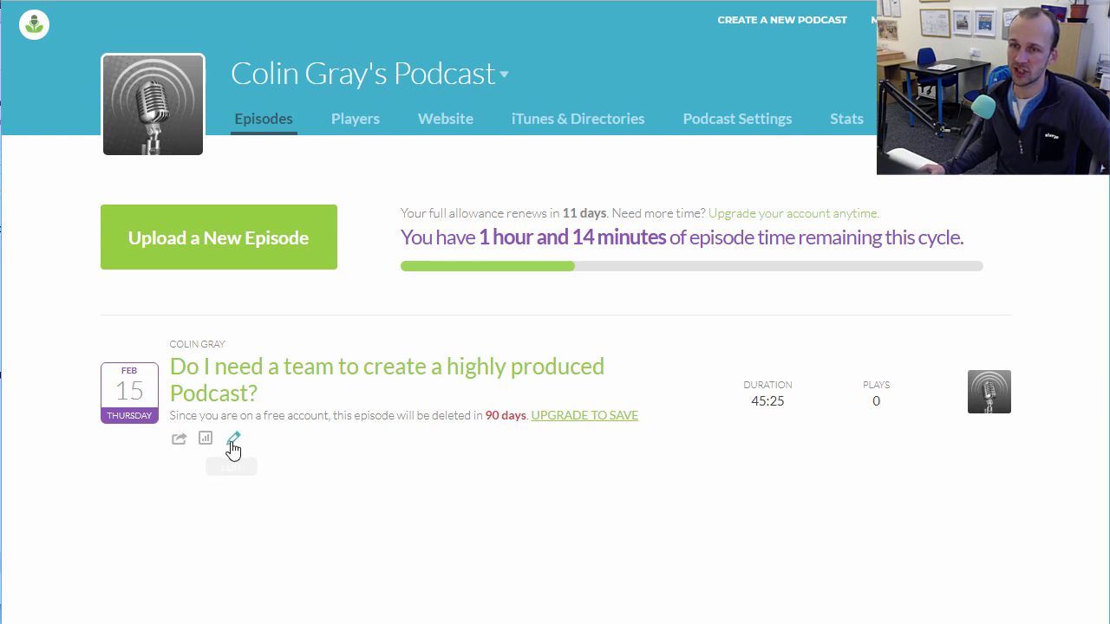
# Open the episode's Twitter share window to view the prefilled message, and close it without tweeting
pyautogui.click(180, 440)
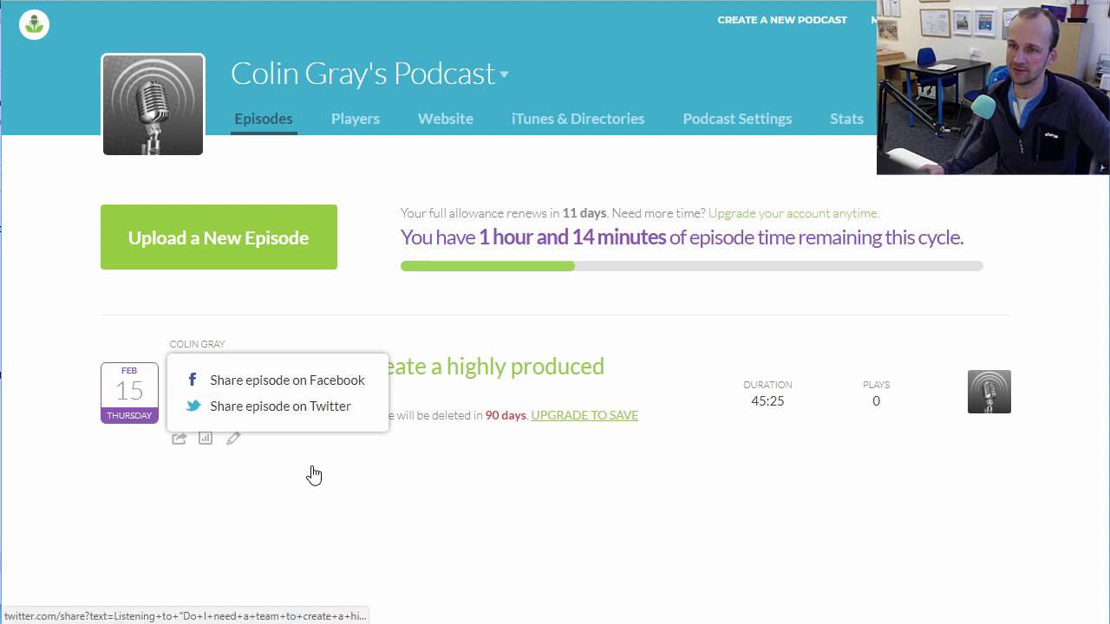
pyautogui.click(351, 409)
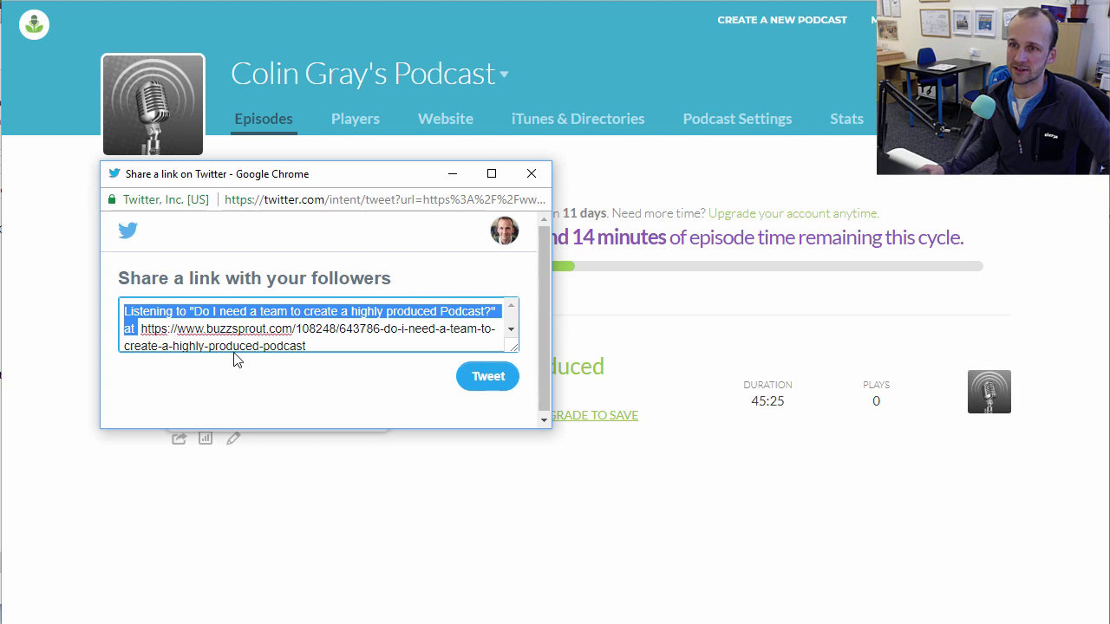
pyautogui.click(532, 175)
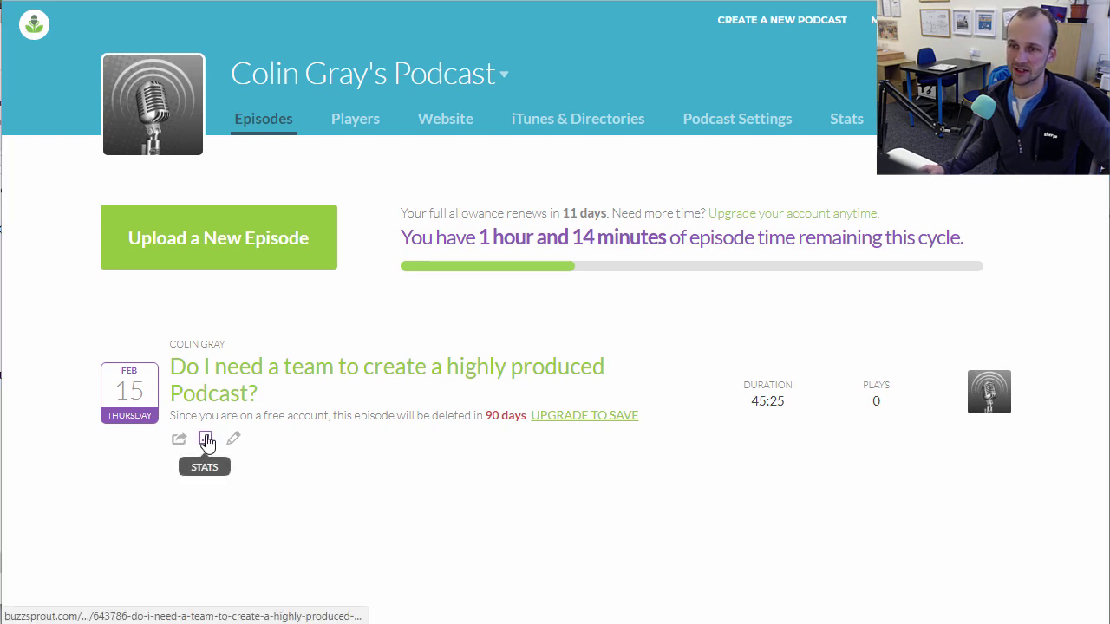
# Open the episode's stats and examine the example plays graph, sources, platforms, mobile and tablet, and desktop breakdowns
pyautogui.click(205, 439)
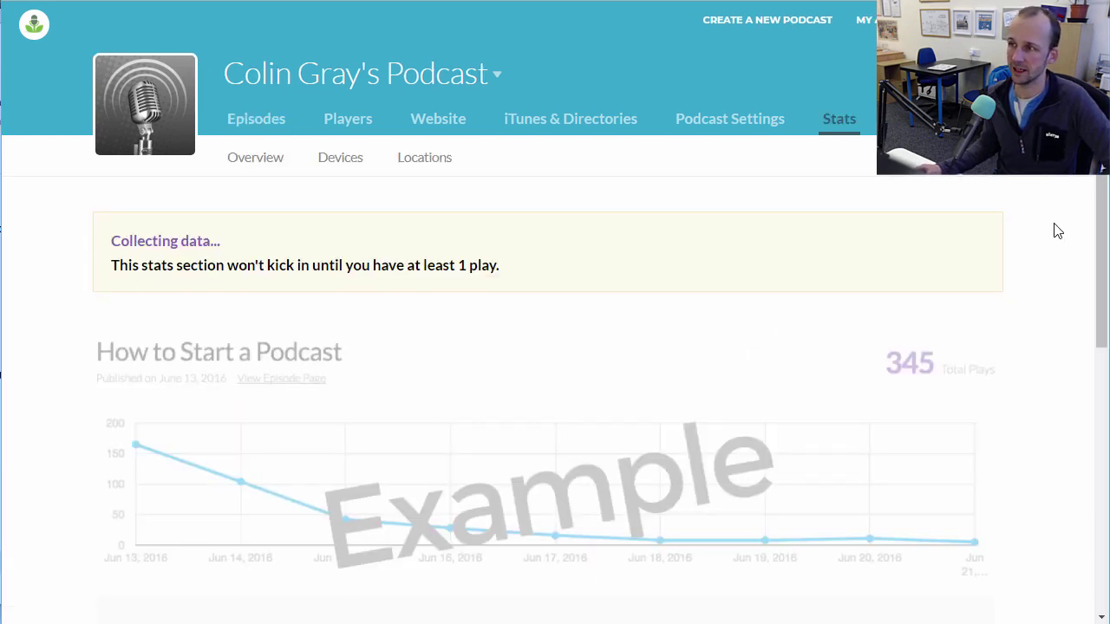
pyautogui.moveTo(1098, 180); pyautogui.dragTo(1100, 329)
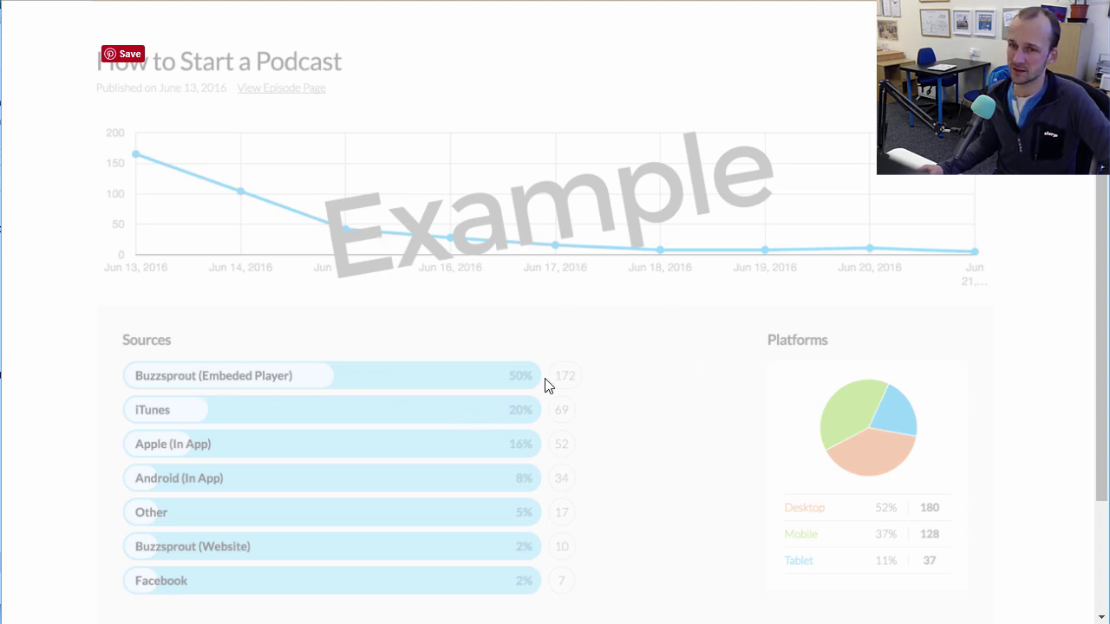
pyautogui.scroll(-3, 330, 482)
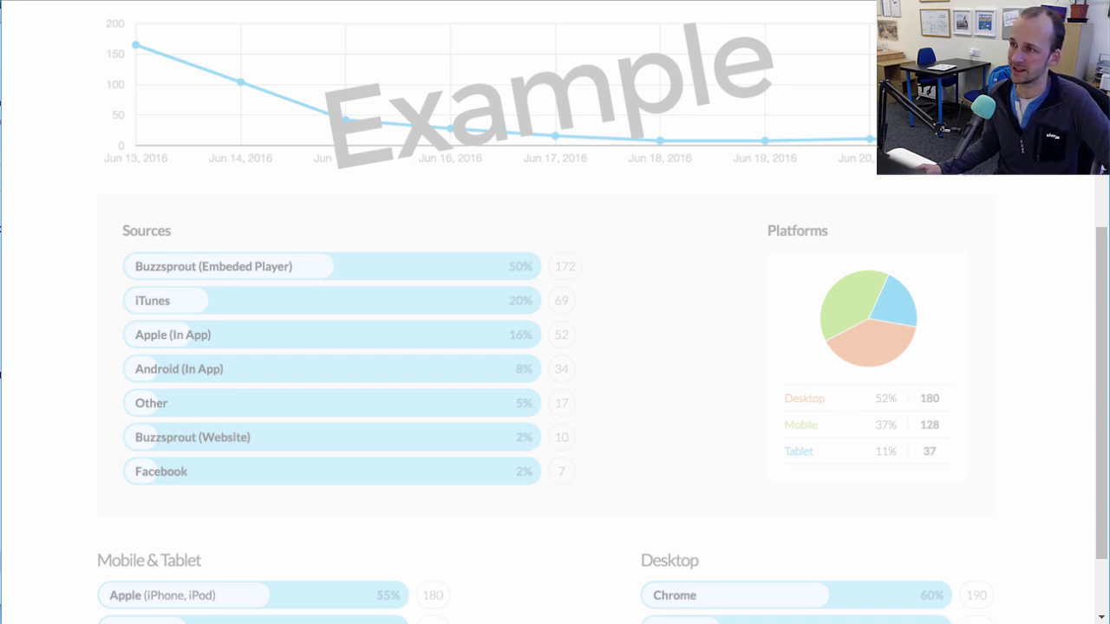
pyautogui.moveTo(1102, 334); pyautogui.dragTo(1102, 404)
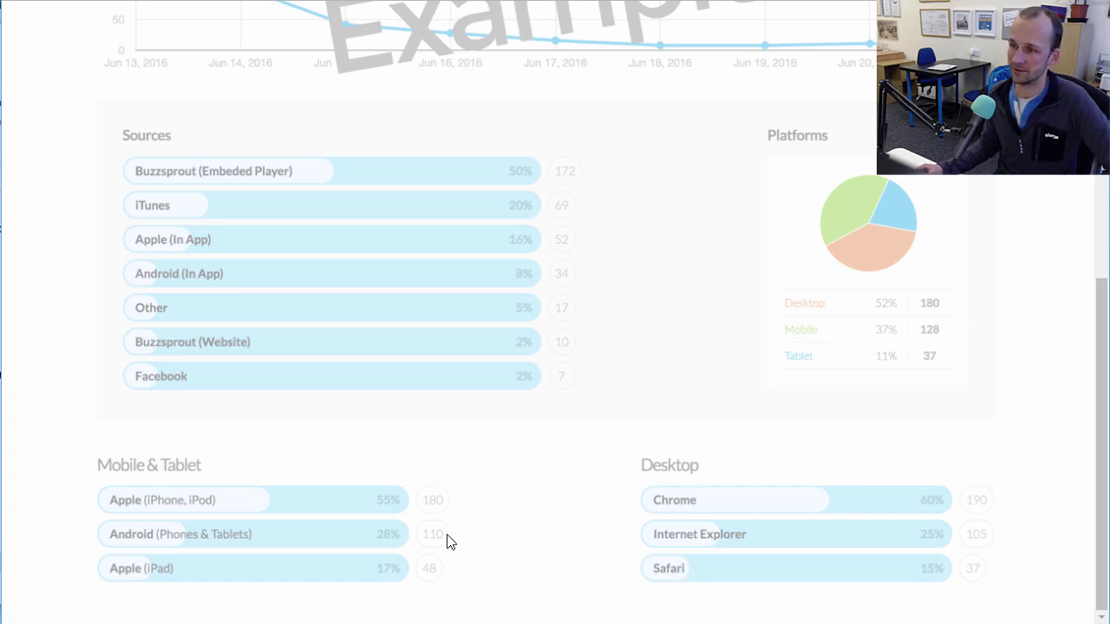
pyautogui.moveTo(1102, 476); pyautogui.dragTo(1100, 211)
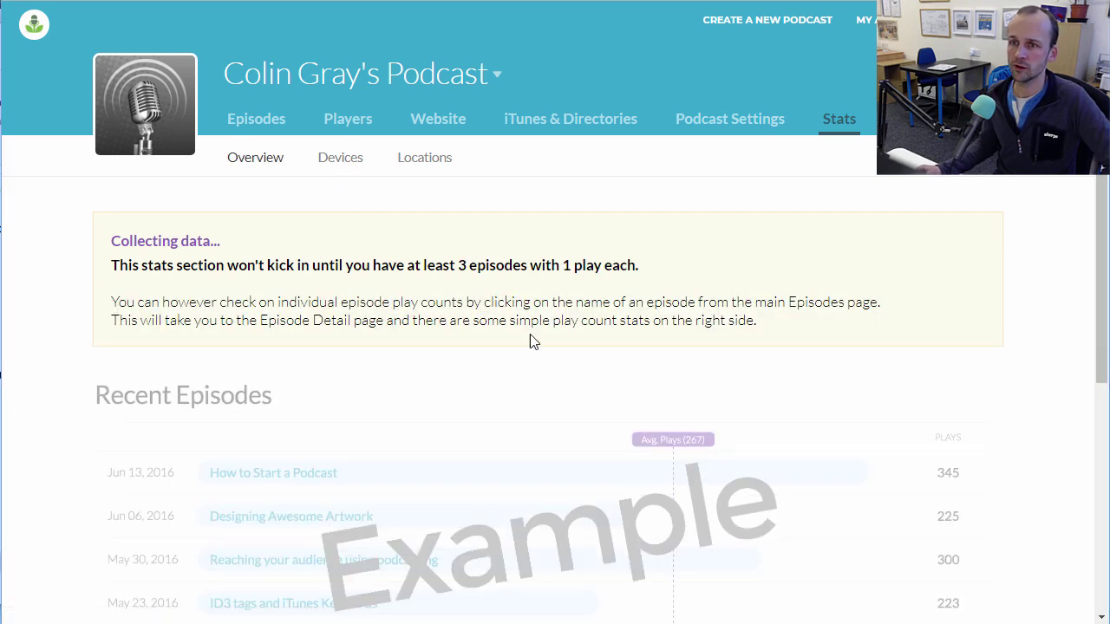
# Examine the podcast stats overview, covering recent episodes, most popular episodes, listeners and plays over time
pyautogui.moveTo(1101, 213); pyautogui.dragTo(1095, 351)
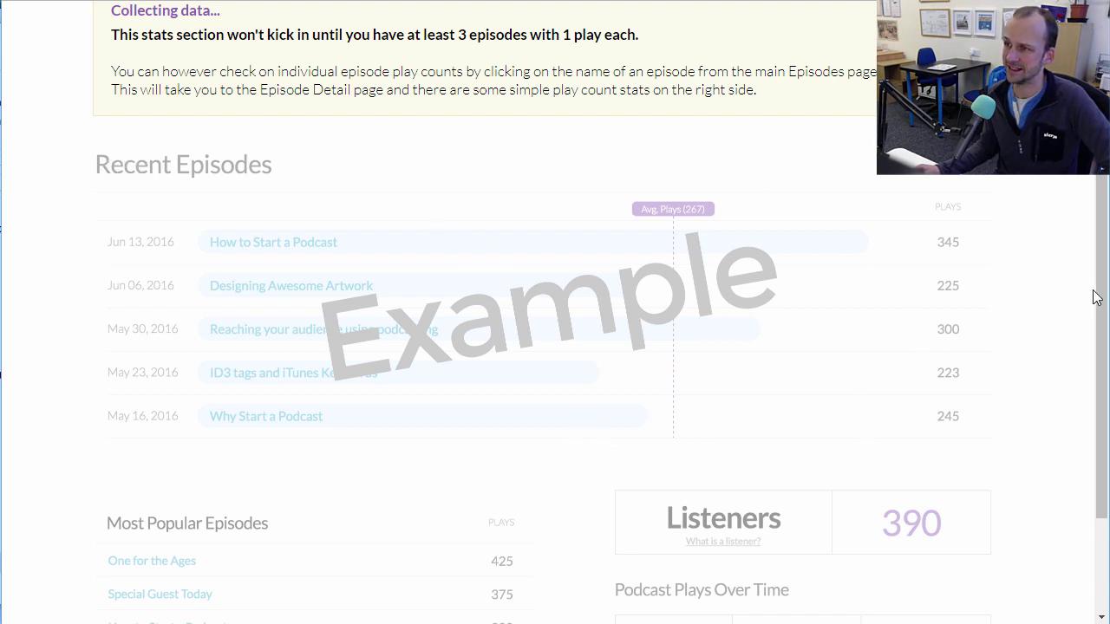
pyautogui.moveTo(1094, 292); pyautogui.dragTo(1092, 386)
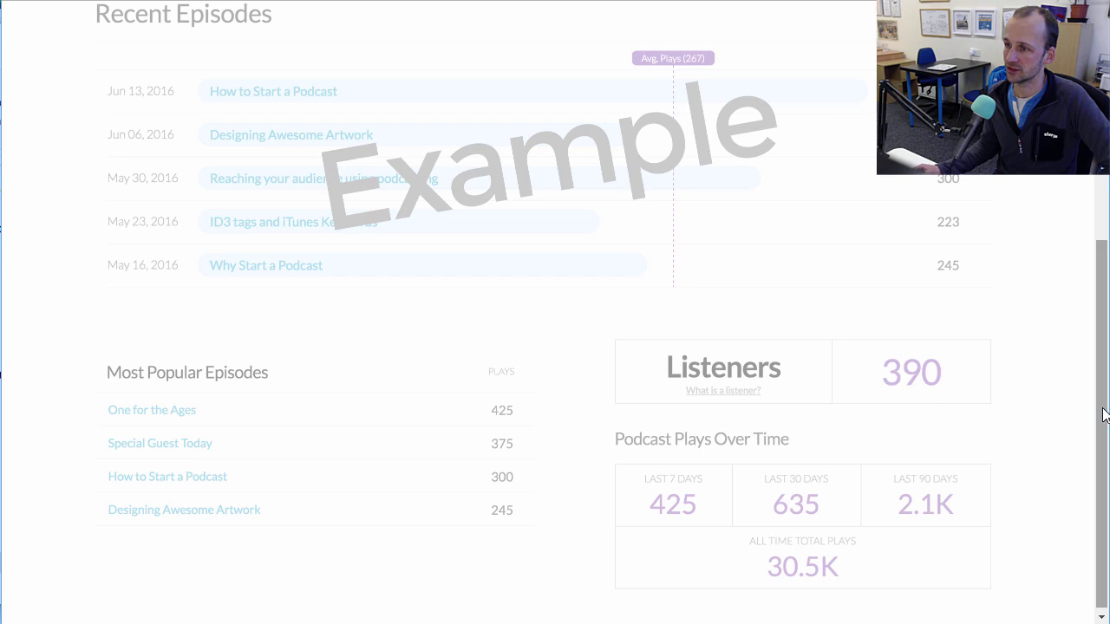
pyautogui.moveTo(1104, 403); pyautogui.dragTo(1104, 409)
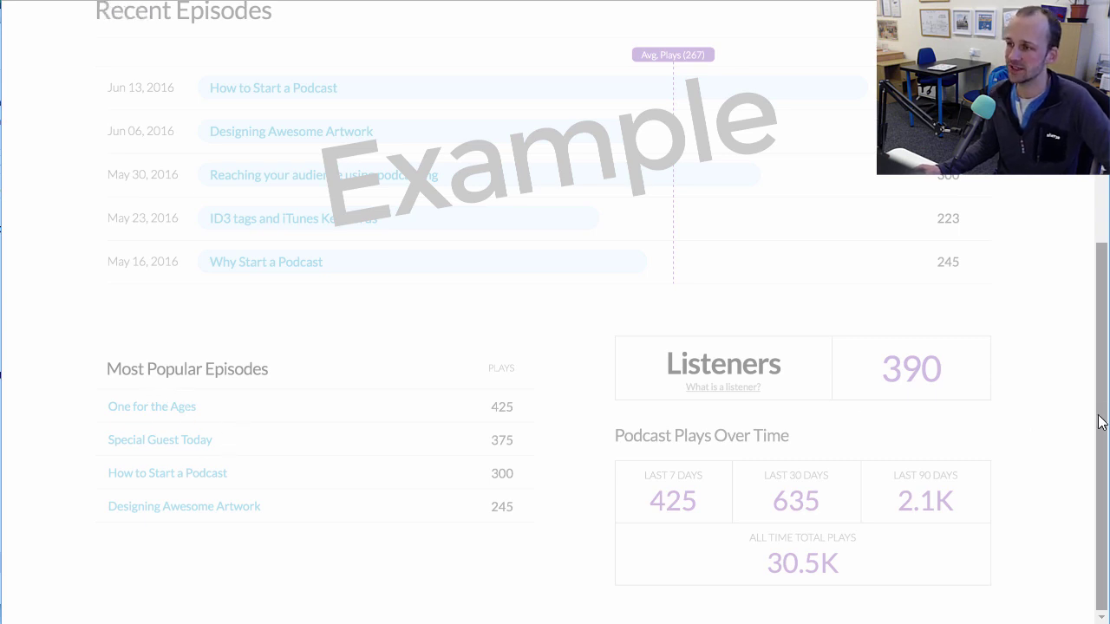
pyautogui.moveTo(1101, 418); pyautogui.dragTo(1084, 186)
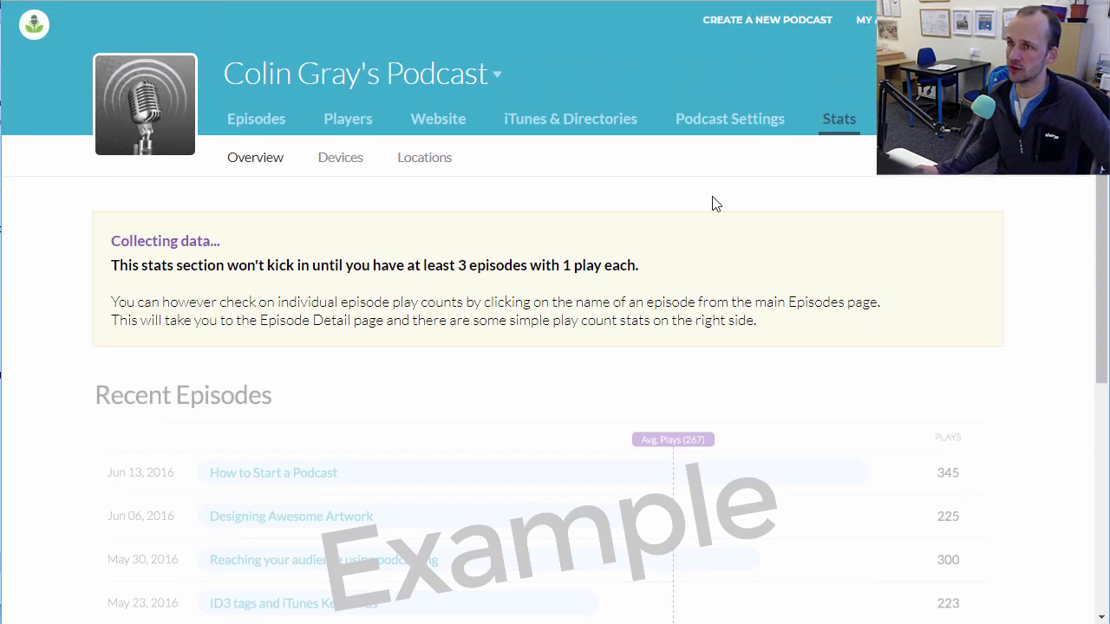
# Look through the Devices and Locations stats, including top countries and cities, and return to the episode list
pyautogui.click(343, 165)
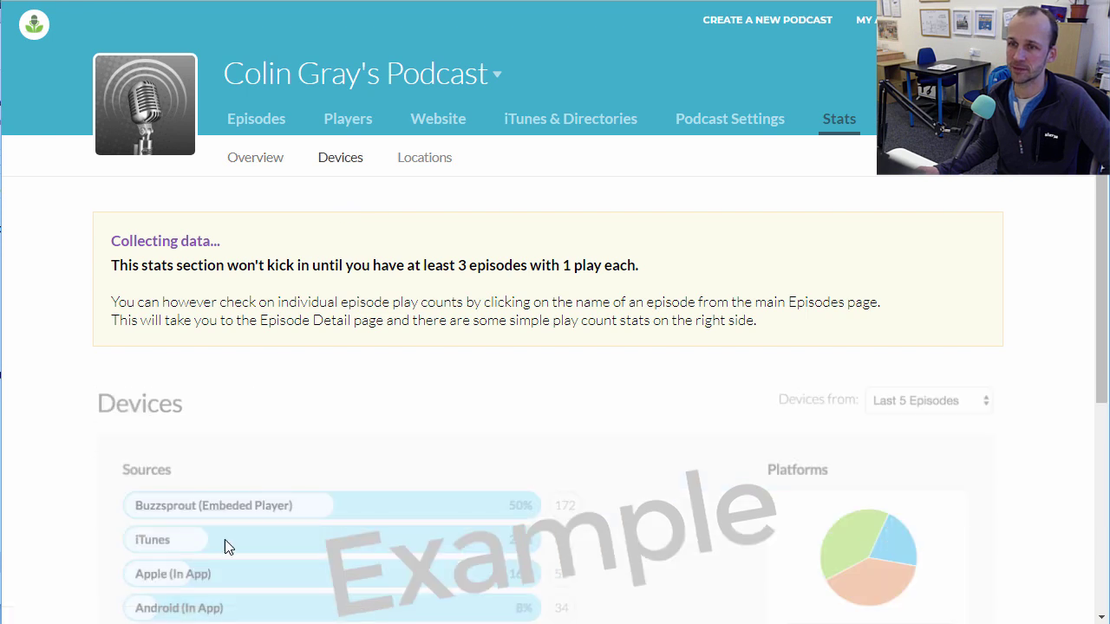
pyautogui.click(424, 157)
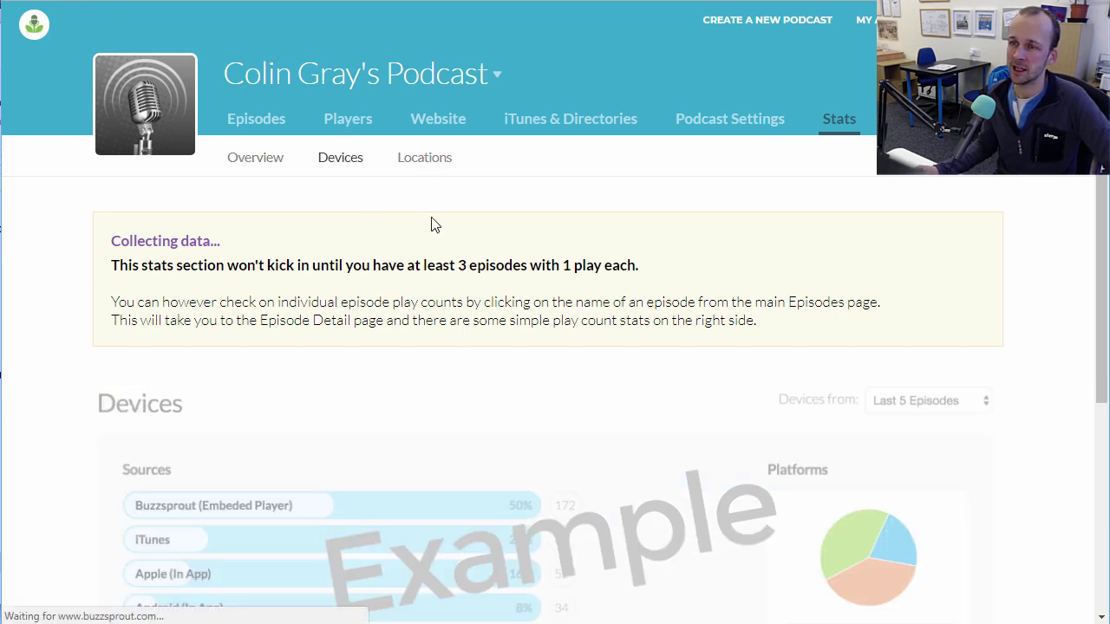
pyautogui.moveTo(1100, 240); pyautogui.dragTo(1083, 545)
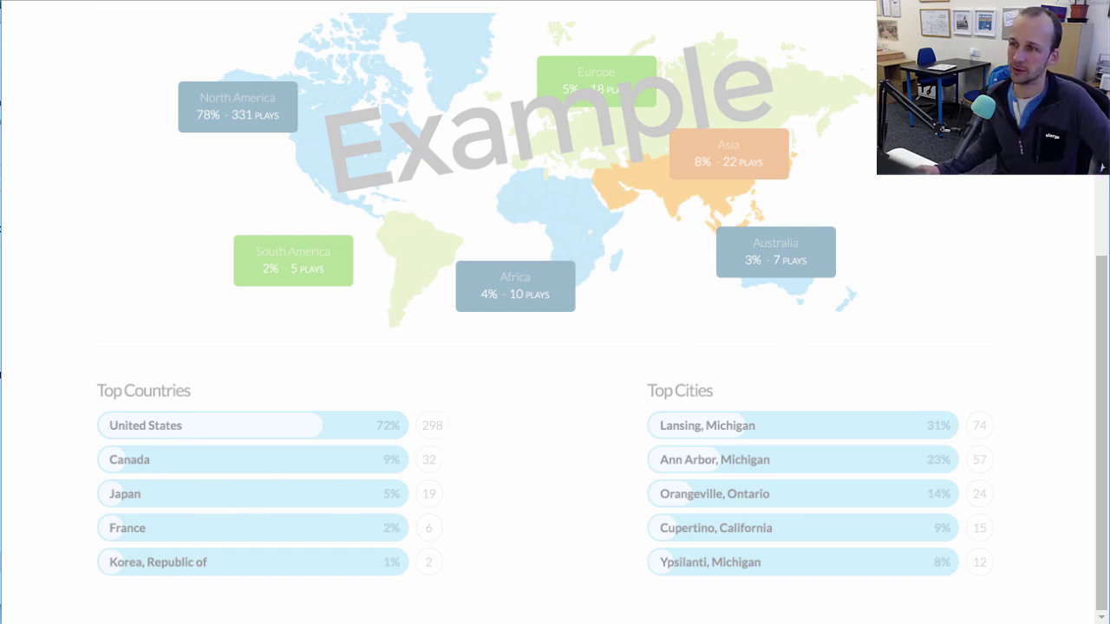
pyautogui.scroll(5, 1100, 376)
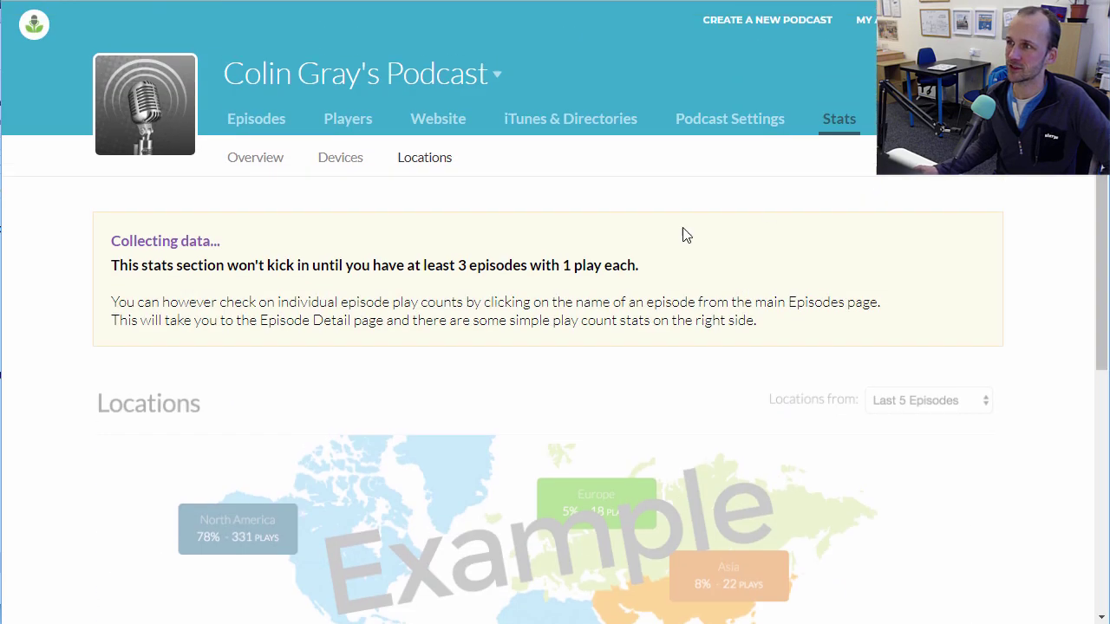
pyautogui.click(248, 161)
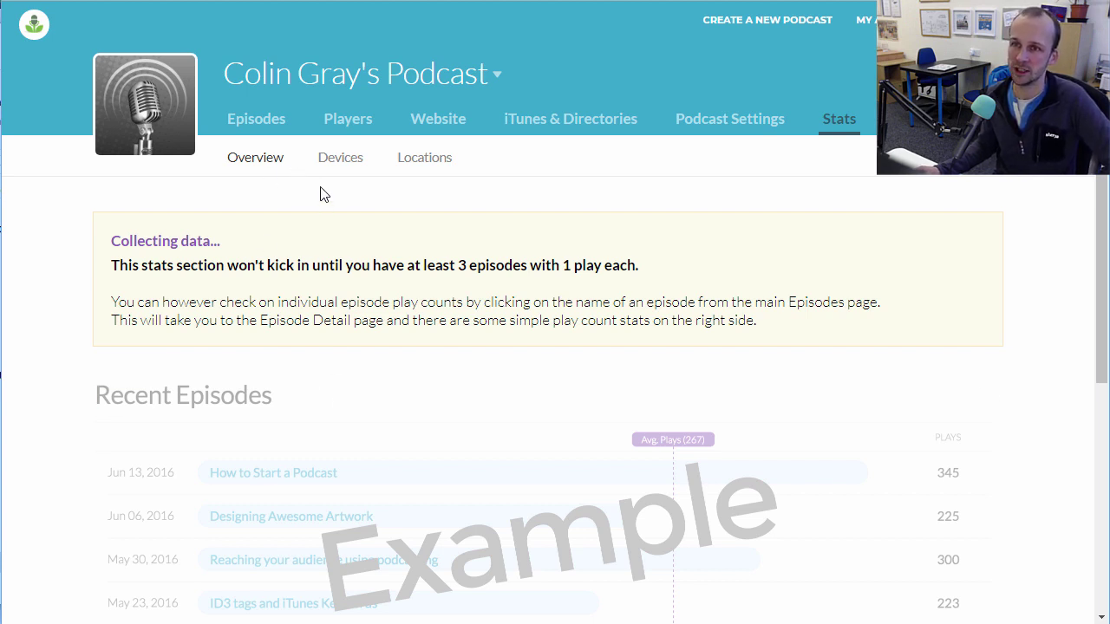
pyautogui.click(269, 130)
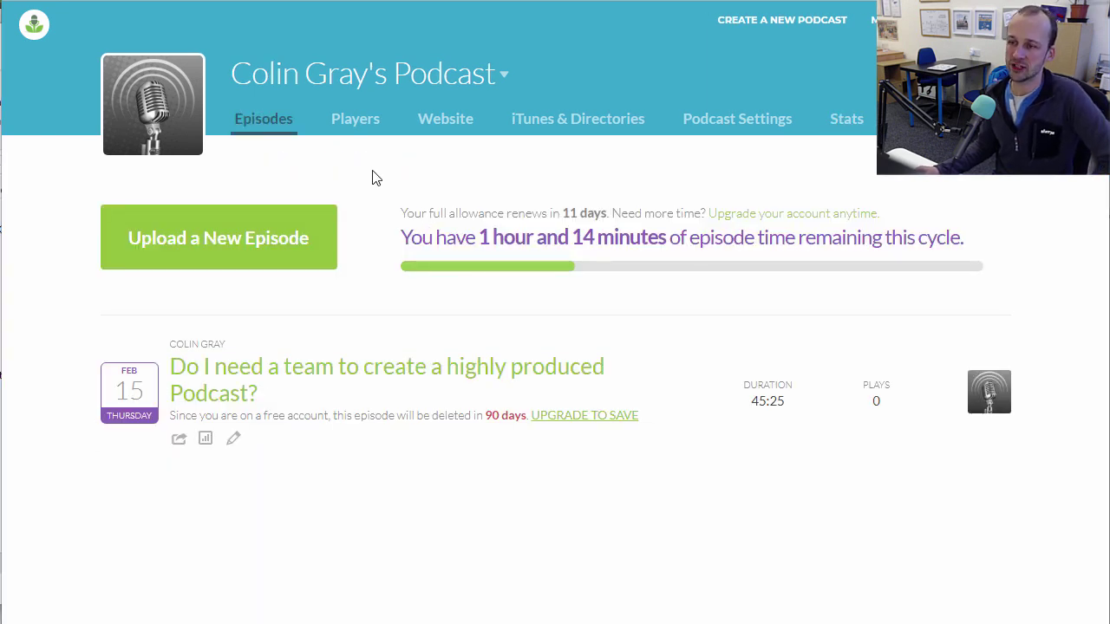
# Open the embeddable players page, compare the small and large players, and show the large player's additional options
pyautogui.click(353, 124)
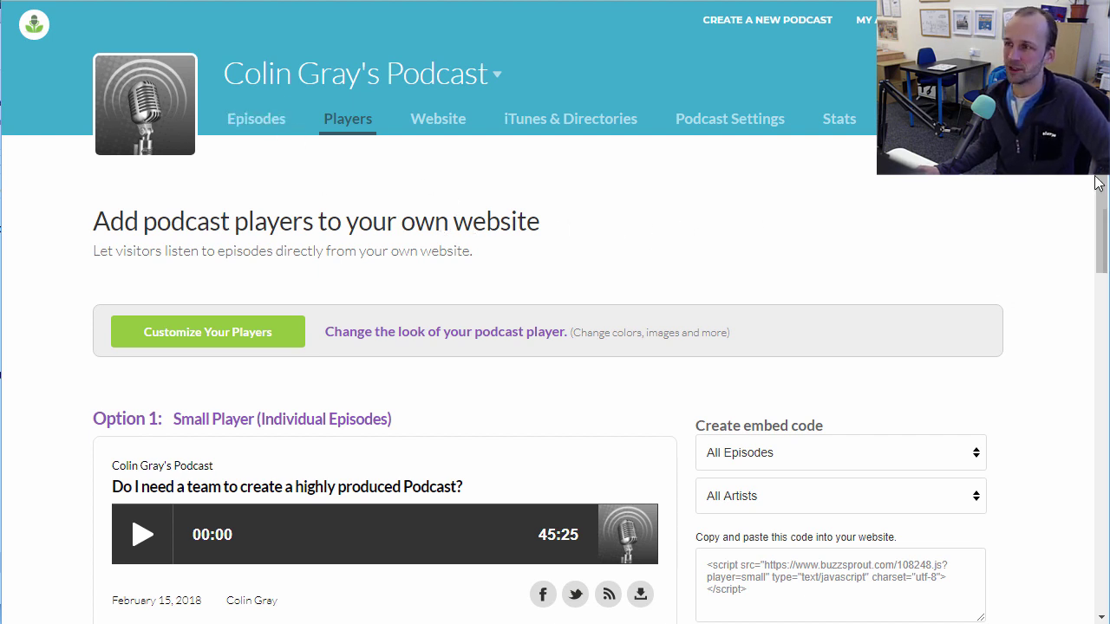
pyautogui.scroll(-3, 1084, 277)
pyautogui.moveTo(1082, 271); pyautogui.dragTo(1083, 269)
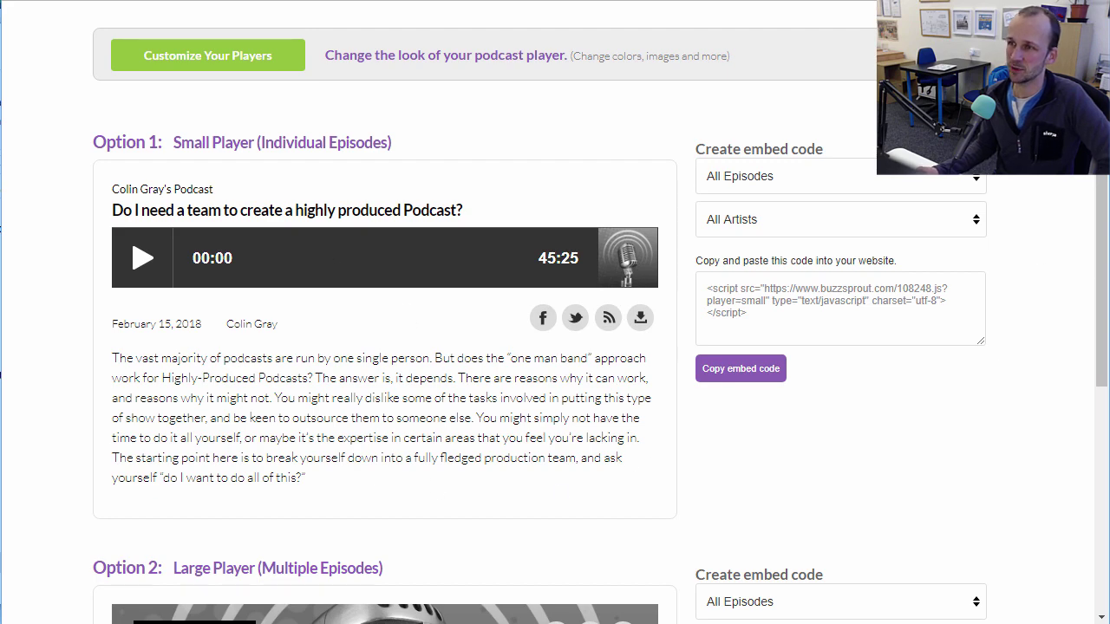
pyautogui.moveTo(1102, 254); pyautogui.dragTo(1100, 438)
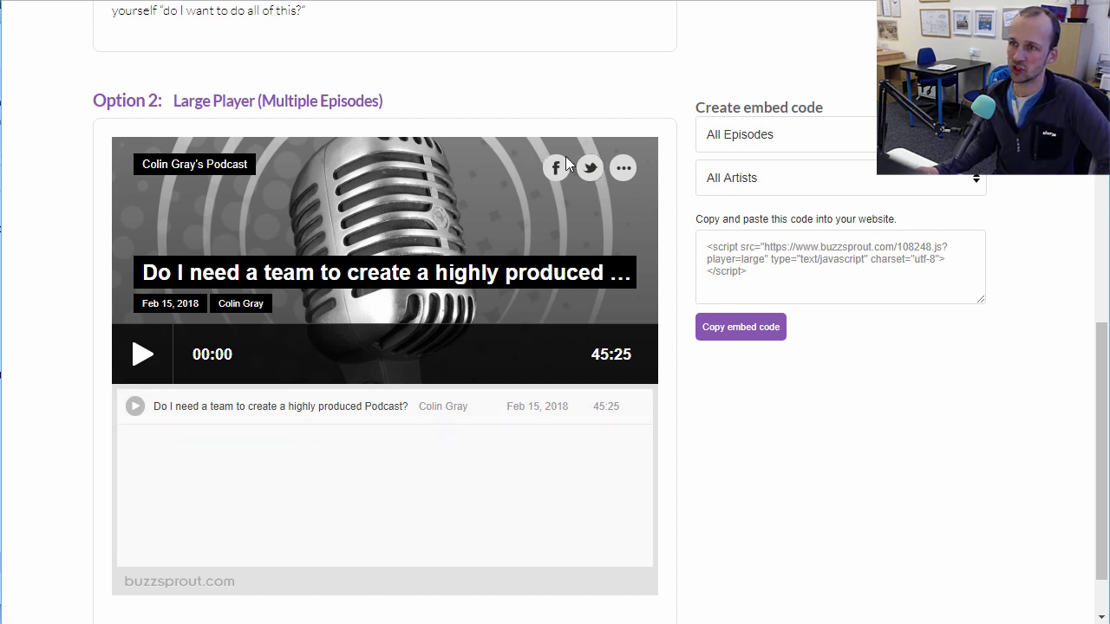
pyautogui.click(623, 168)
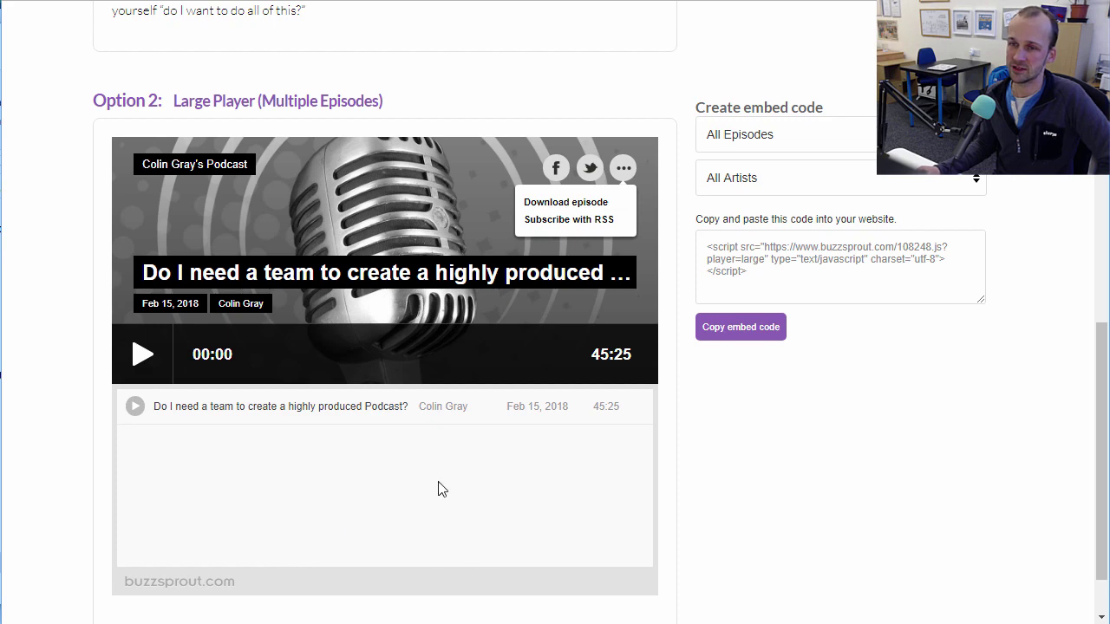
# Copy the embed code for the small individual-episode player
pyautogui.scroll(6, 1099, 425)
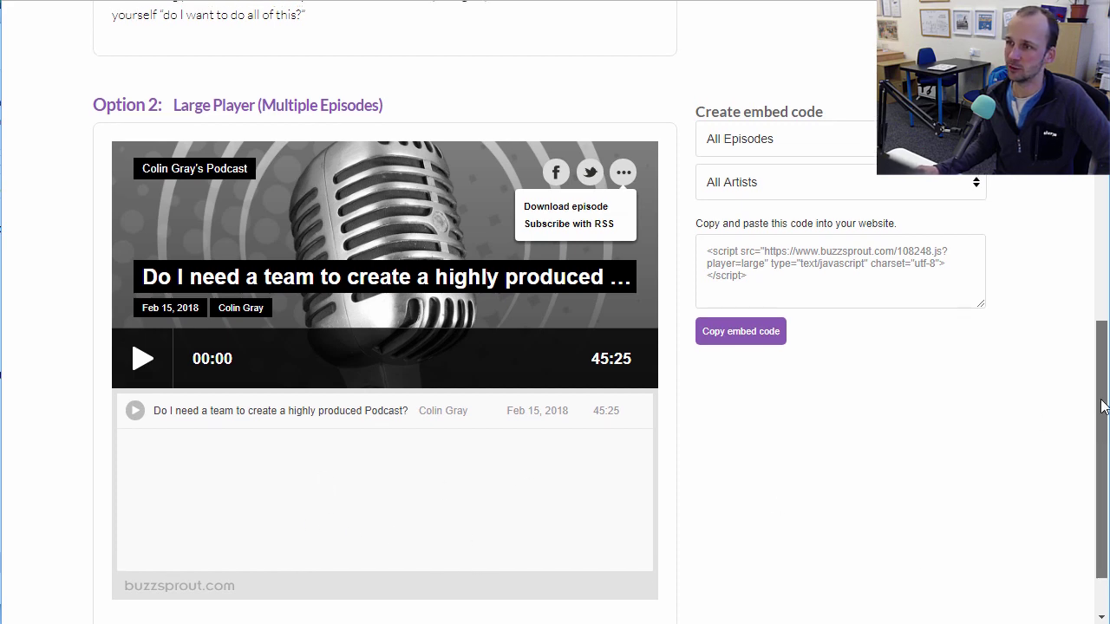
pyautogui.scroll(1, 877, 309)
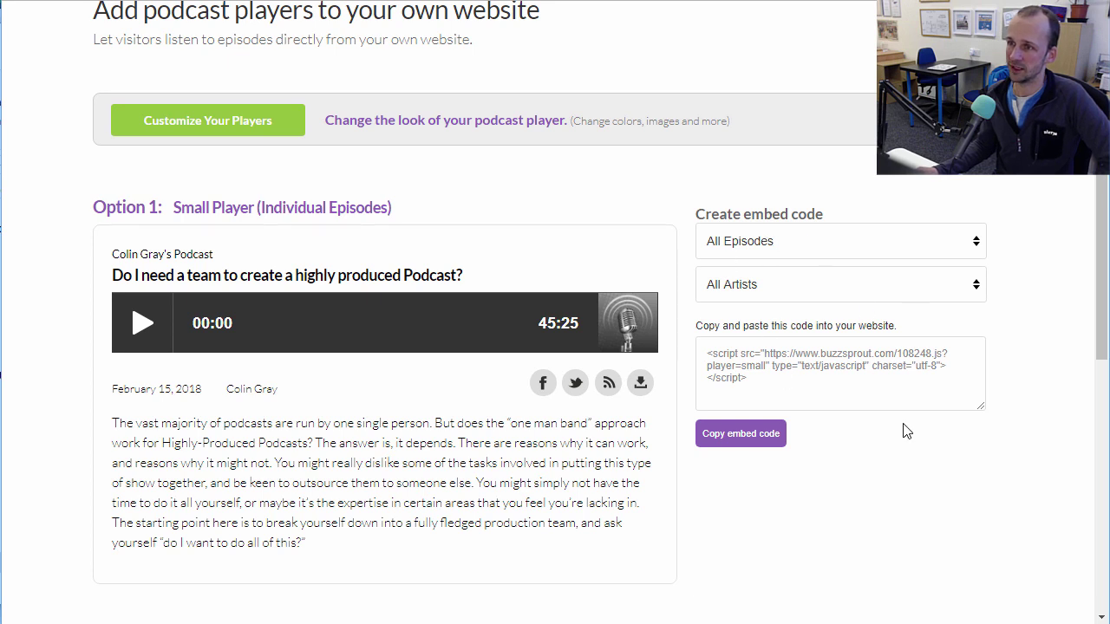
pyautogui.click(752, 388)
pyautogui.click(742, 434)
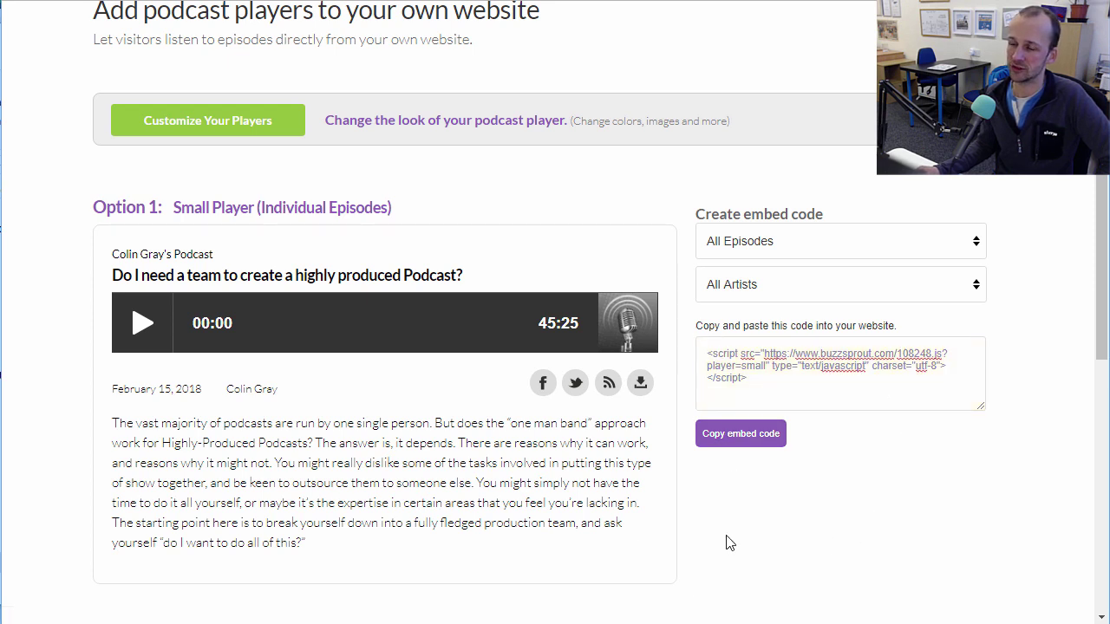
# Limit the small player's embed code to the 5 most recent episodes and check the artist filter, keeping All Artists
pyautogui.click(769, 243)
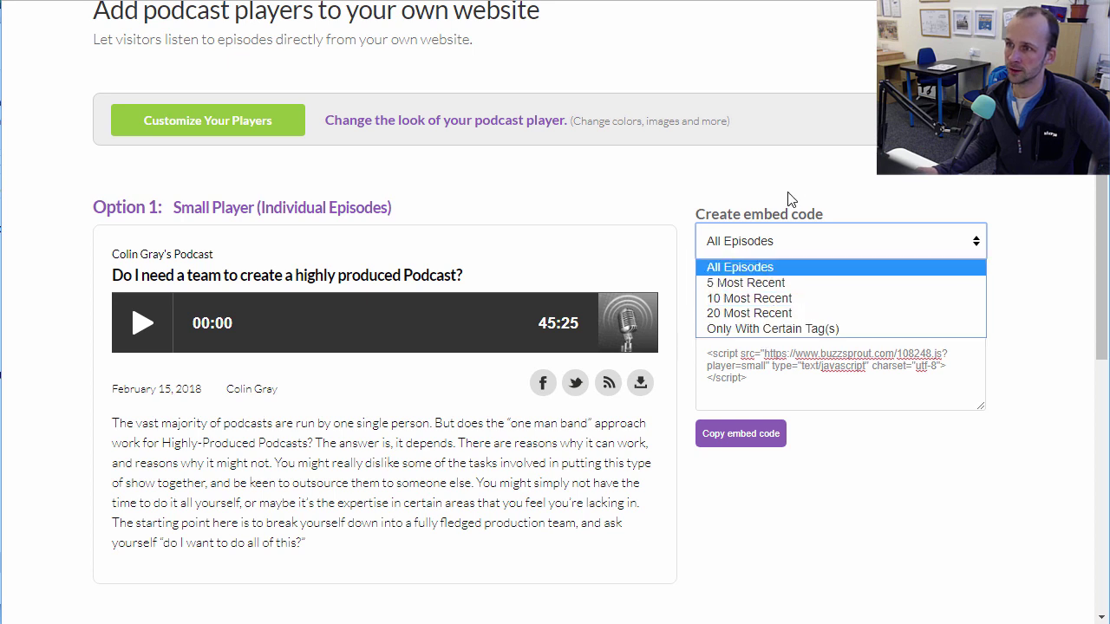
pyautogui.click(746, 283)
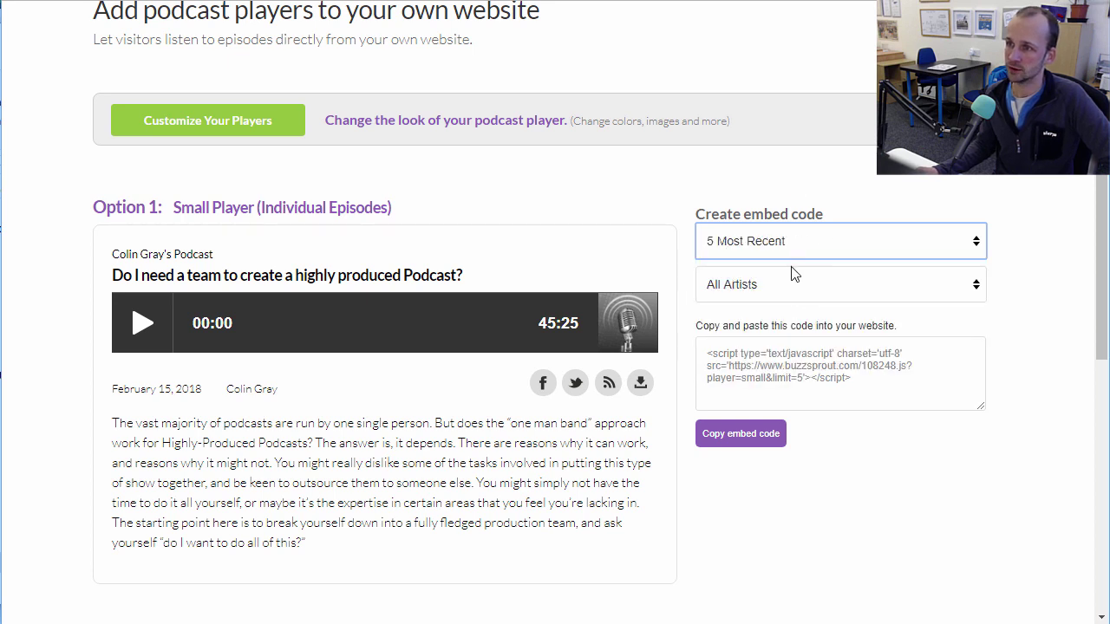
pyautogui.click(786, 251)
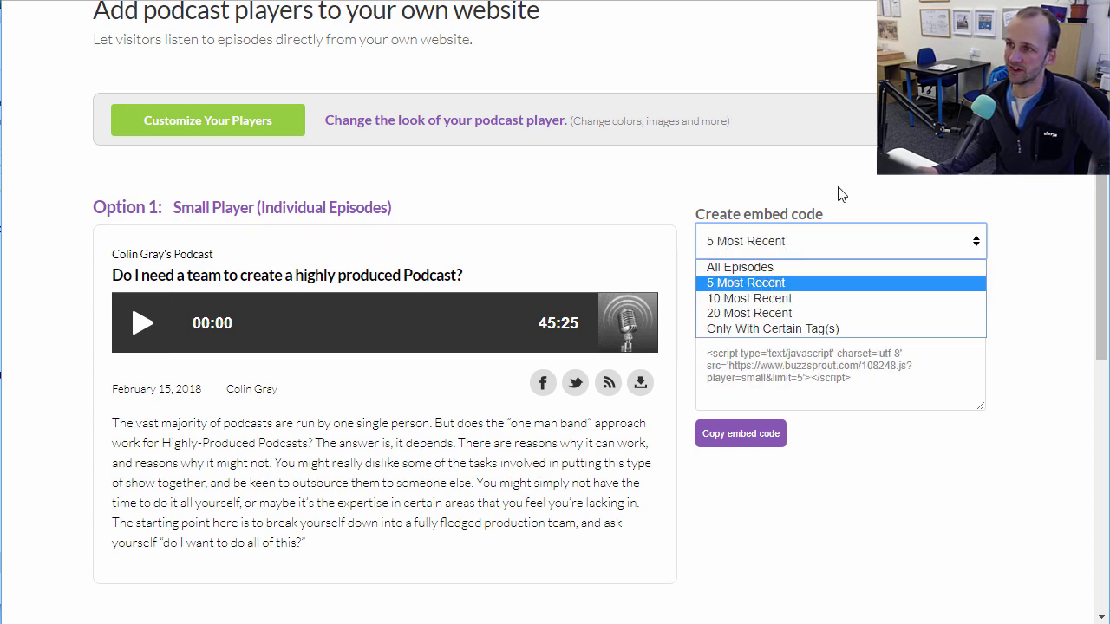
pyautogui.click(744, 287)
pyautogui.click(744, 291)
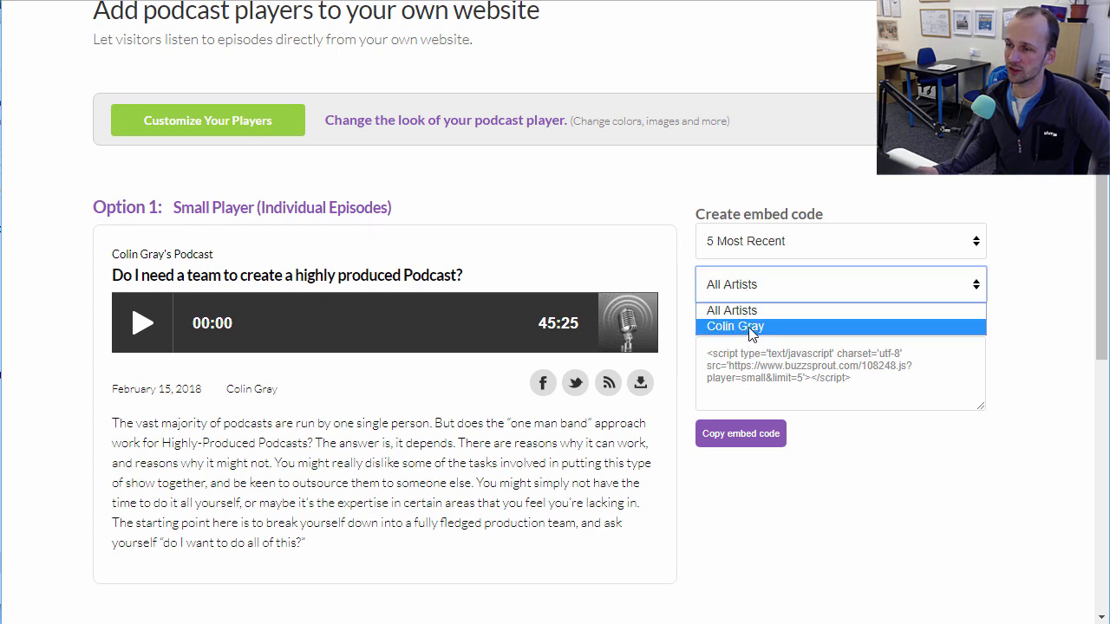
pyautogui.click(762, 367)
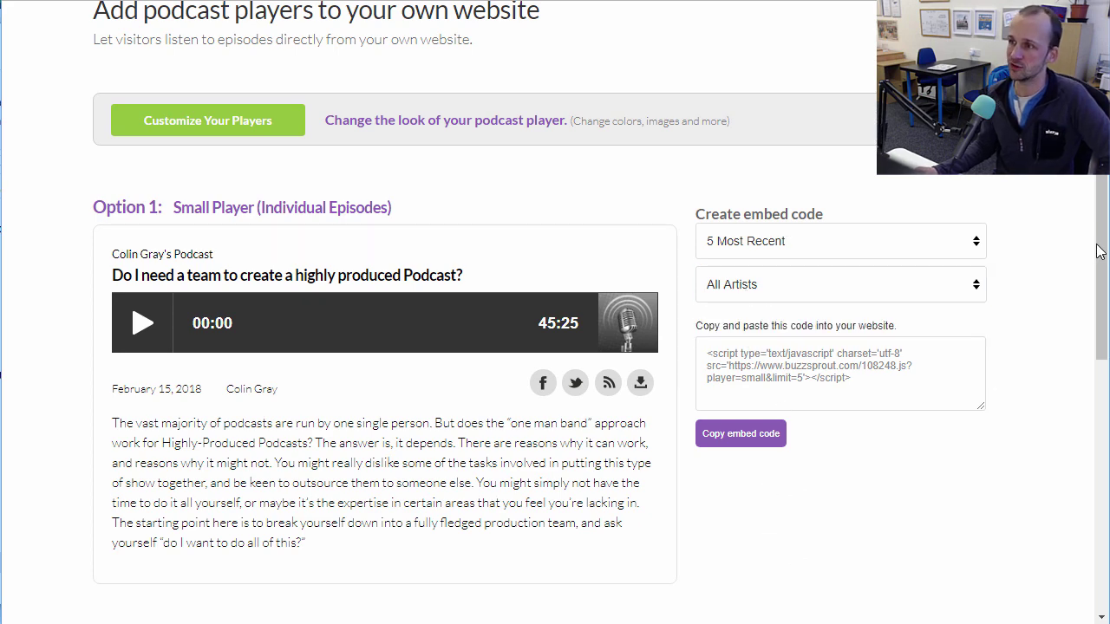
# Check the episode selection choices for the large player's embed code, keeping All Episodes
pyautogui.moveTo(1099, 252); pyautogui.dragTo(1100, 381)
pyautogui.click(770, 231)
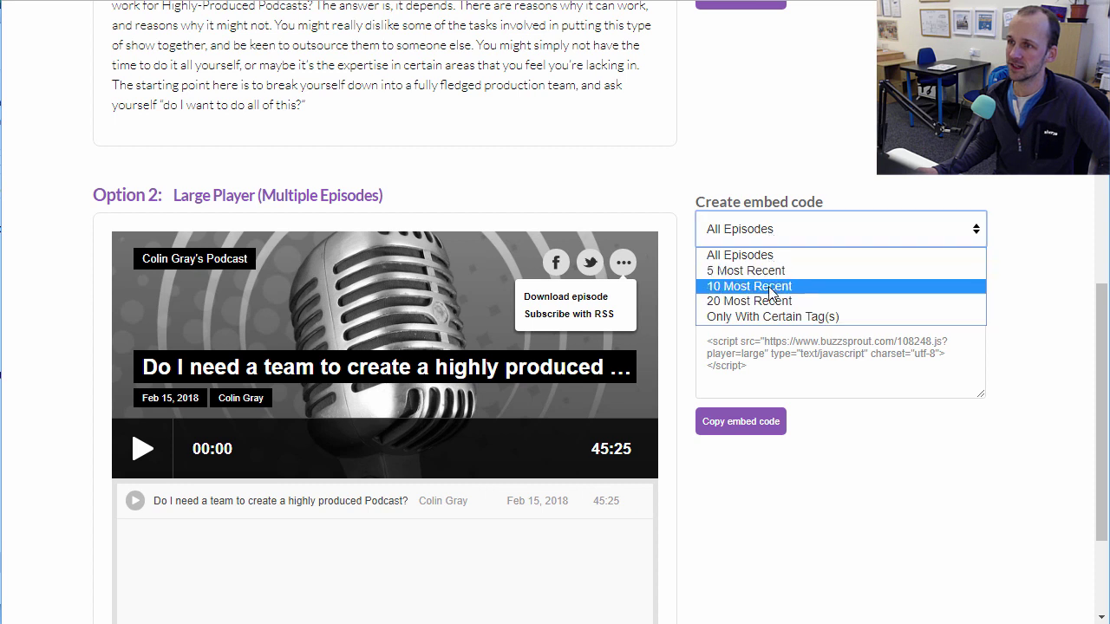
pyautogui.click(760, 259)
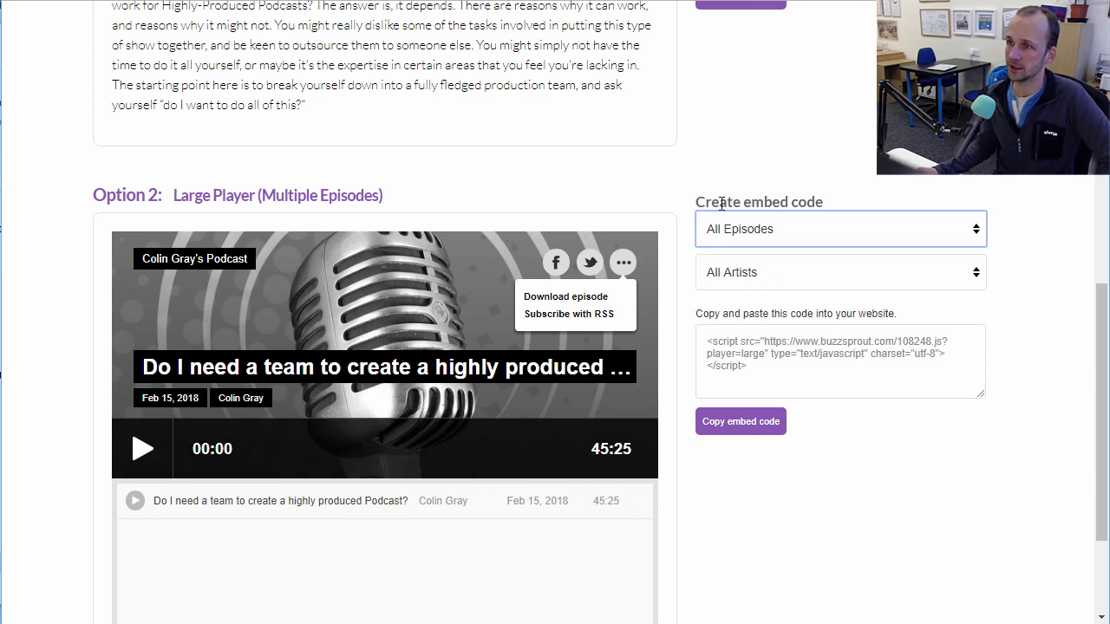
# Examine the episode filter choices for the large player's embed code, including Only With Certain Tag(s)
pyautogui.click(796, 242)
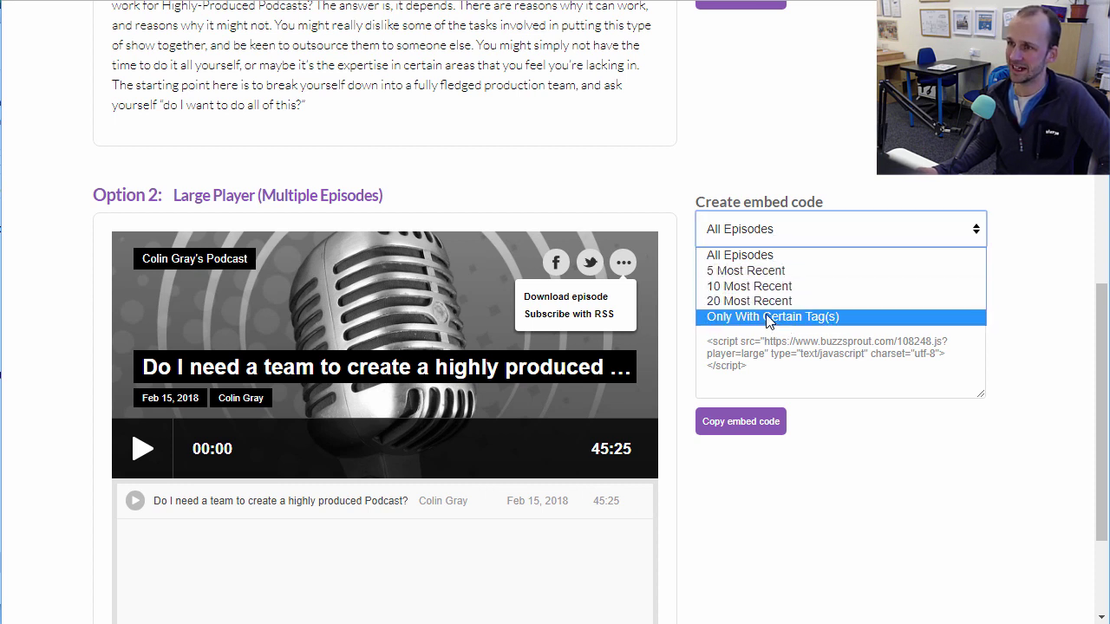
pyautogui.click(771, 316)
pyautogui.click(756, 287)
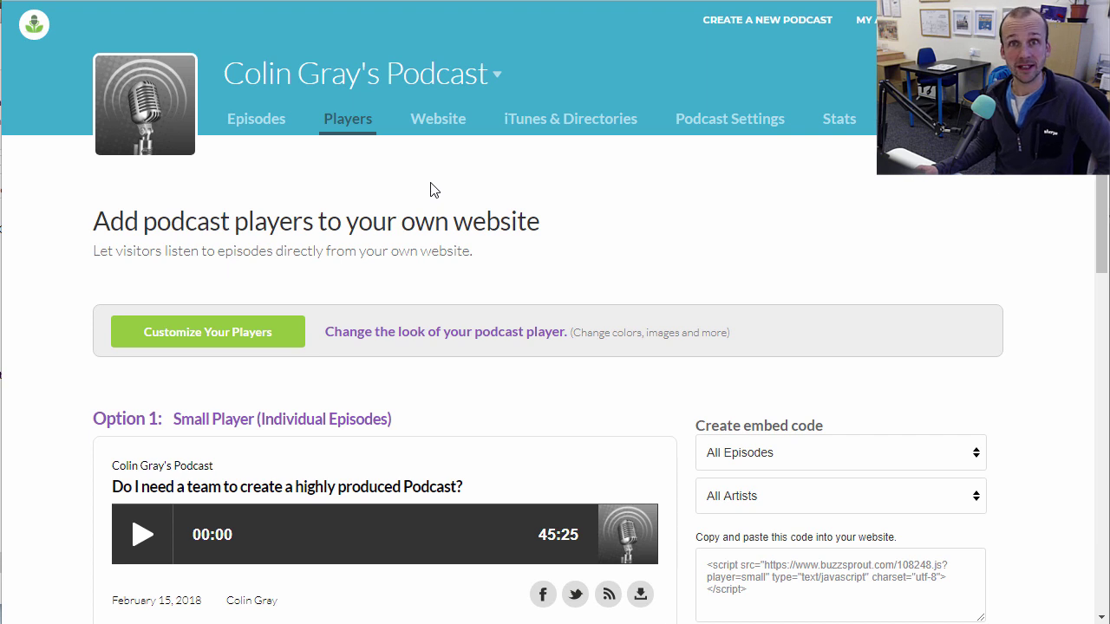
# Open the podcast's website page and review the public site URL, customization options, themes and desktop preview
pyautogui.click(441, 116)
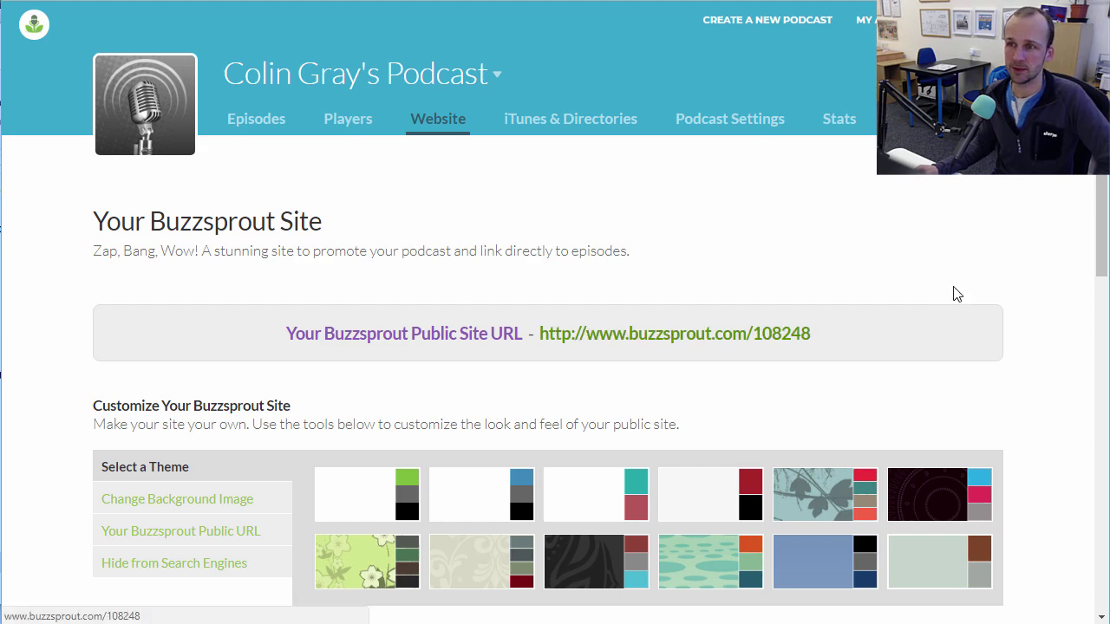
pyautogui.scroll(-4, 1090, 231)
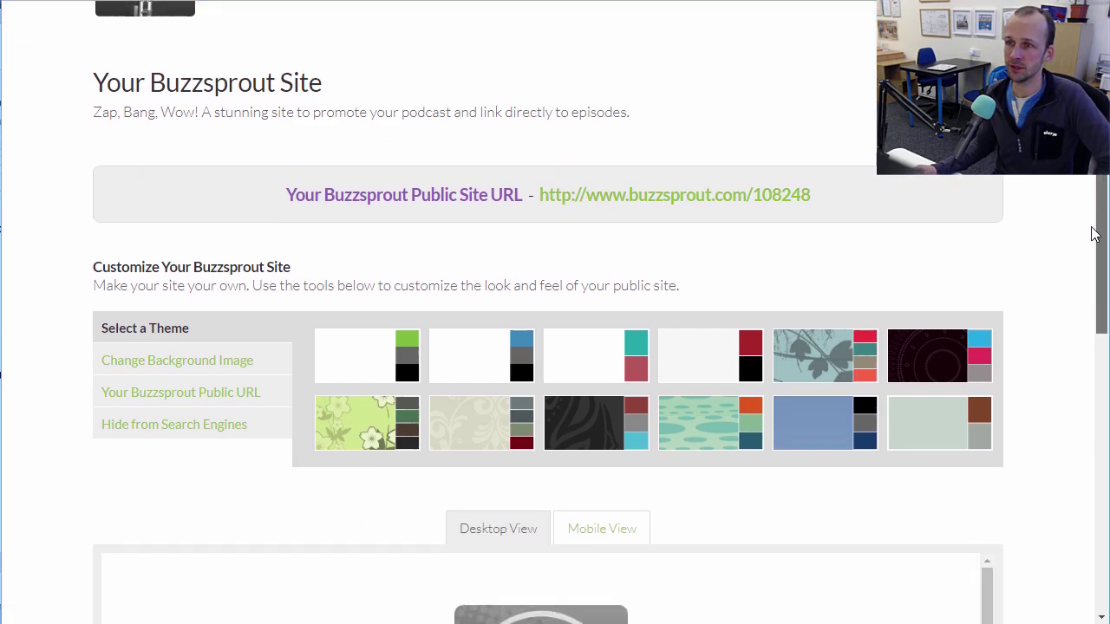
pyautogui.scroll(-2, 1067, 347)
pyautogui.scroll(3, 1061, 372)
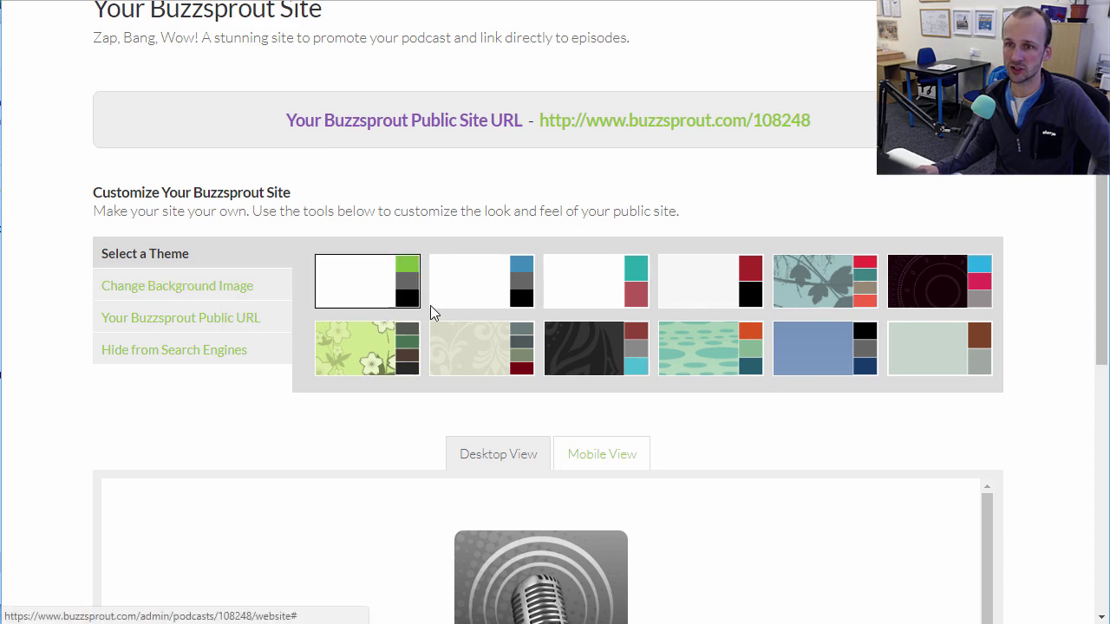
# Try the green floral, green dotted and plain blue themes on the public site, ending with the teal leaf theme
pyautogui.click(371, 355)
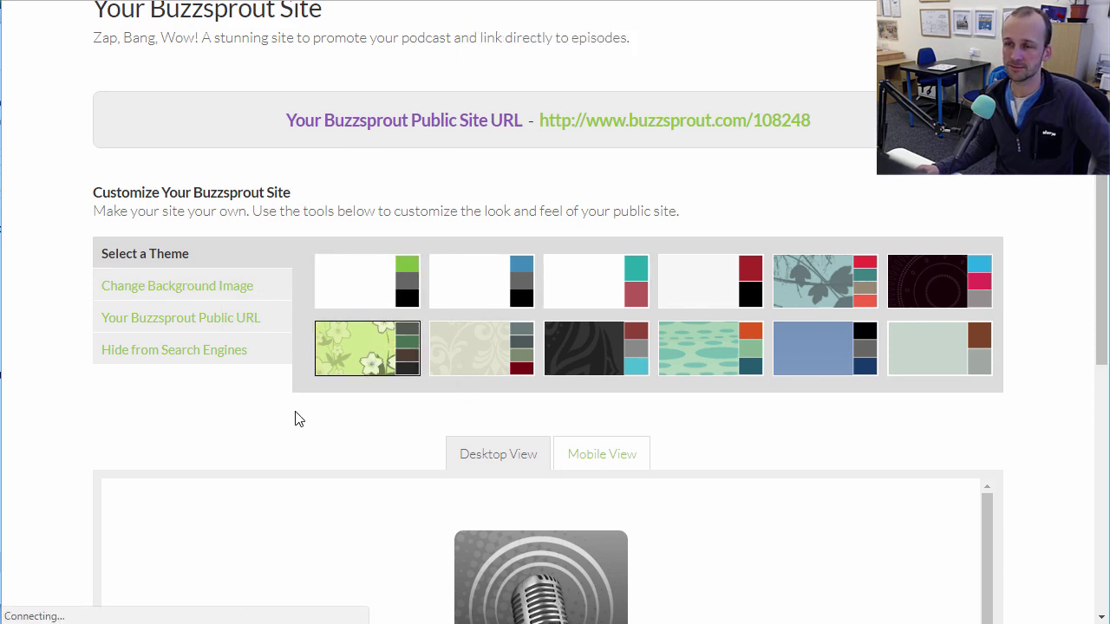
pyautogui.scroll(-2, 1084, 315)
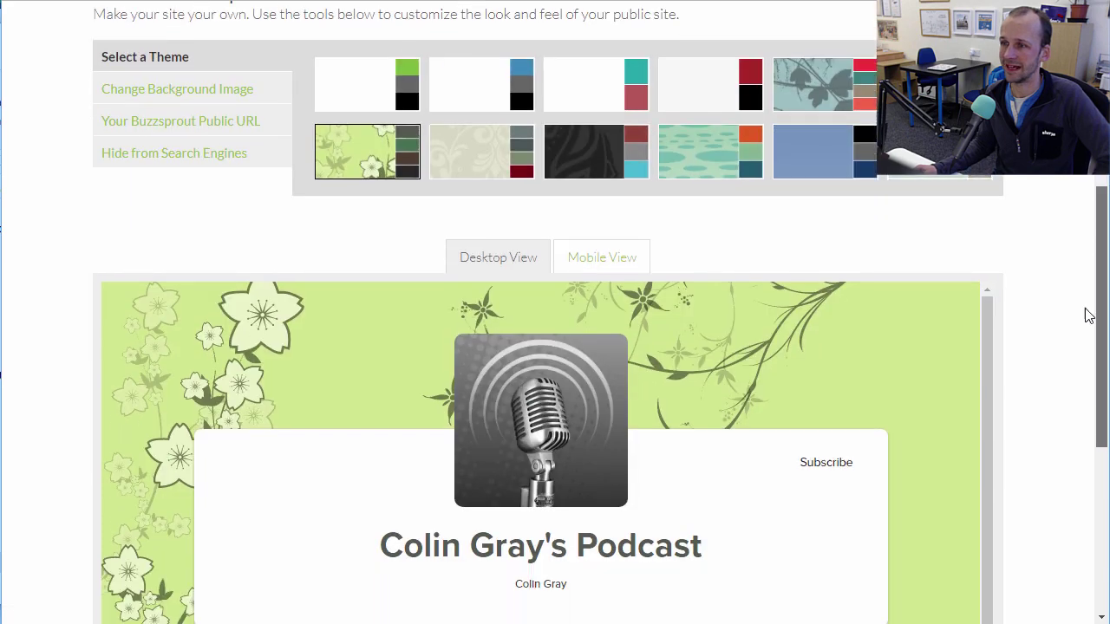
pyautogui.click(685, 160)
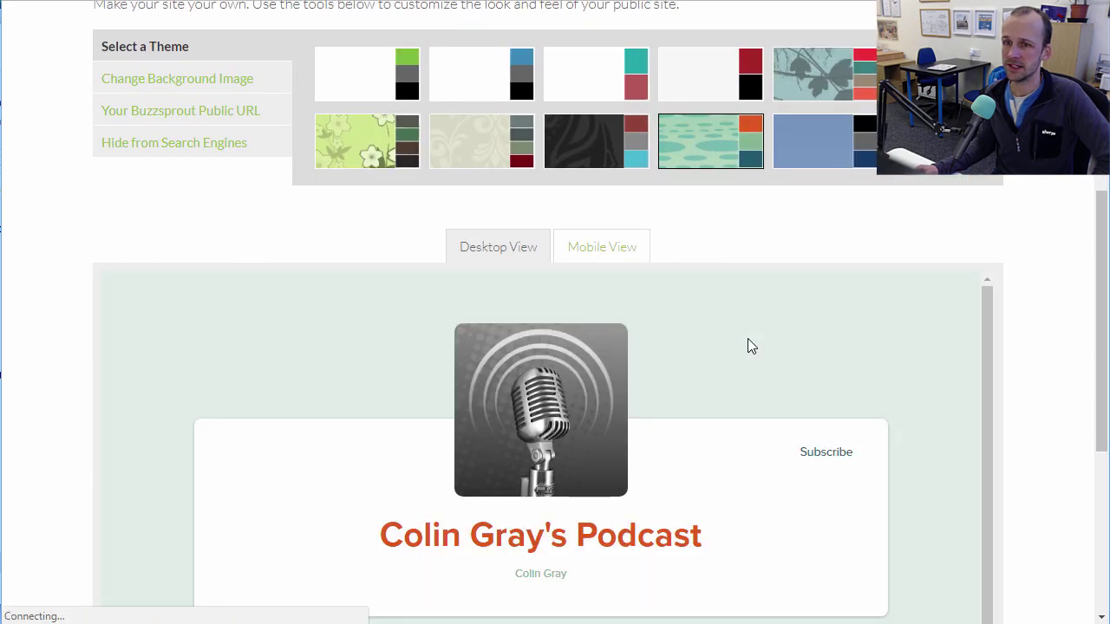
pyautogui.moveTo(1099, 275)
pyautogui.mouseDown()
pyautogui.moveTo(1102, 368)
pyautogui.moveTo(1090, 260)
pyautogui.mouseUp()
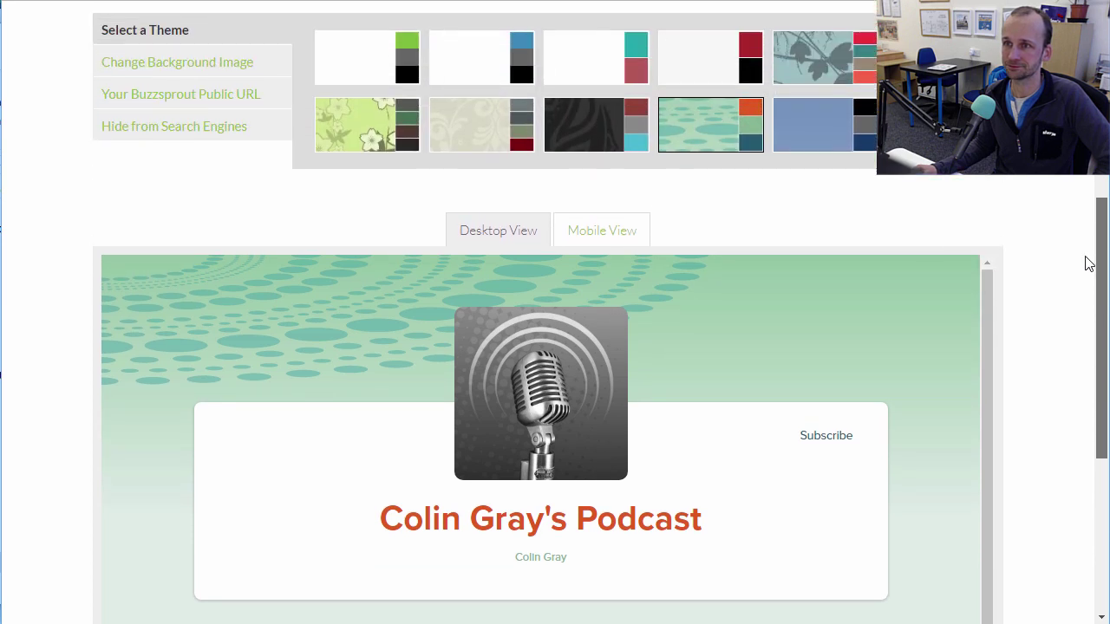
pyautogui.click(788, 124)
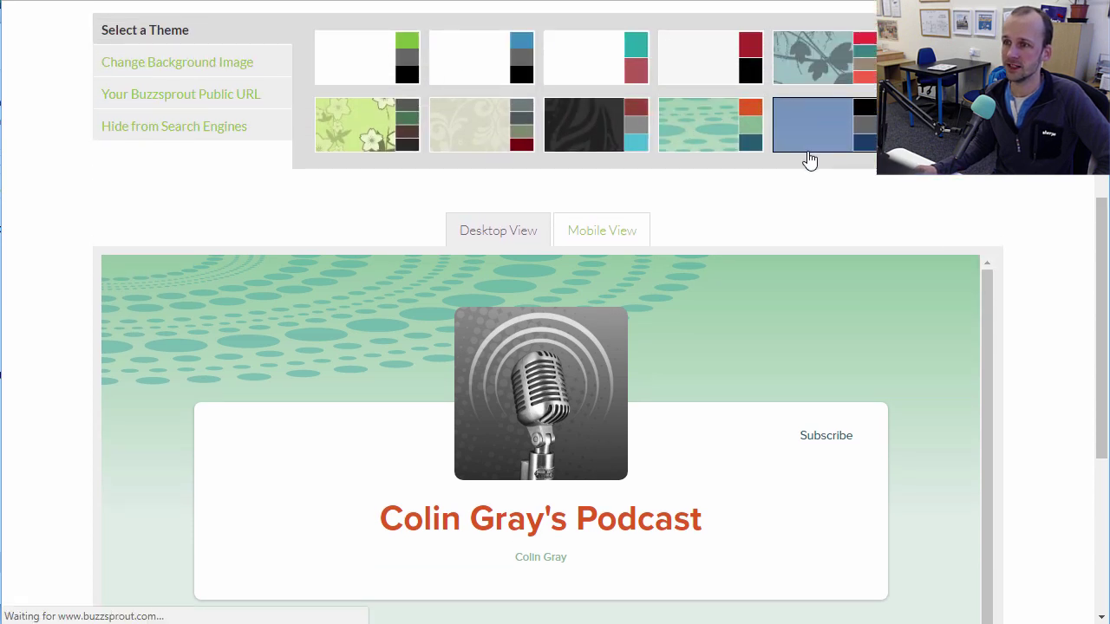
pyautogui.click(798, 87)
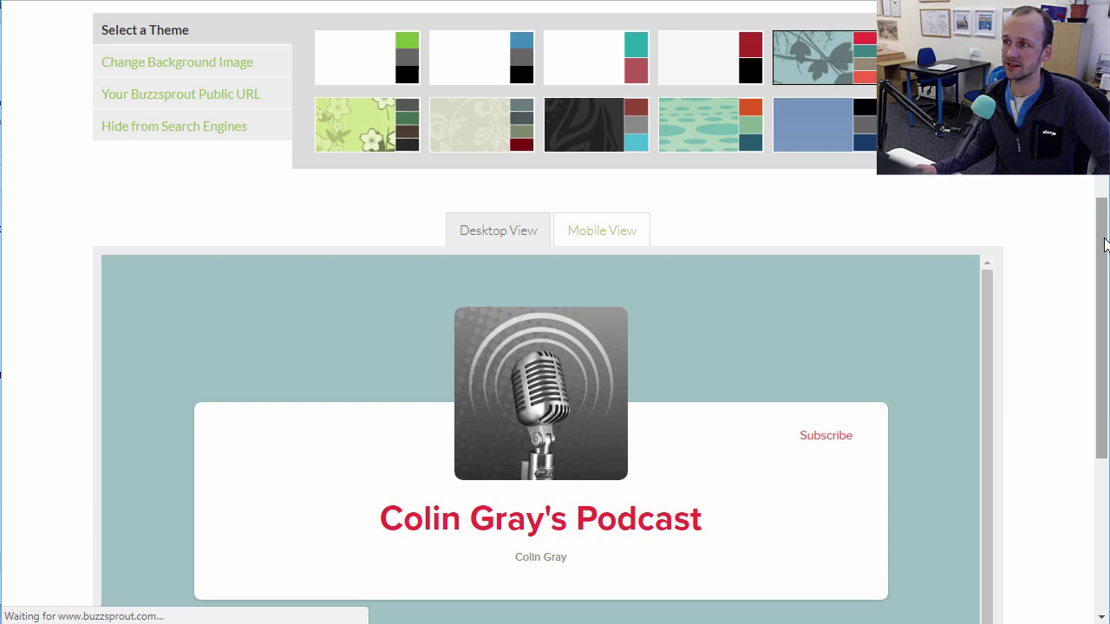
pyautogui.moveTo(1099, 264); pyautogui.dragTo(1085, 69)
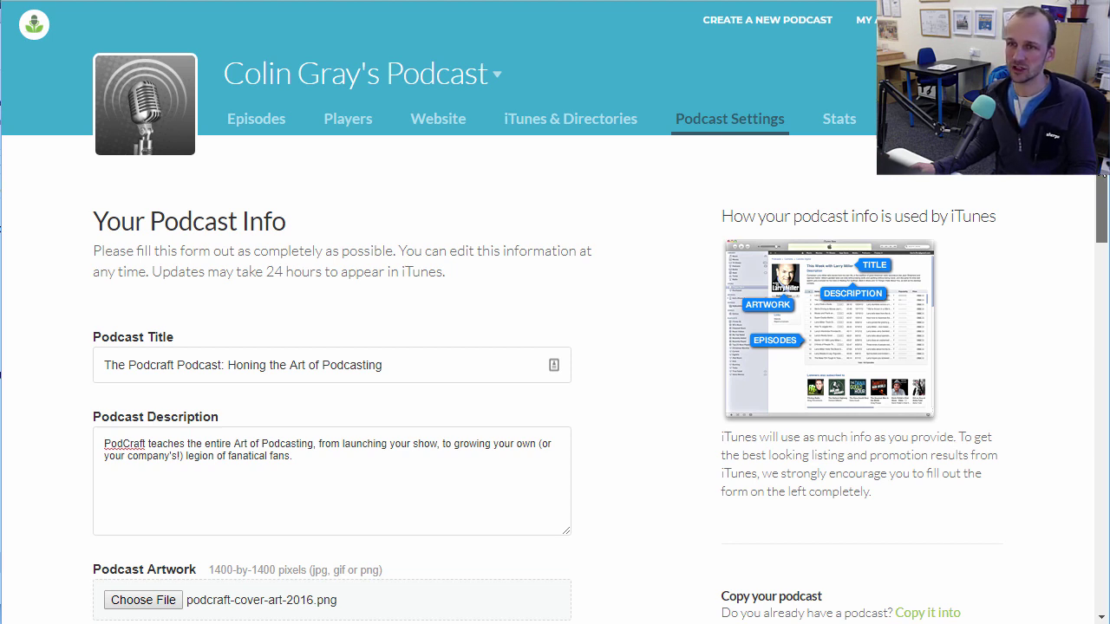
# Review the podcast title in the podcast settings, highlighting the show name and the tagline after the colon
pyautogui.scroll(-1, 396, 301)
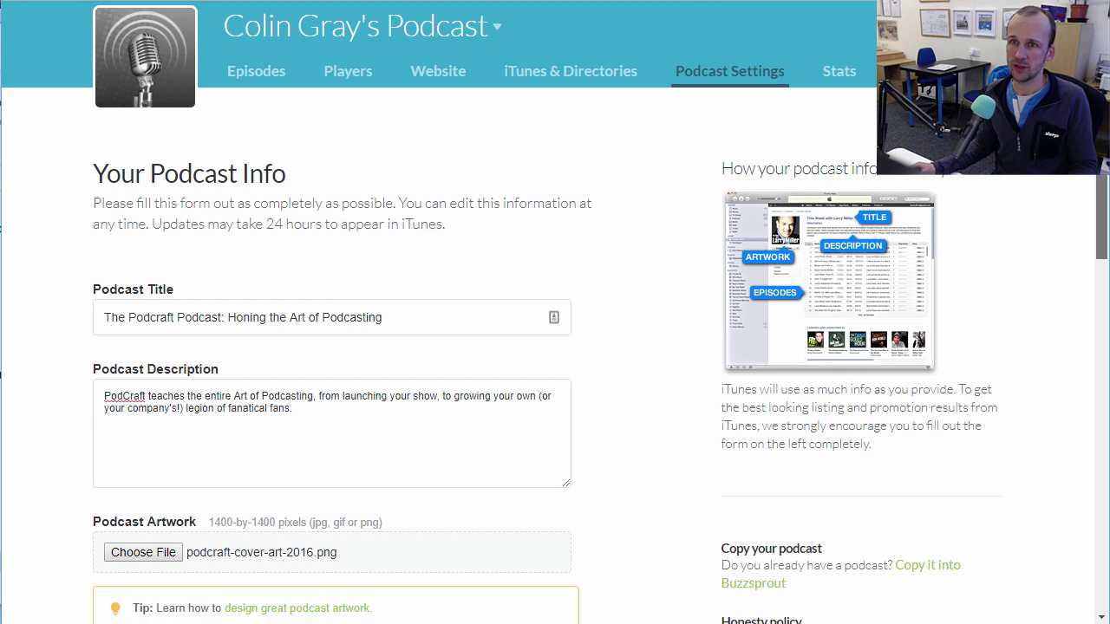
pyautogui.tripleClick(397, 314)
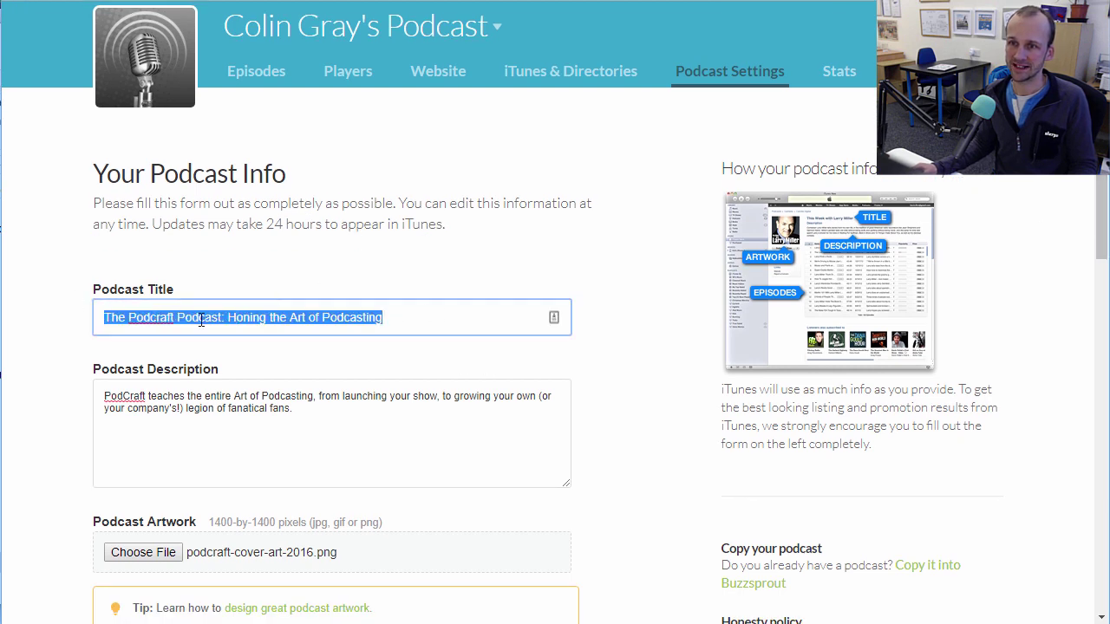
pyautogui.click(220, 317)
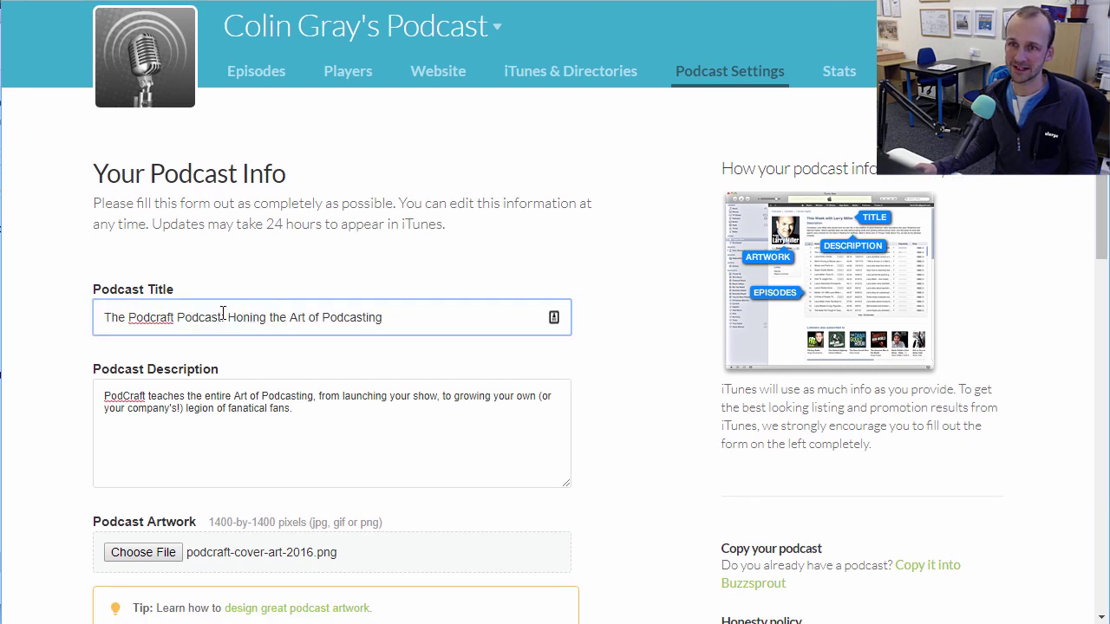
pyautogui.moveTo(223, 313); pyautogui.dragTo(104, 317)
pyautogui.click(225, 328)
pyautogui.write(':')
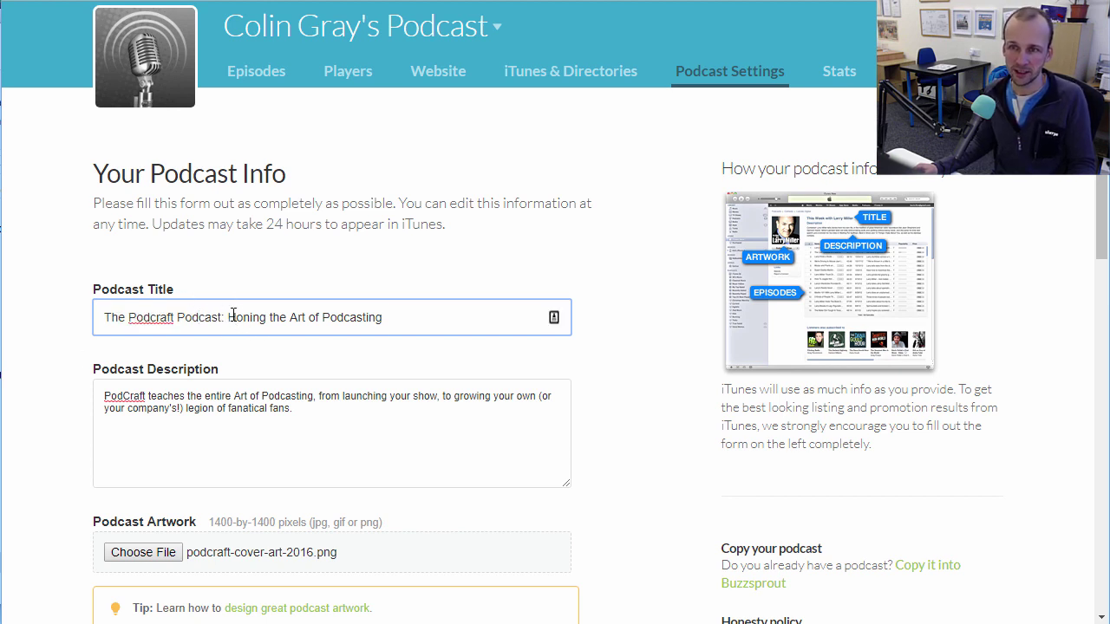
pyautogui.moveTo(229, 318); pyautogui.dragTo(387, 317)
pyautogui.click(399, 331)
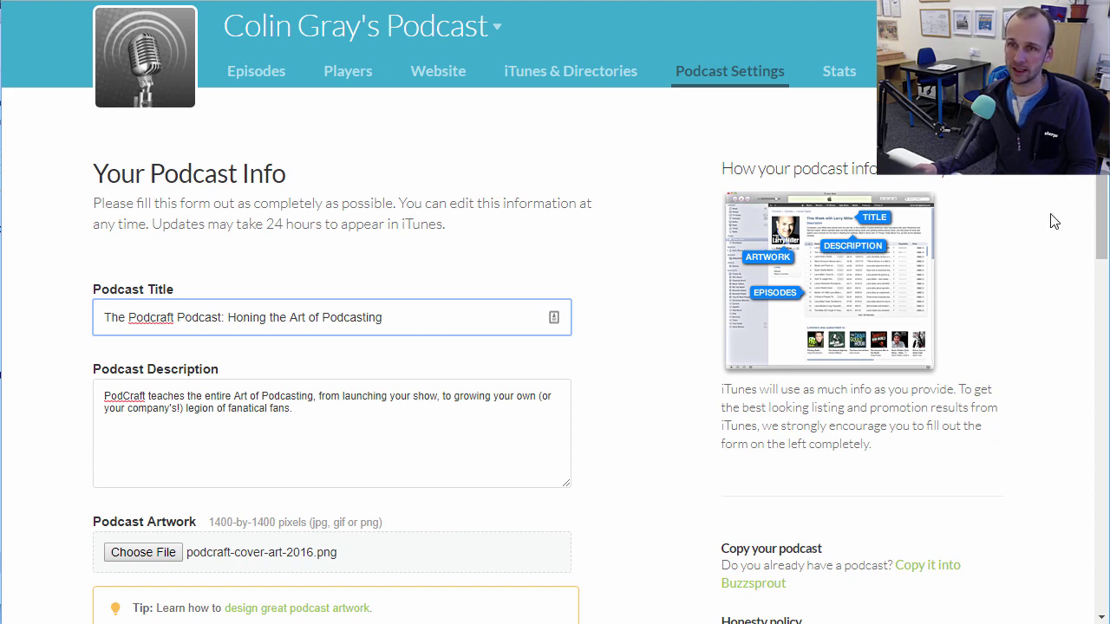
# Review the podcast description text and the chosen artwork file in the podcast settings
pyautogui.scroll(-1, 984, 250)
pyautogui.click(200, 364)
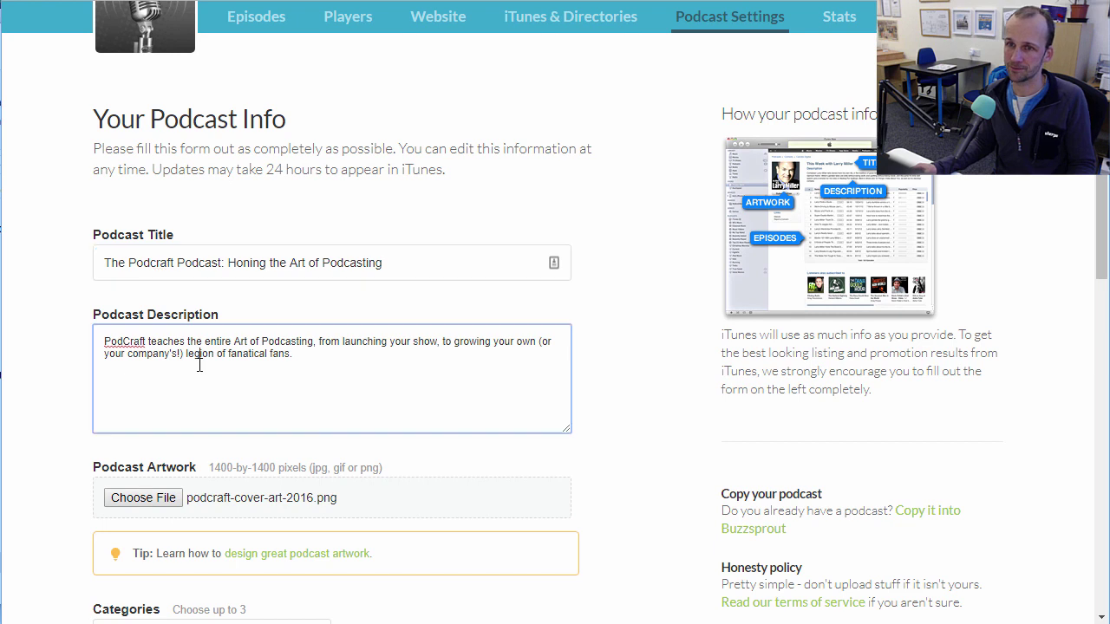
pyautogui.moveTo(329, 352); pyautogui.dragTo(104, 343)
pyautogui.click(124, 343)
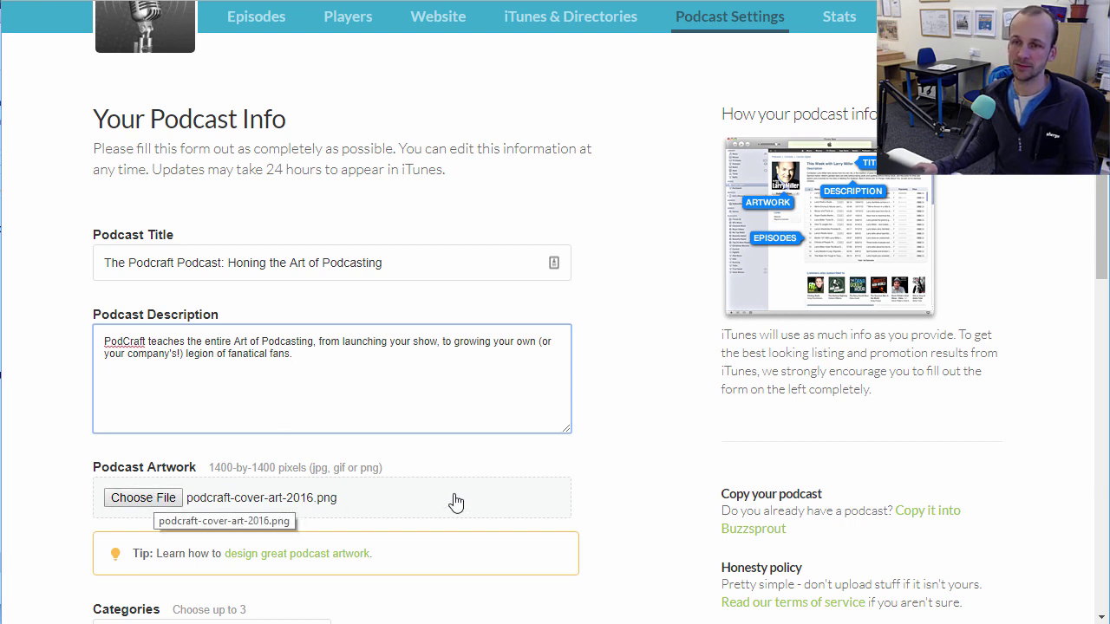
# Set the three podcast categories to Business :: Management & Marketing, Technology :: Podcasting and Education :: Training
pyautogui.scroll(-3, 1106, 182)
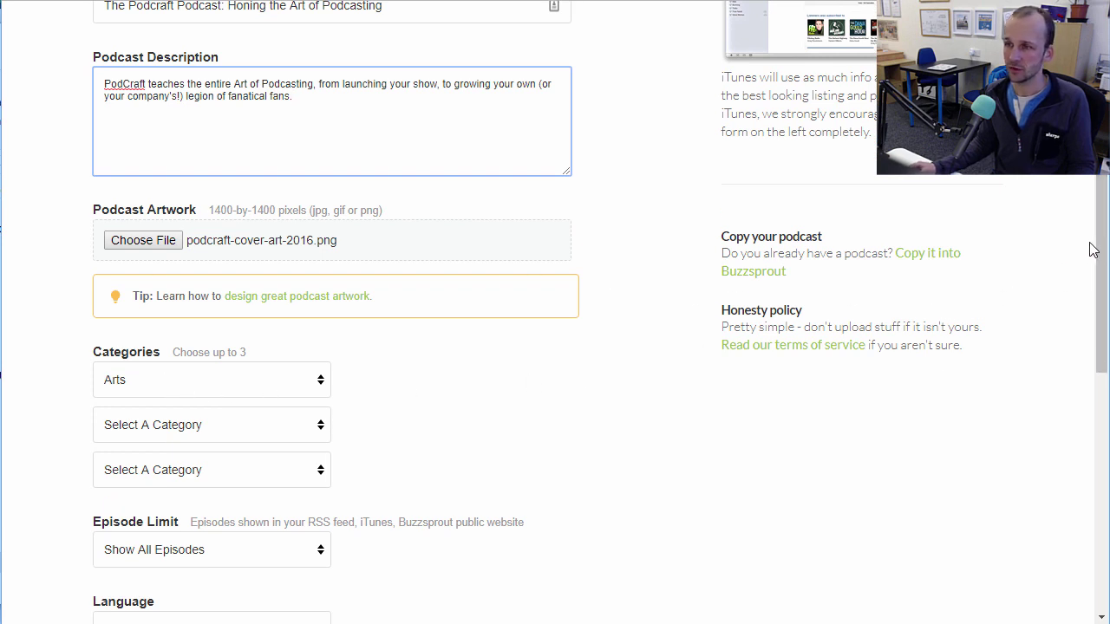
pyautogui.scroll(-1, 1090, 248)
pyautogui.click(291, 278)
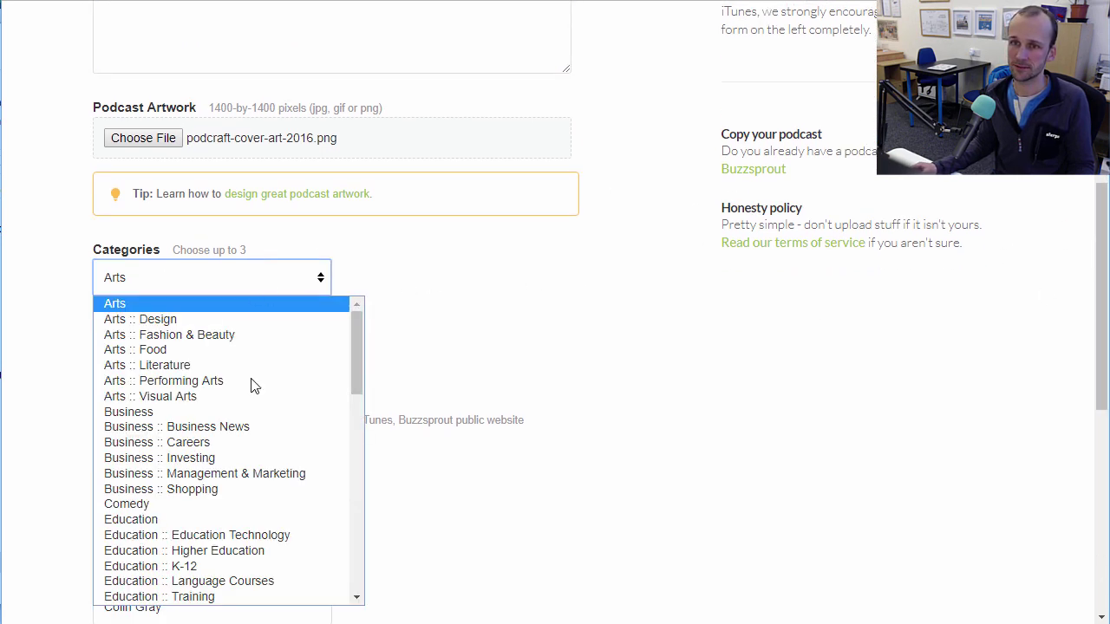
pyautogui.moveTo(359, 357); pyautogui.dragTo(347, 605)
pyautogui.click(281, 369)
pyautogui.click(260, 325)
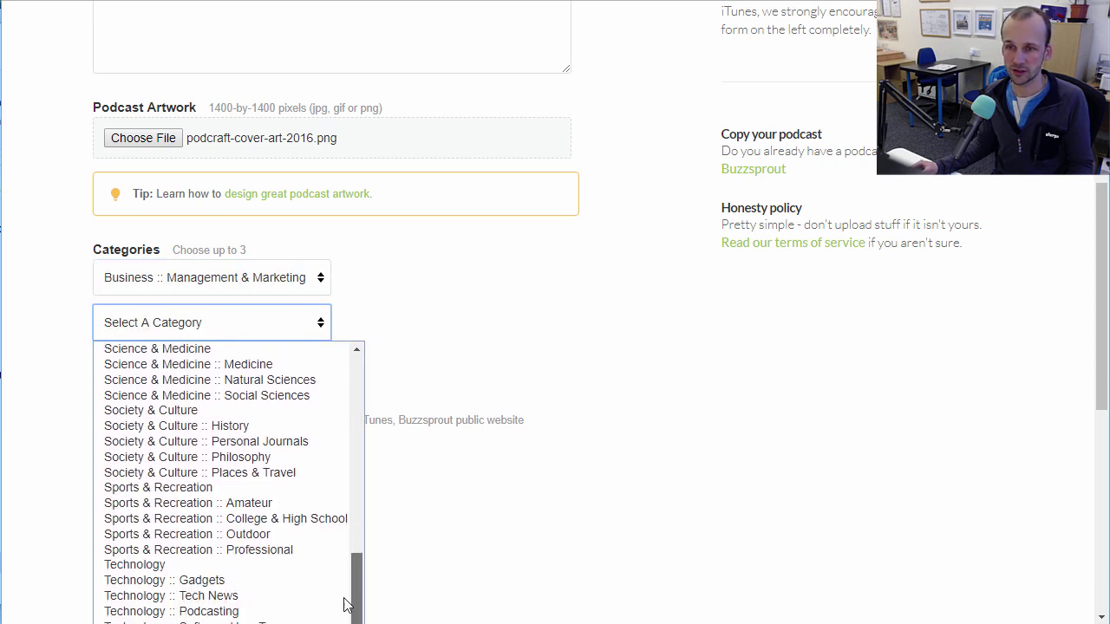
pyautogui.click(201, 612)
pyautogui.click(248, 374)
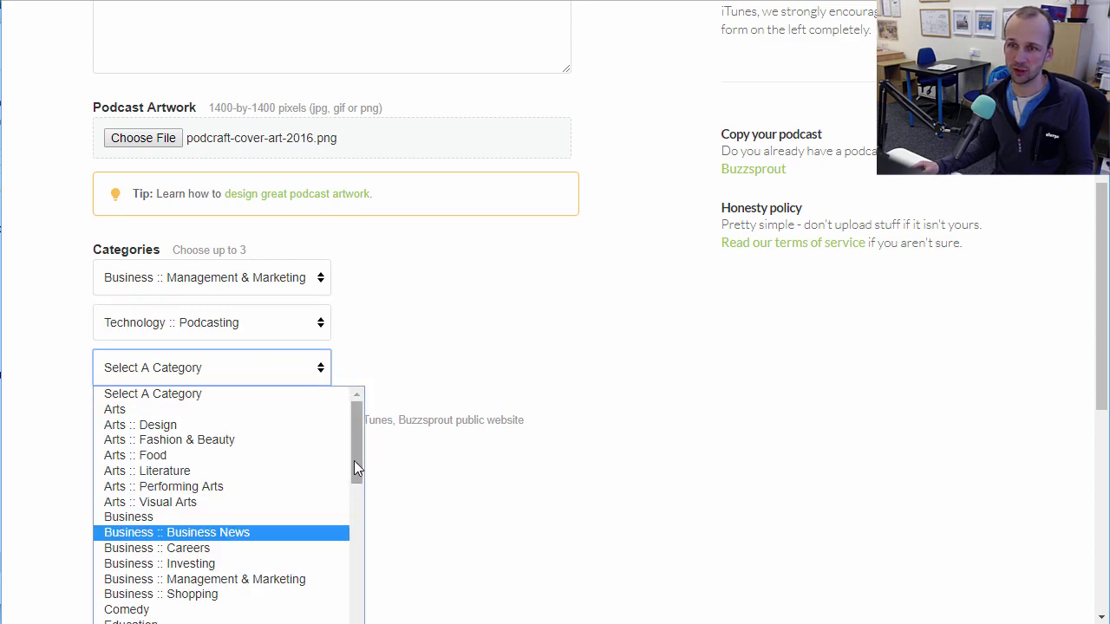
pyautogui.moveTo(354, 468)
pyautogui.mouseDown()
pyautogui.moveTo(364, 550)
pyautogui.moveTo(364, 508)
pyautogui.moveTo(357, 521)
pyautogui.mouseUp()
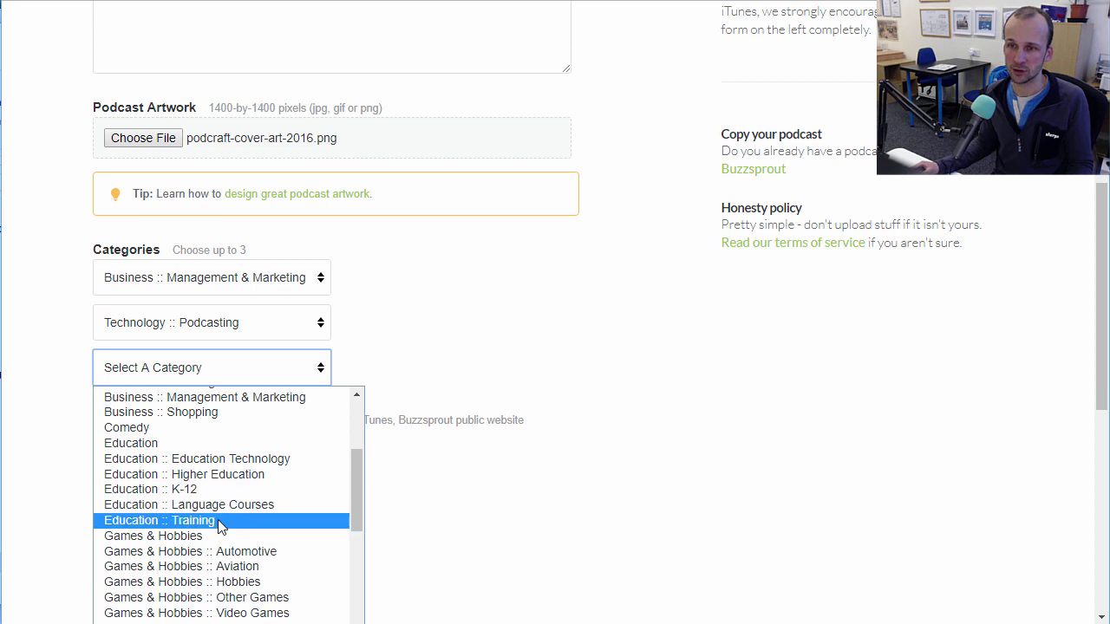
pyautogui.click(218, 523)
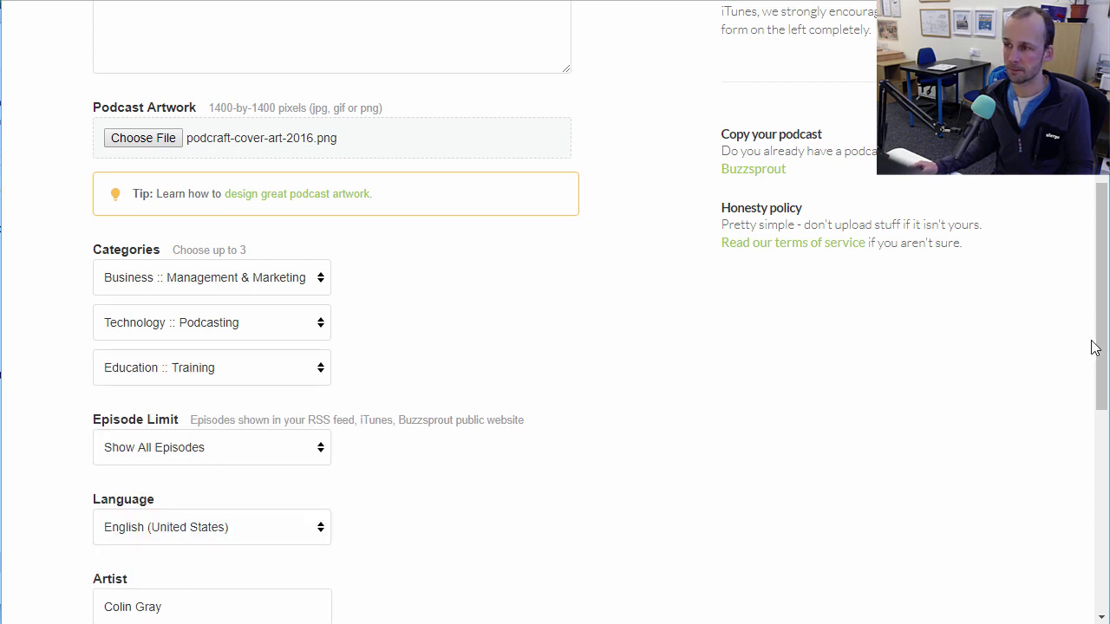
# Check the episode limit, language and artist fields, keeping Show All Episodes and English (United States)
pyautogui.moveTo(1093, 344); pyautogui.dragTo(1098, 387)
pyautogui.click(319, 314)
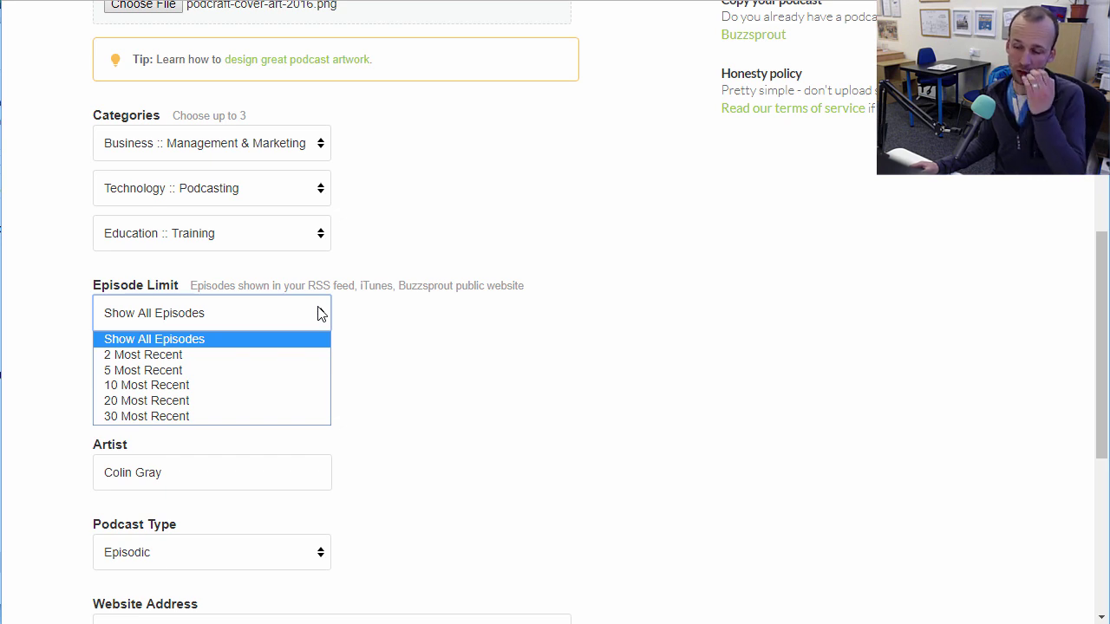
pyautogui.click(390, 347)
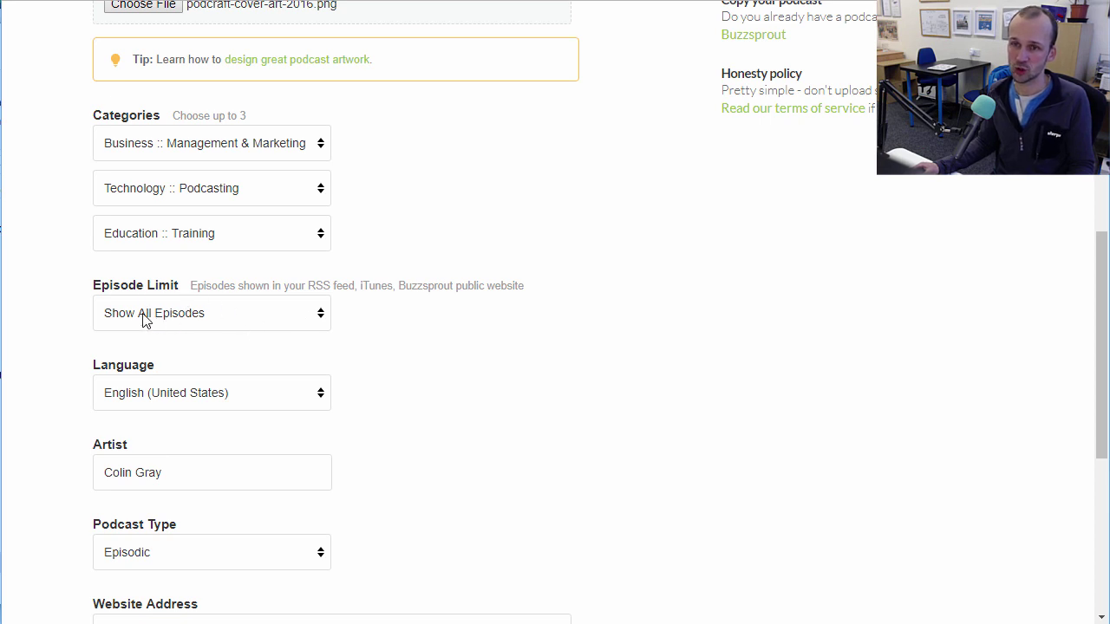
pyautogui.click(156, 392)
pyautogui.click(527, 379)
pyautogui.scroll(-3, 1105, 320)
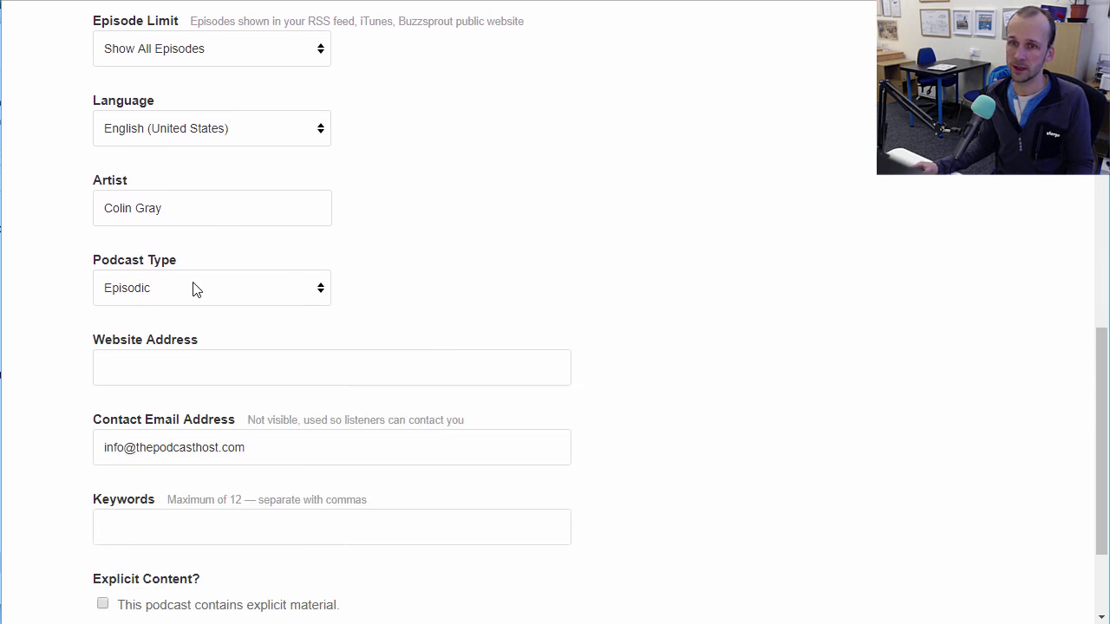
pyautogui.moveTo(215, 212); pyautogui.dragTo(61, 208)
pyautogui.click(387, 213)
# Compare the podcast type choices and set the type to Serial
pyautogui.click(226, 295)
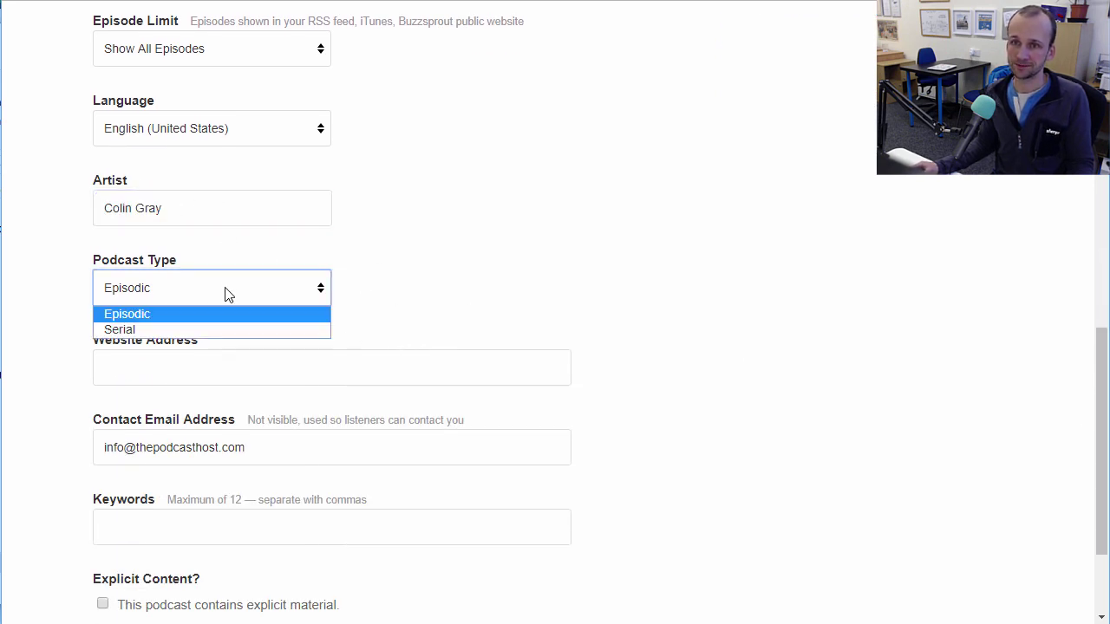
pyautogui.click(364, 285)
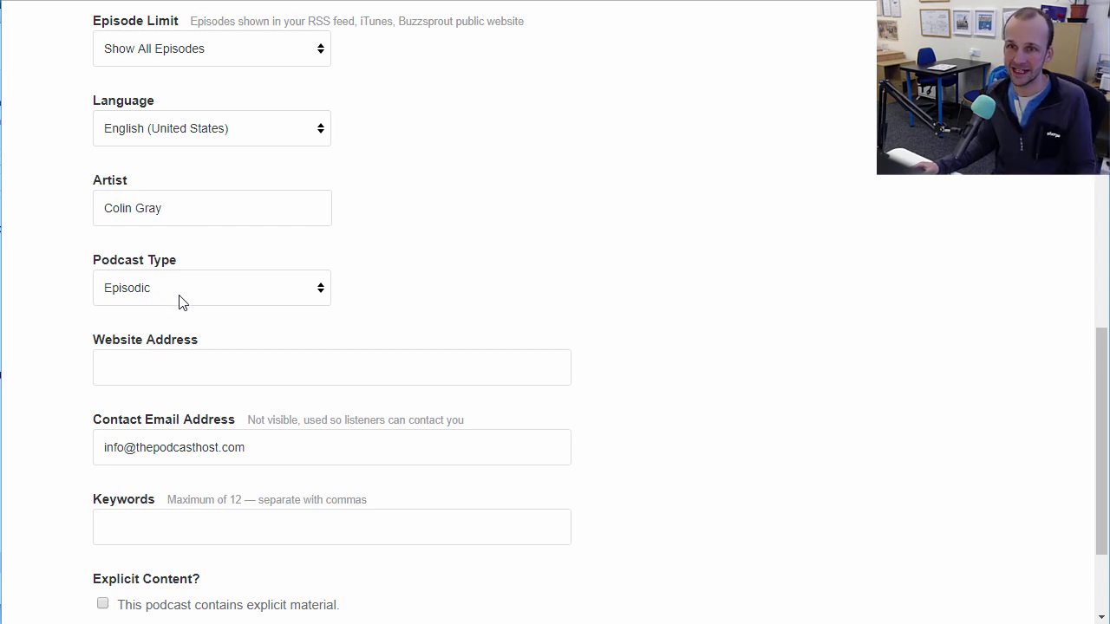
pyautogui.click(281, 297)
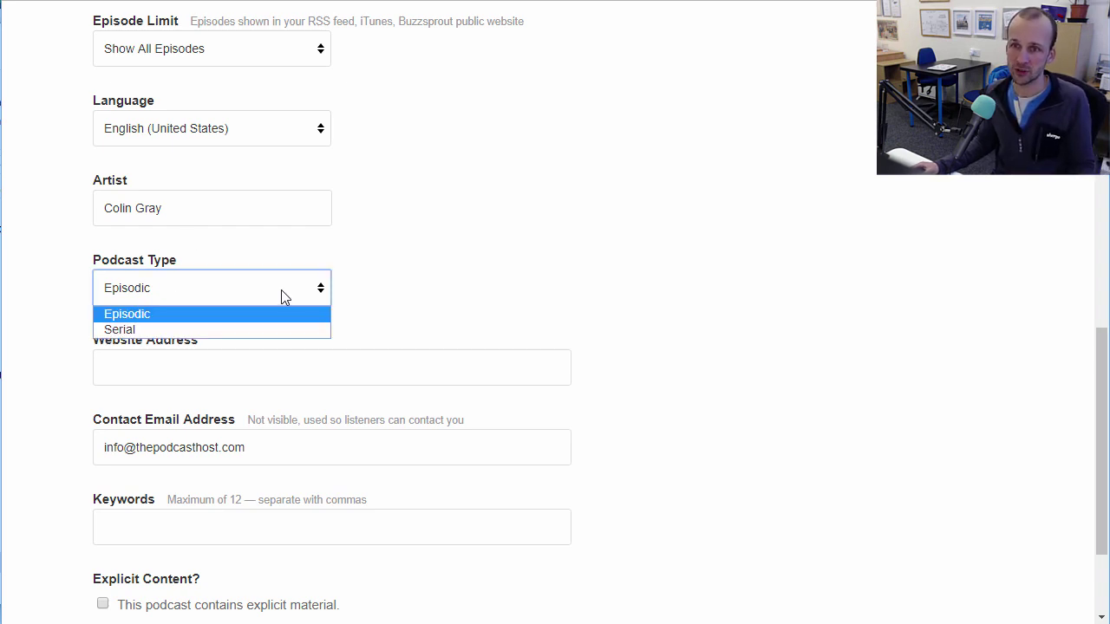
pyautogui.click(141, 333)
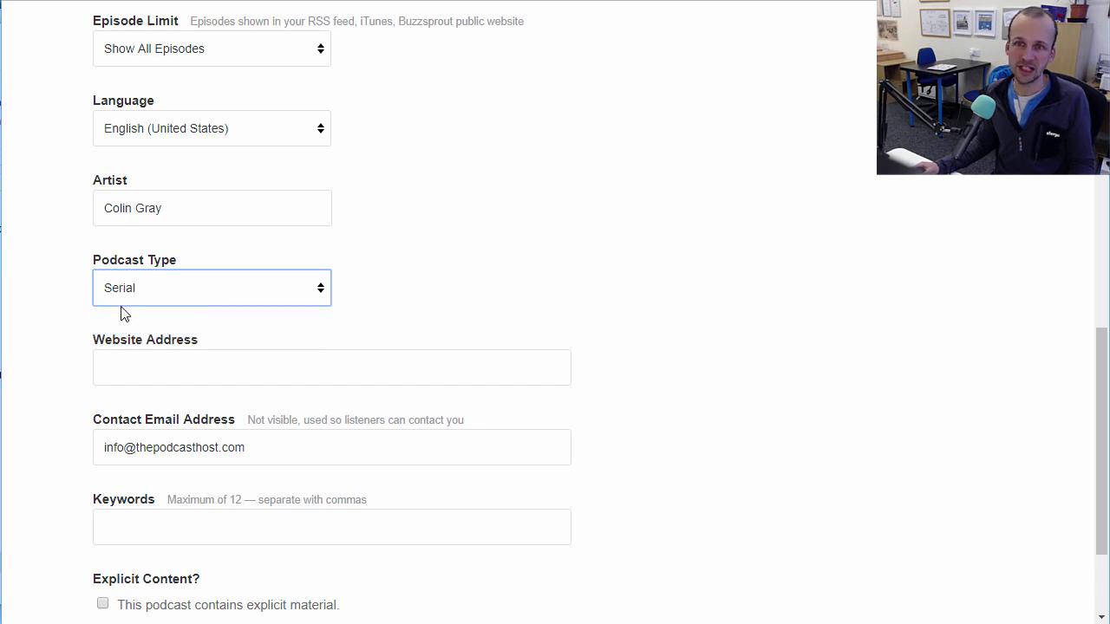
pyautogui.click(171, 295)
pyautogui.click(137, 328)
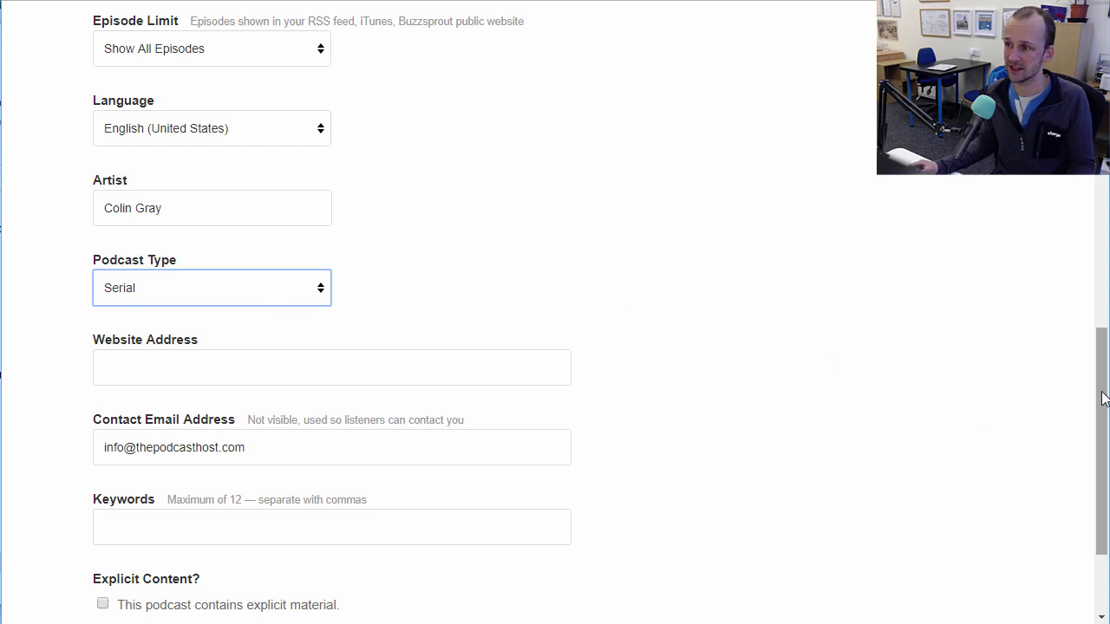
pyautogui.moveTo(1099, 396); pyautogui.dragTo(1067, 420)
pyautogui.click(258, 297)
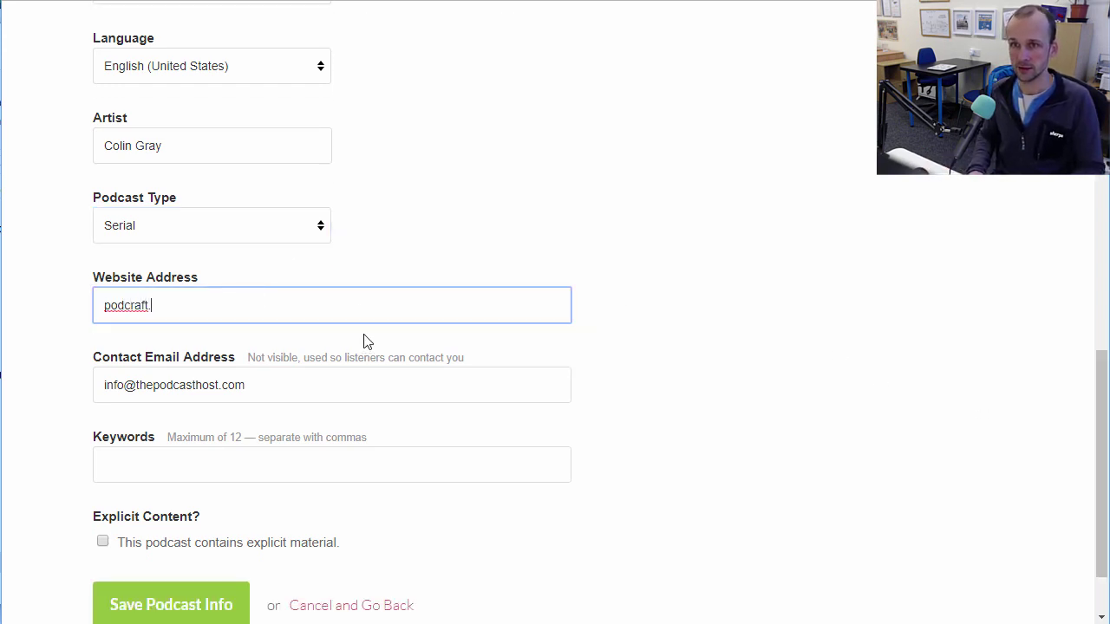
pyautogui.press('Left')
pyautogui.press('Left')
pyautogui.press('Left')
pyautogui.press('Left')
pyautogui.press('Left')
pyautogui.press('Left')
pyautogui.press('Left')
pyautogui.press('Left')
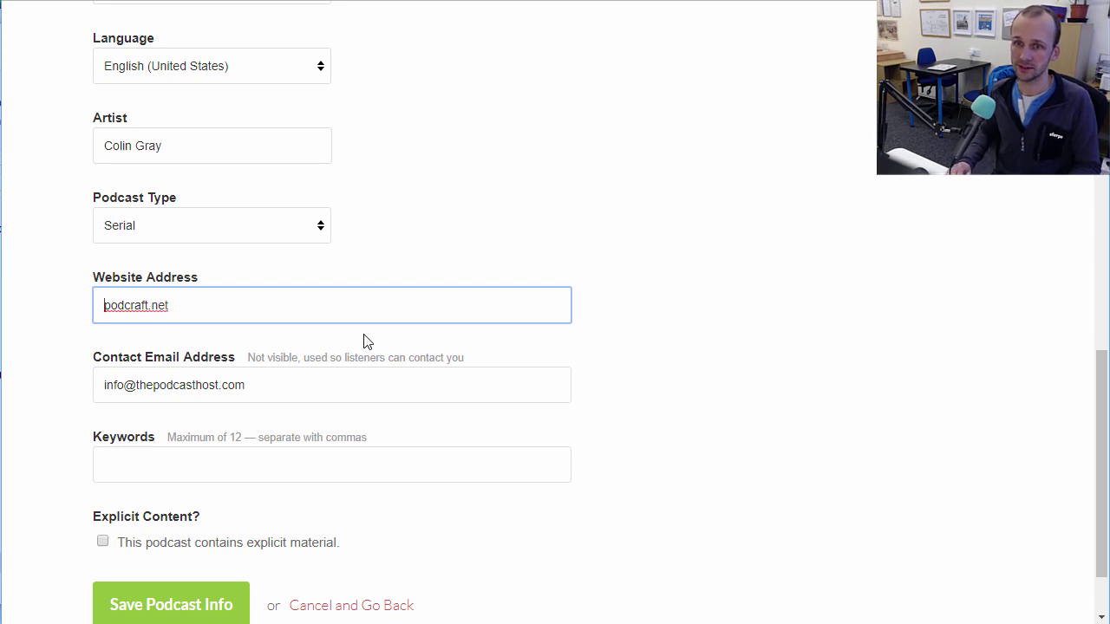
pyautogui.write('http://')
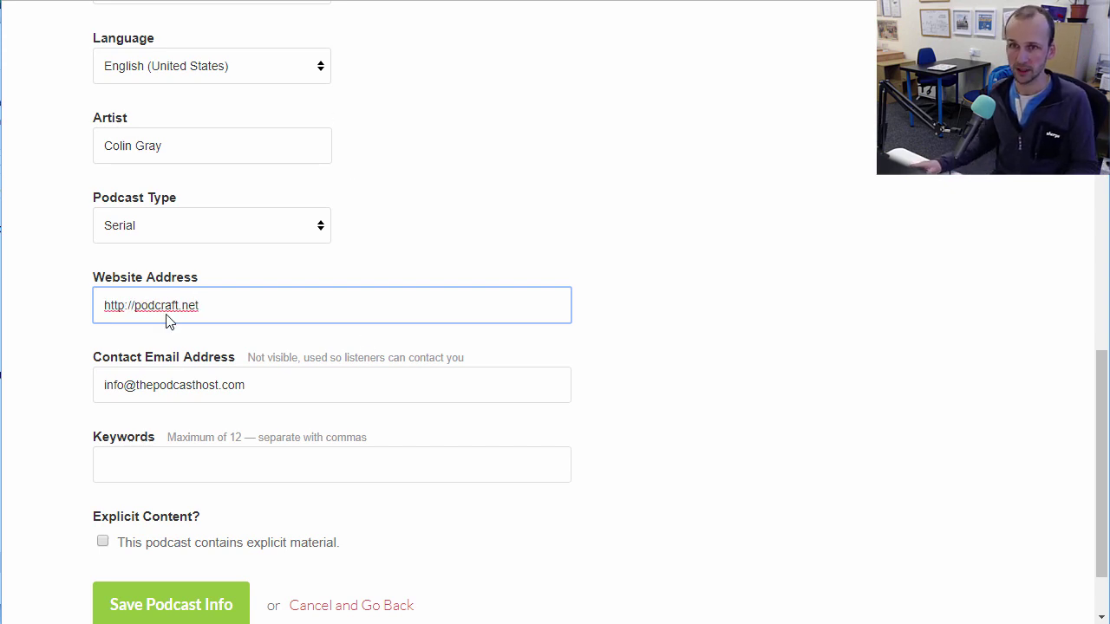
# Check the contact email and keywords fields, leaving keywords blank, and save the podcast info
pyautogui.click(290, 391)
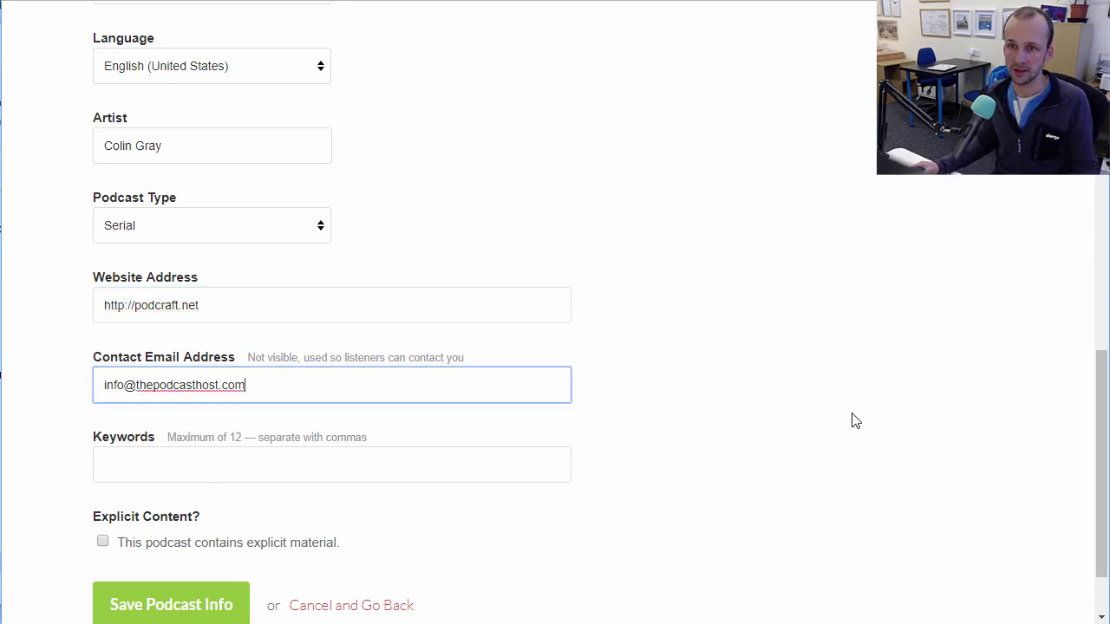
pyautogui.click(1095, 401)
pyautogui.click(198, 466)
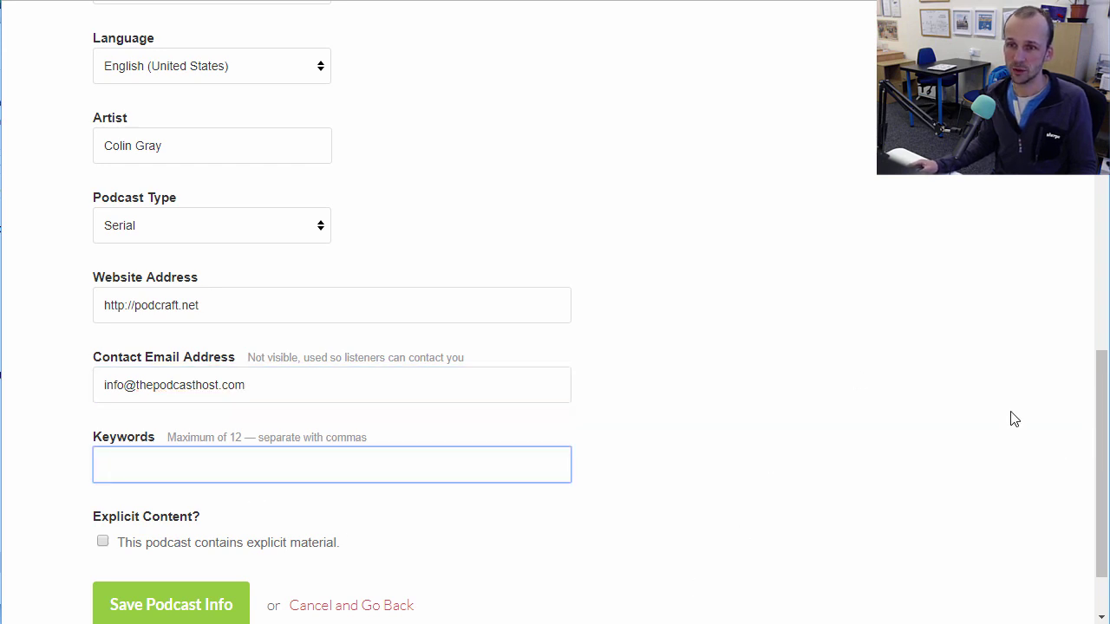
pyautogui.scroll(-1, 1098, 416)
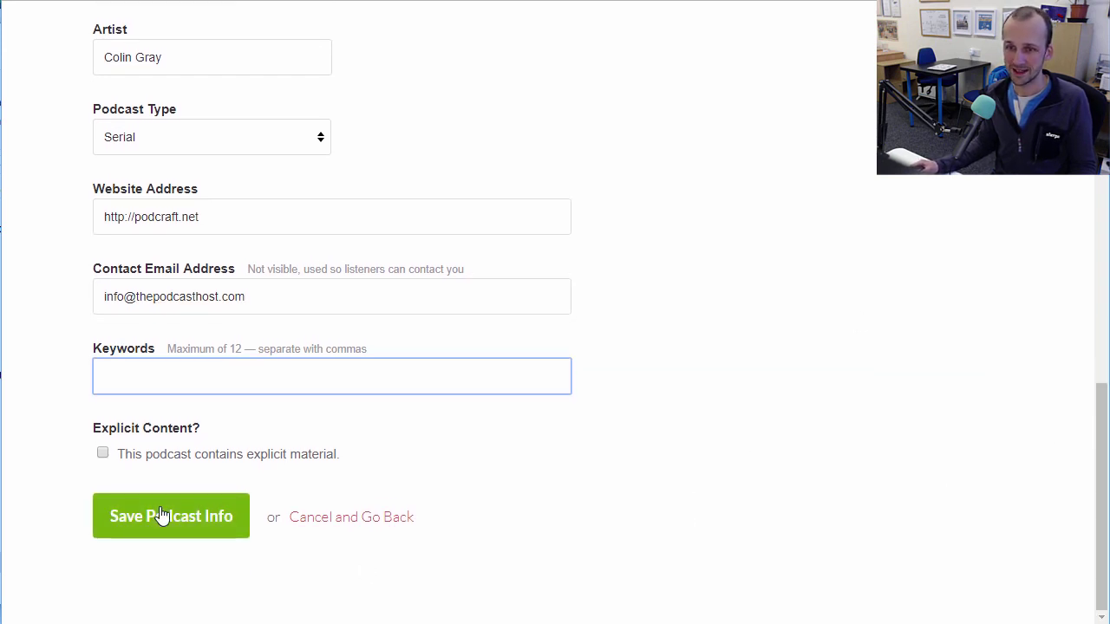
pyautogui.click(160, 515)
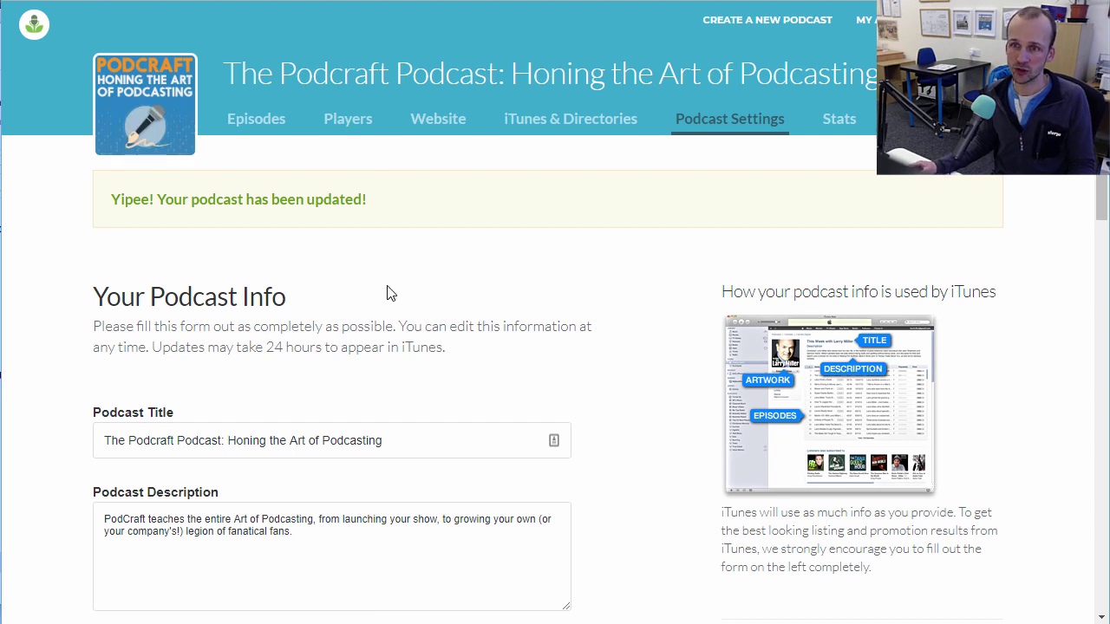
# Return to the podcast's episode list
pyautogui.click(275, 77)
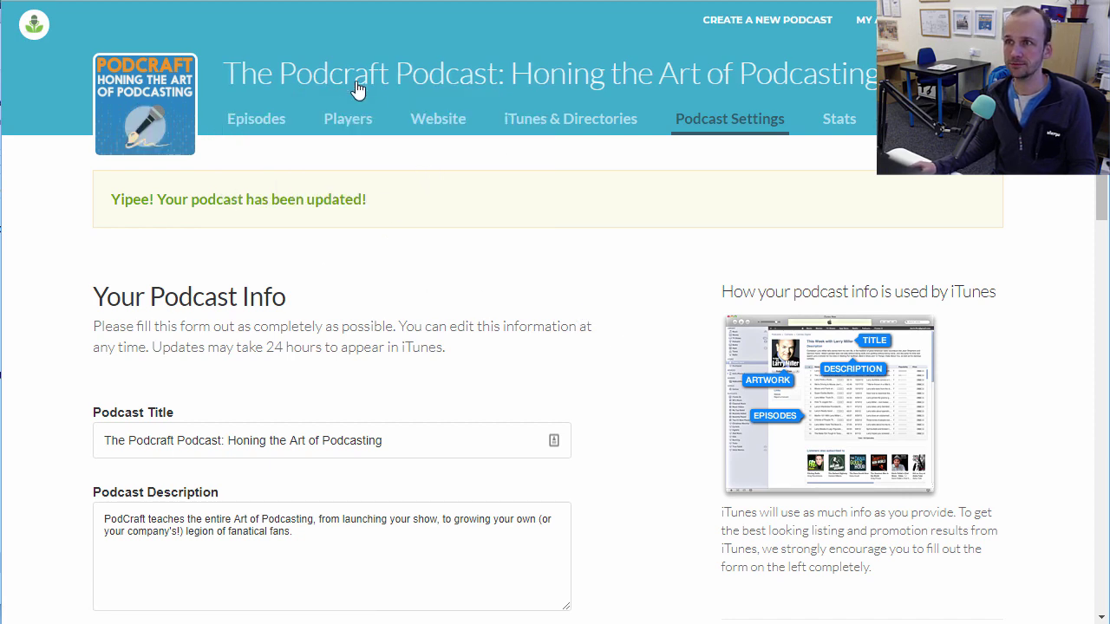
pyautogui.click(313, 76)
pyautogui.click(265, 121)
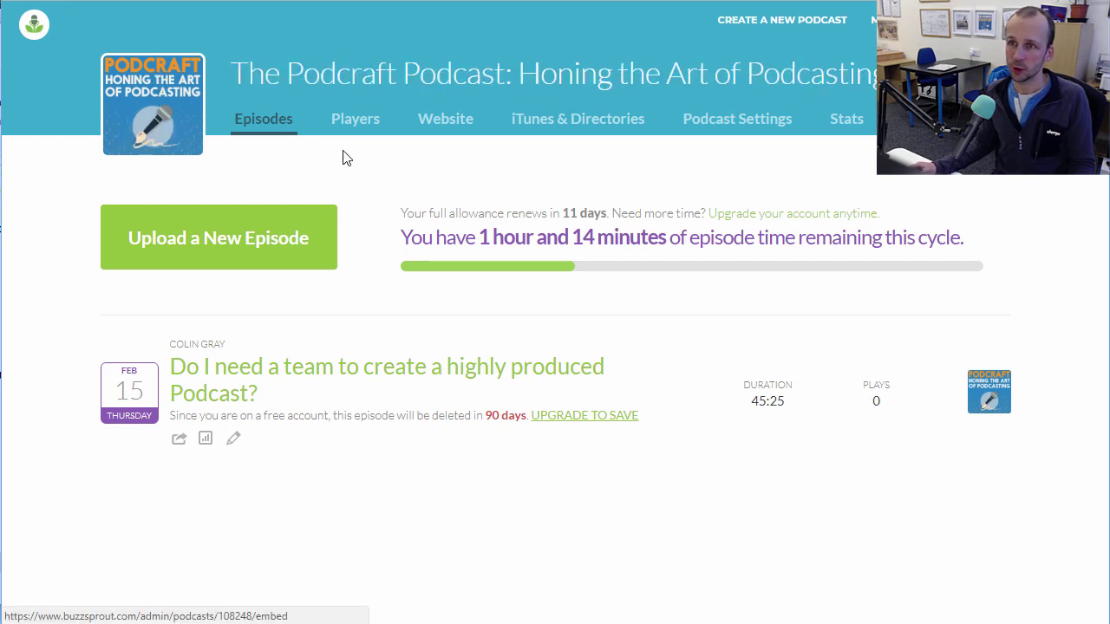
# Open the podcast's website page and review the title and description in the desktop site preview
pyautogui.click(448, 119)
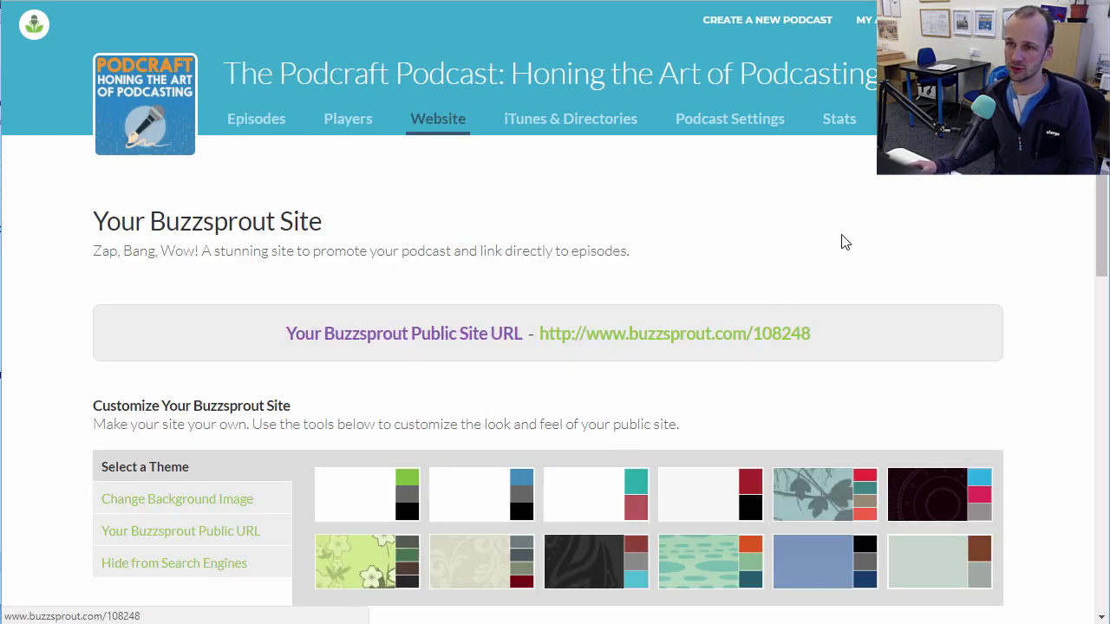
pyautogui.moveTo(1102, 187); pyautogui.dragTo(1103, 260)
pyautogui.moveTo(1102, 340); pyautogui.dragTo(1095, 433)
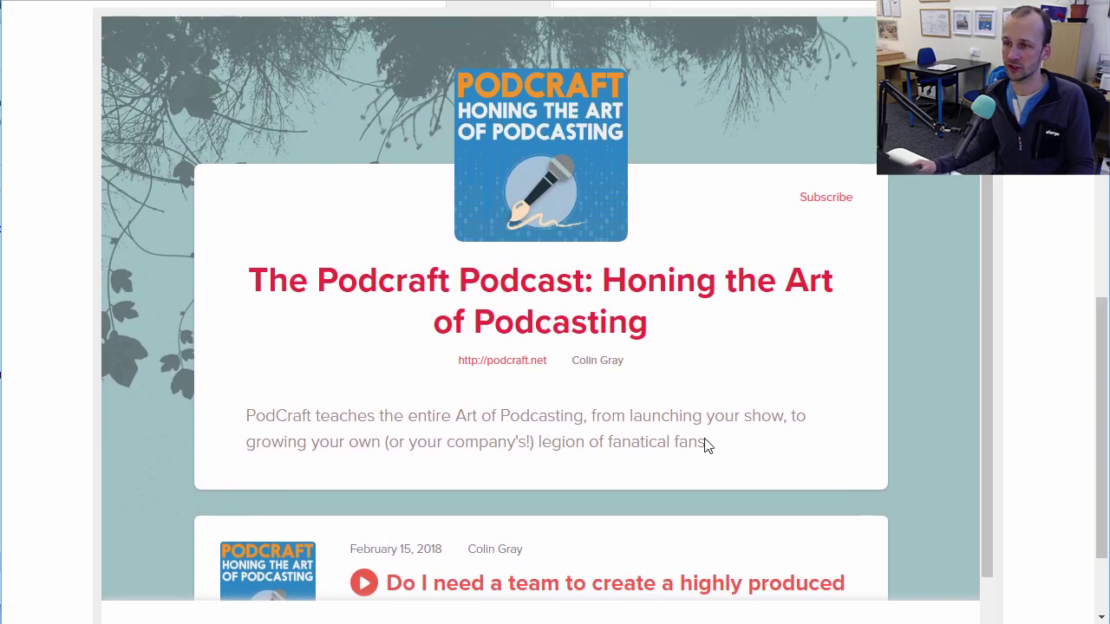
pyautogui.moveTo(706, 444); pyautogui.dragTo(389, 426)
pyautogui.click(453, 282)
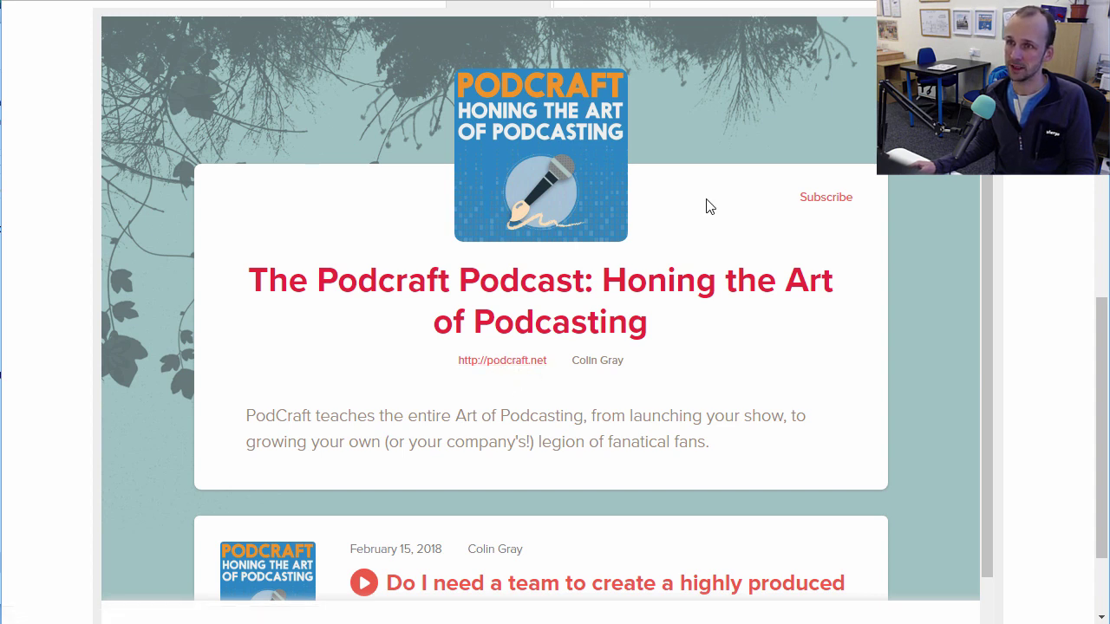
# Examine the episode entry in the desktop site preview and the site customization options above it
pyautogui.moveTo(1105, 332); pyautogui.dragTo(1106, 264)
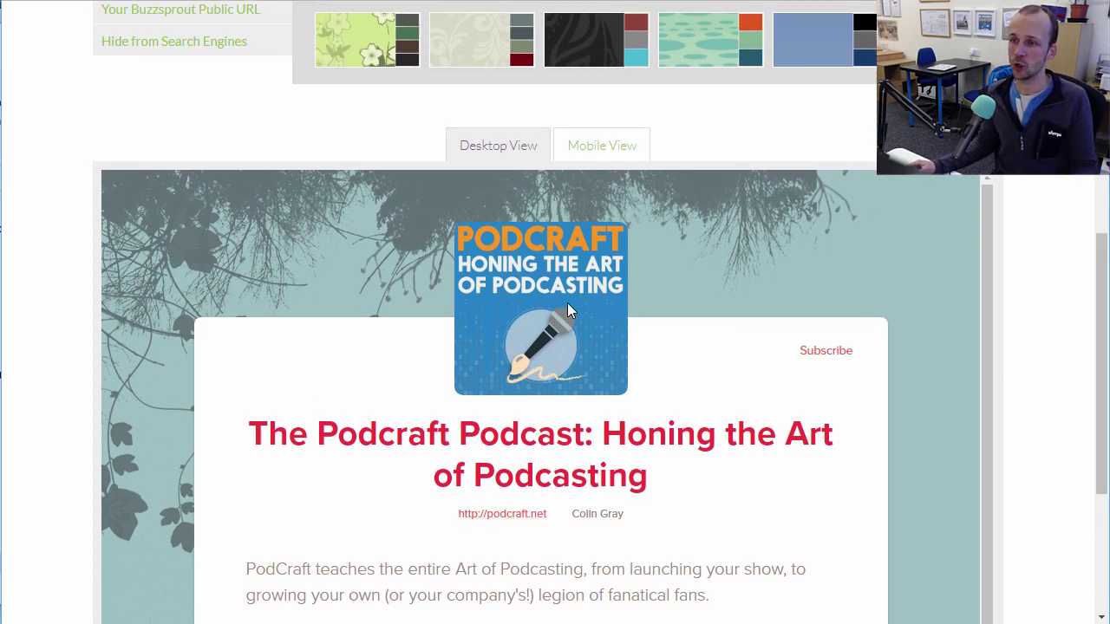
pyautogui.scroll(-1, 1102, 314)
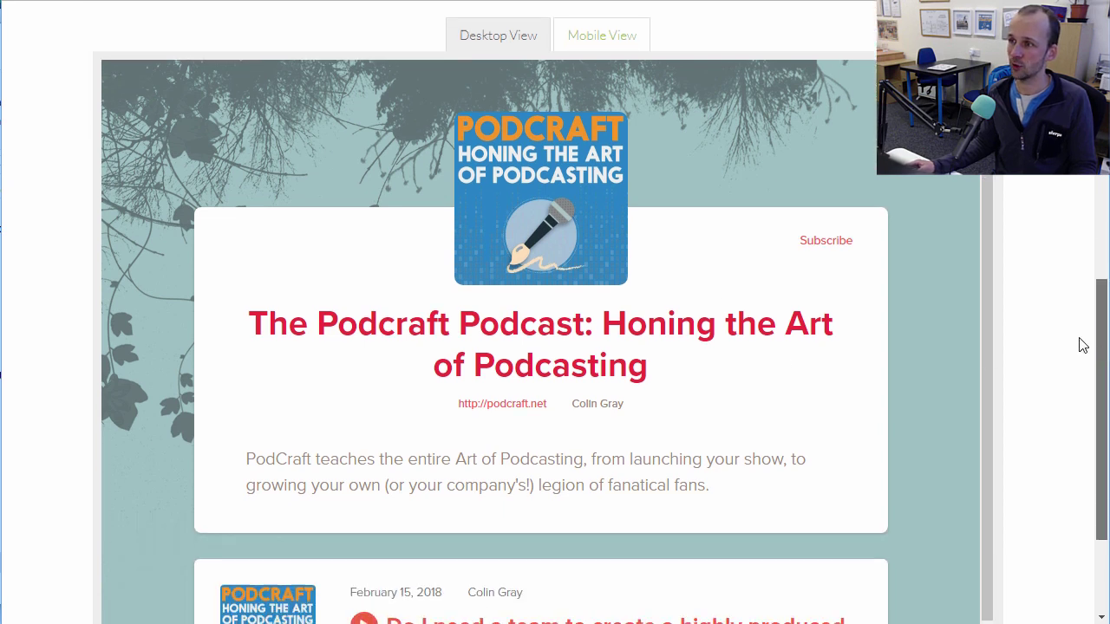
pyautogui.scroll(-2, 980, 329)
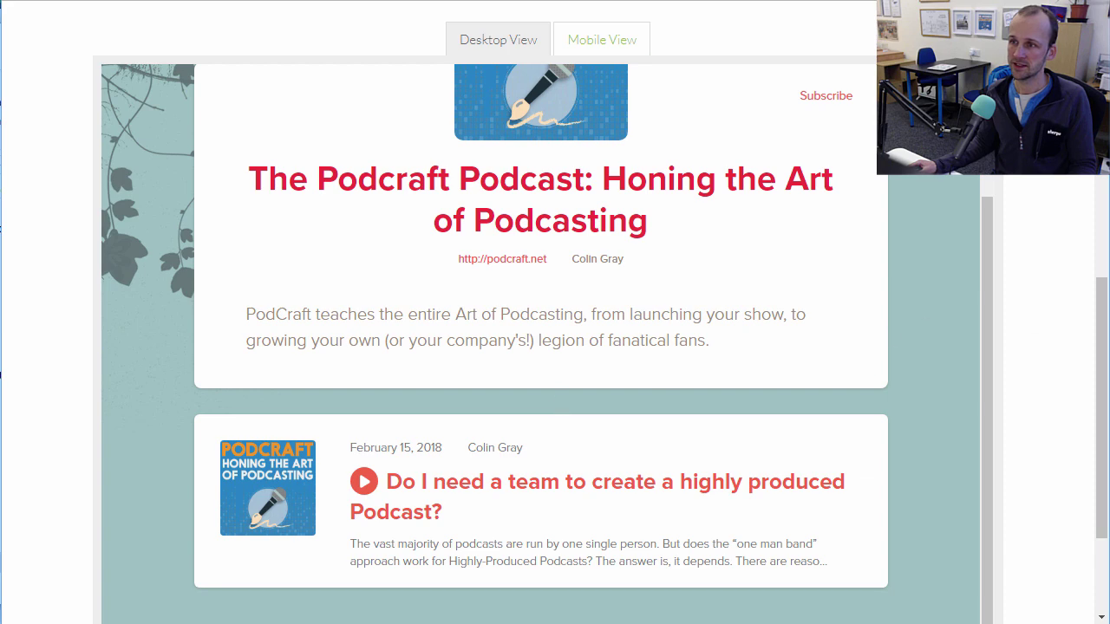
pyautogui.scroll(2, 1098, 312)
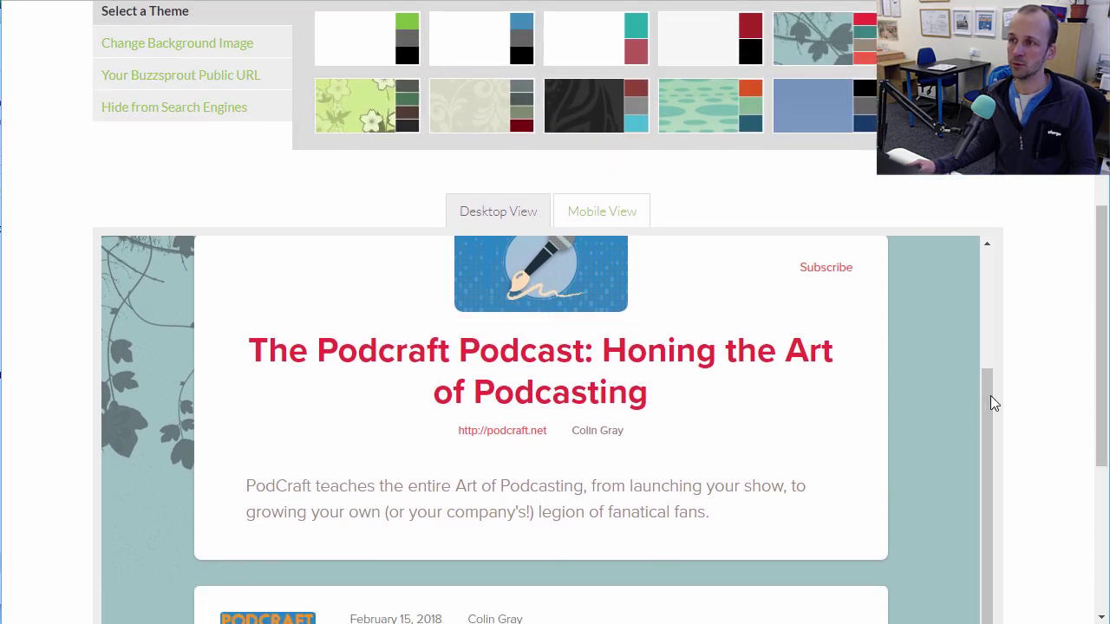
pyautogui.moveTo(990, 396); pyautogui.dragTo(986, 264)
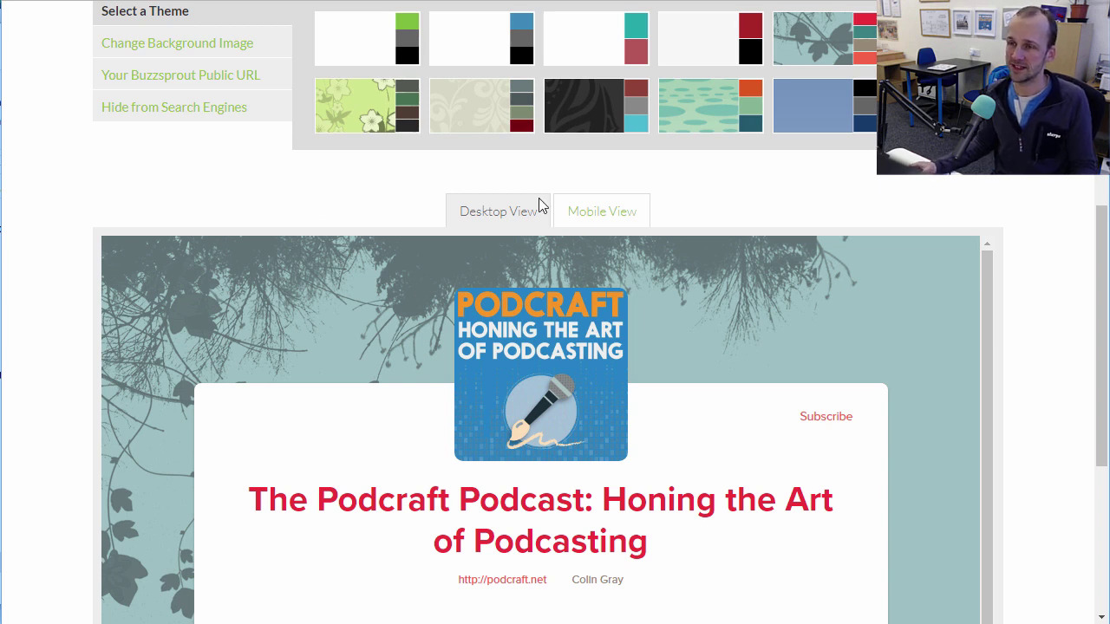
pyautogui.scroll(1, 542, 208)
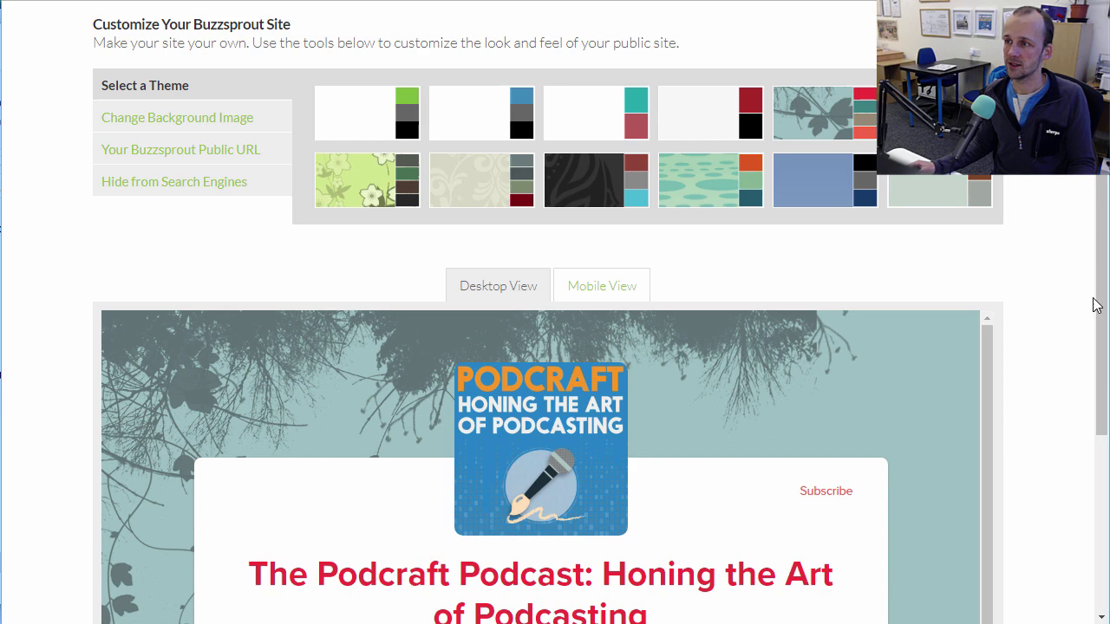
pyautogui.moveTo(1095, 304); pyautogui.dragTo(1106, 400)
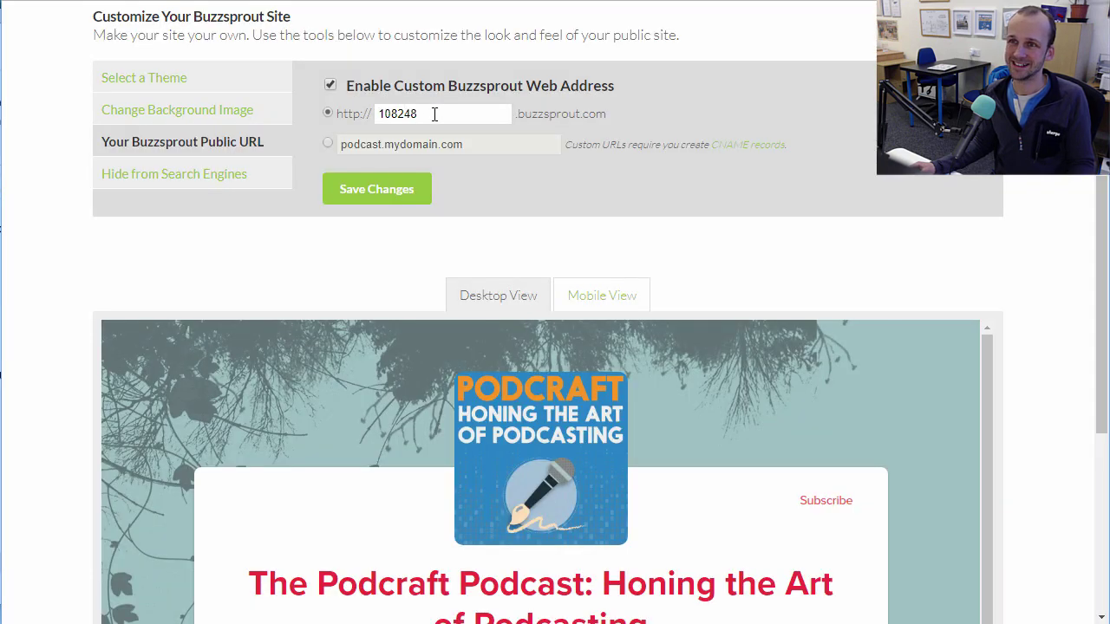
# Enter podcraft as the custom Buzzsprout web address in the public URL settings
pyautogui.moveTo(442, 115); pyautogui.dragTo(359, 113)
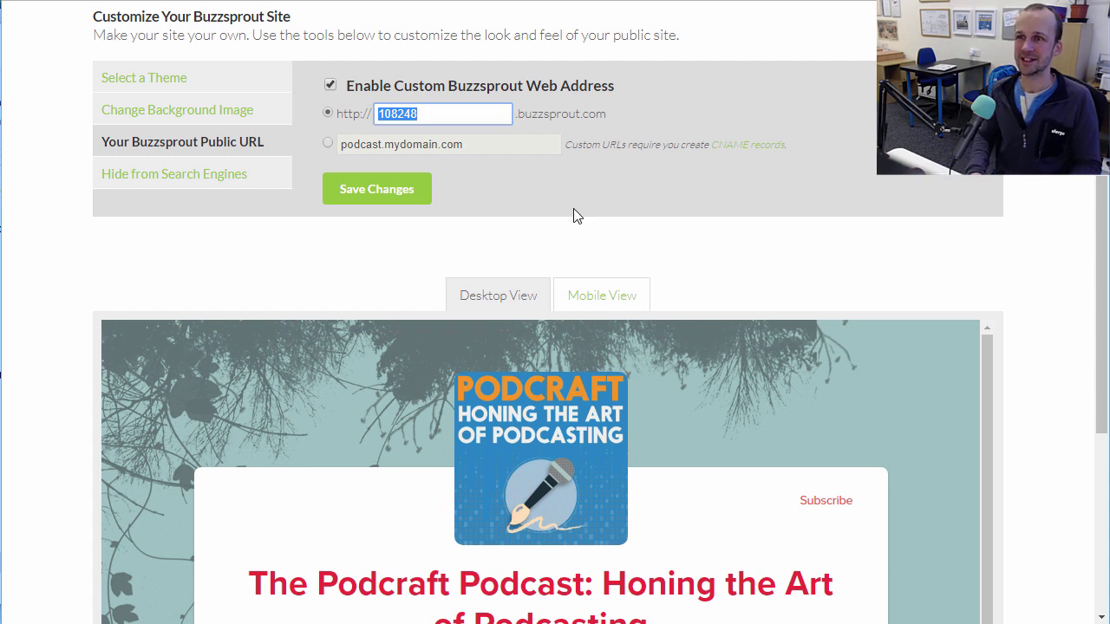
pyautogui.write('podcraft')
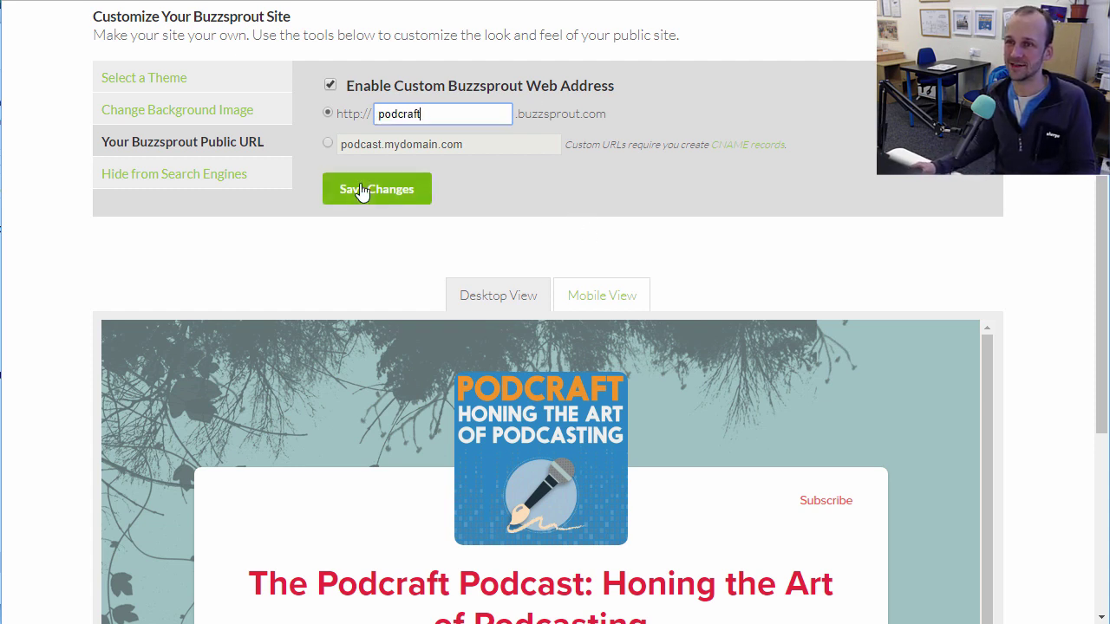
pyautogui.doubleClick(458, 116)
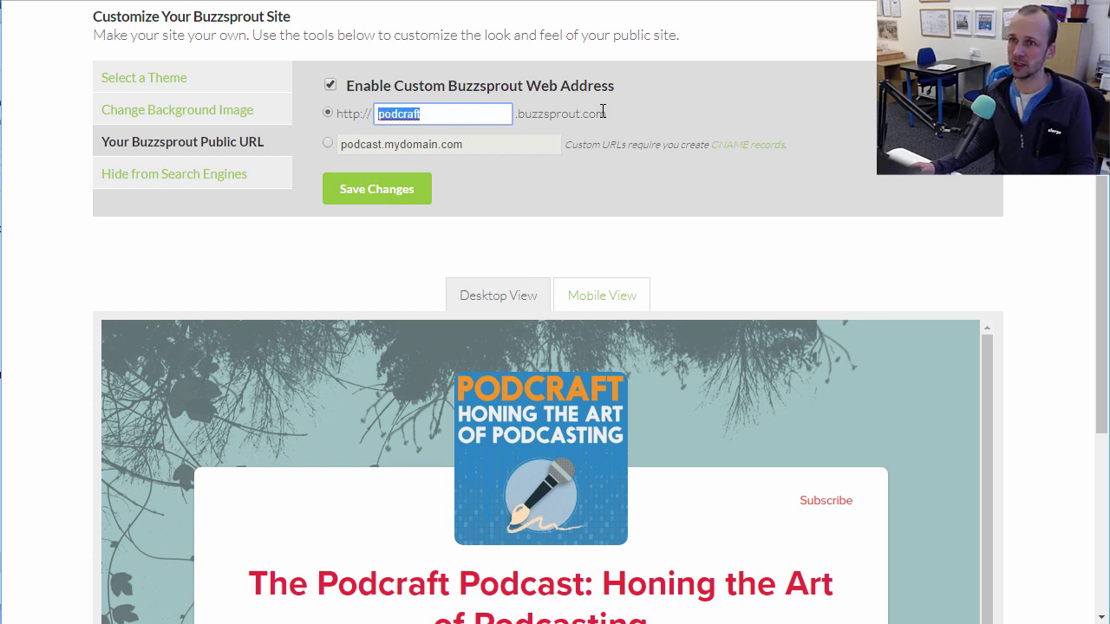
pyautogui.click(519, 166)
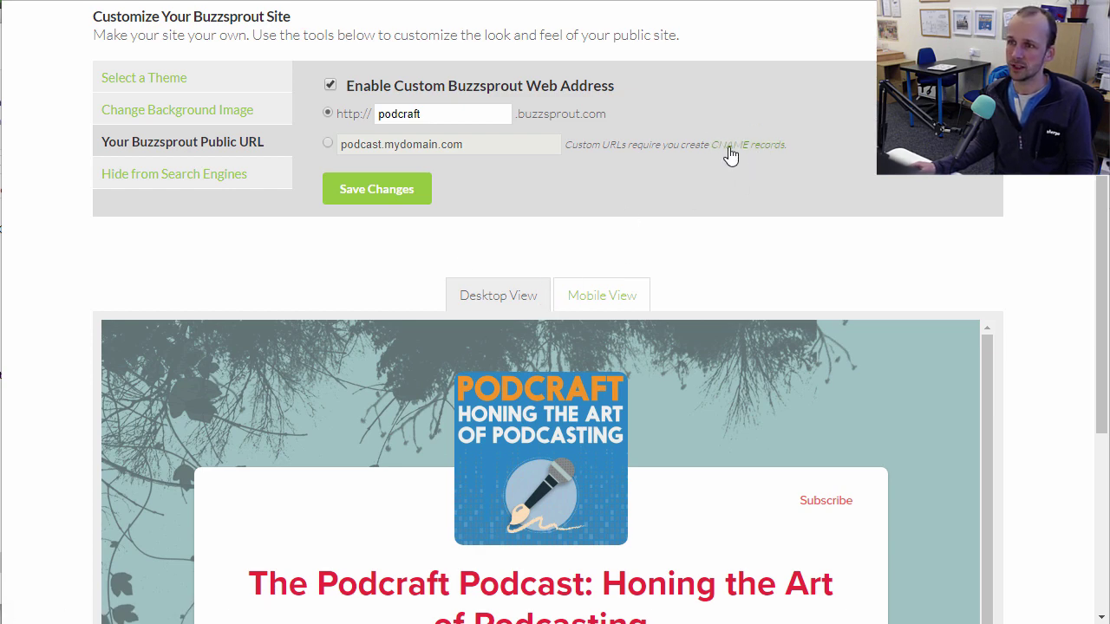
# Look over the website page once more, including the public site URL, web address settings and site previews
pyautogui.scroll(-5, 993, 295)
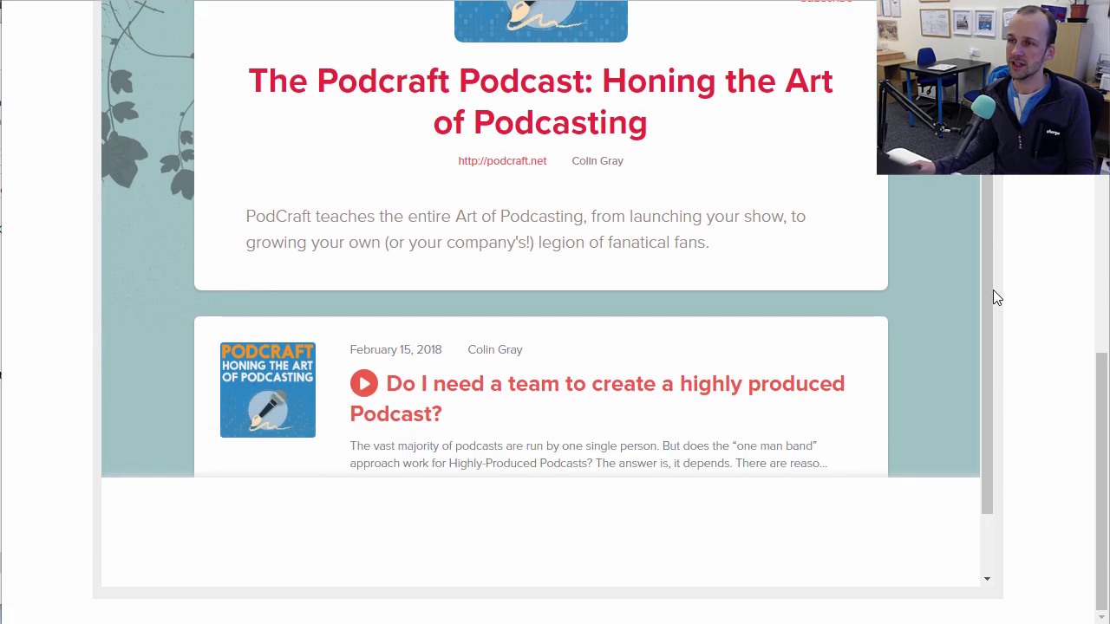
pyautogui.scroll(-1, 995, 297)
pyautogui.scroll(10, 1030, 380)
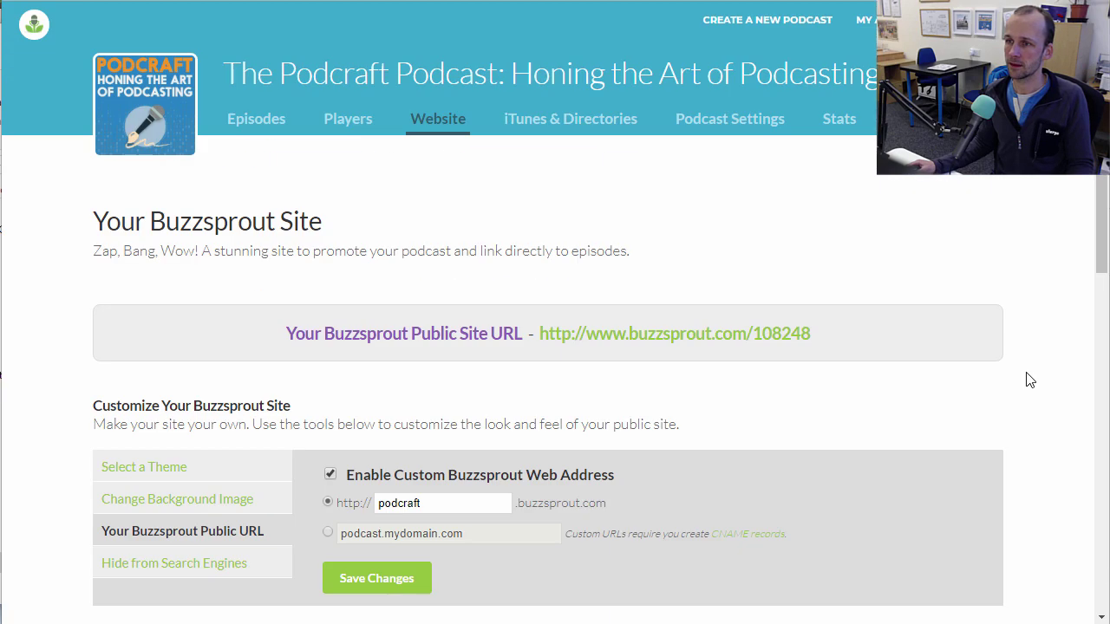
pyautogui.scroll(-7, 1026, 386)
pyautogui.scroll(3, 1026, 421)
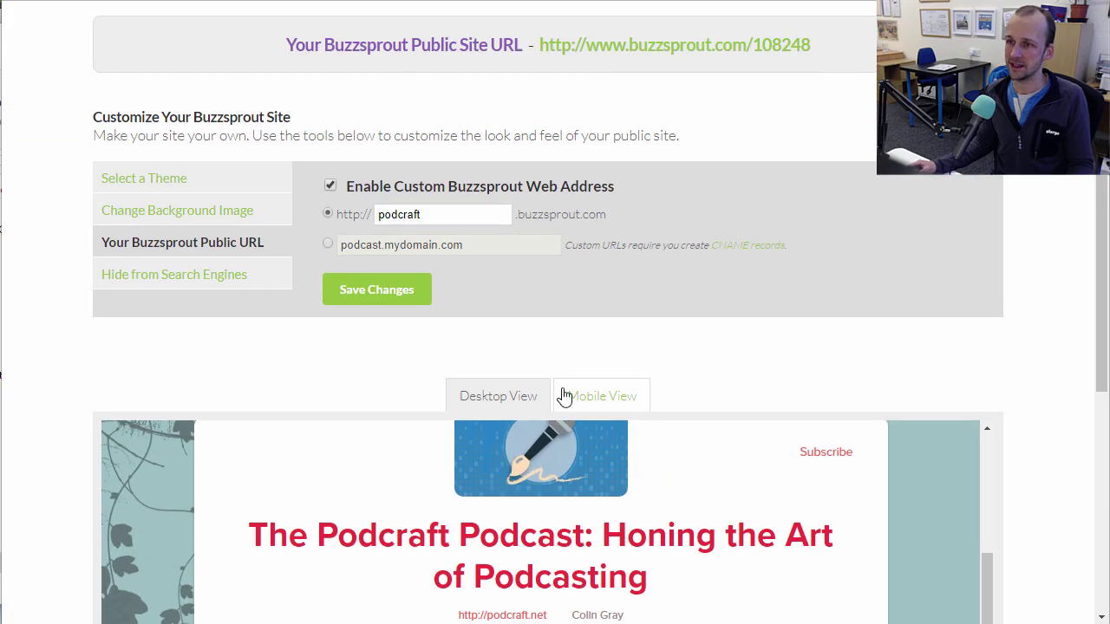
pyautogui.click(565, 396)
pyautogui.moveTo(1104, 271); pyautogui.dragTo(1095, 210)
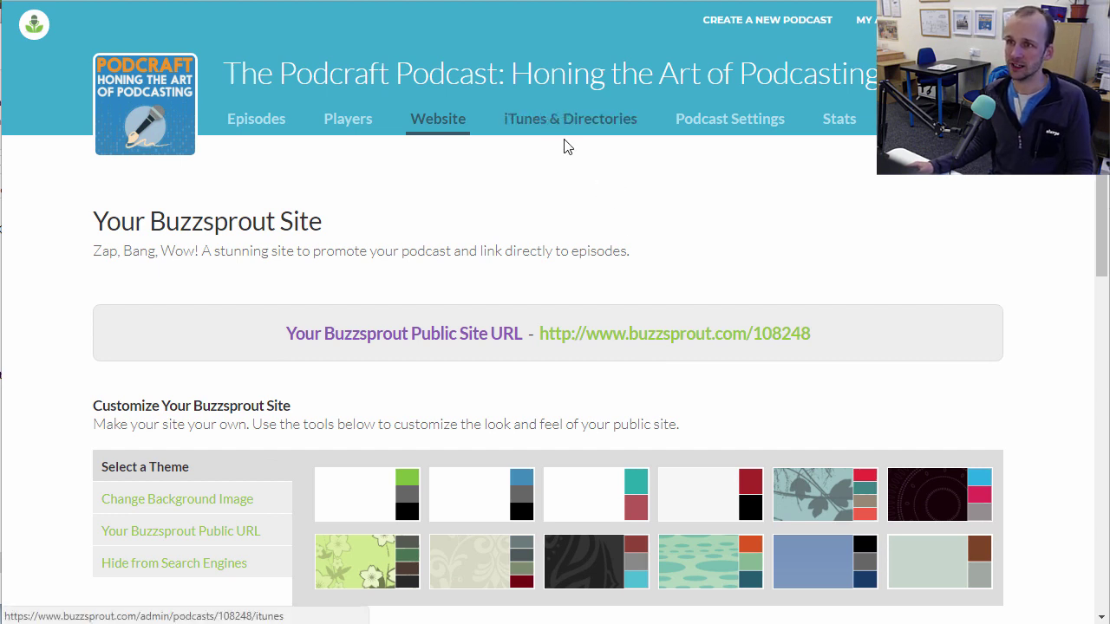
# Open the iTunes listing instructions and review the required podcast fields and the Apple ID requirement
pyautogui.click(531, 142)
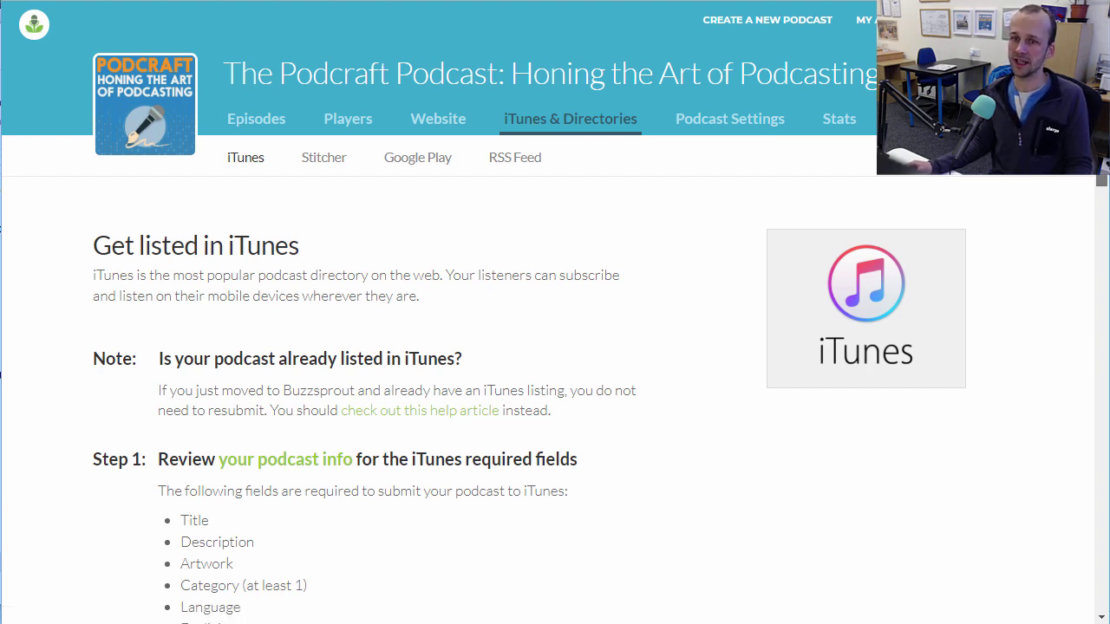
pyautogui.scroll(-2, 1103, 184)
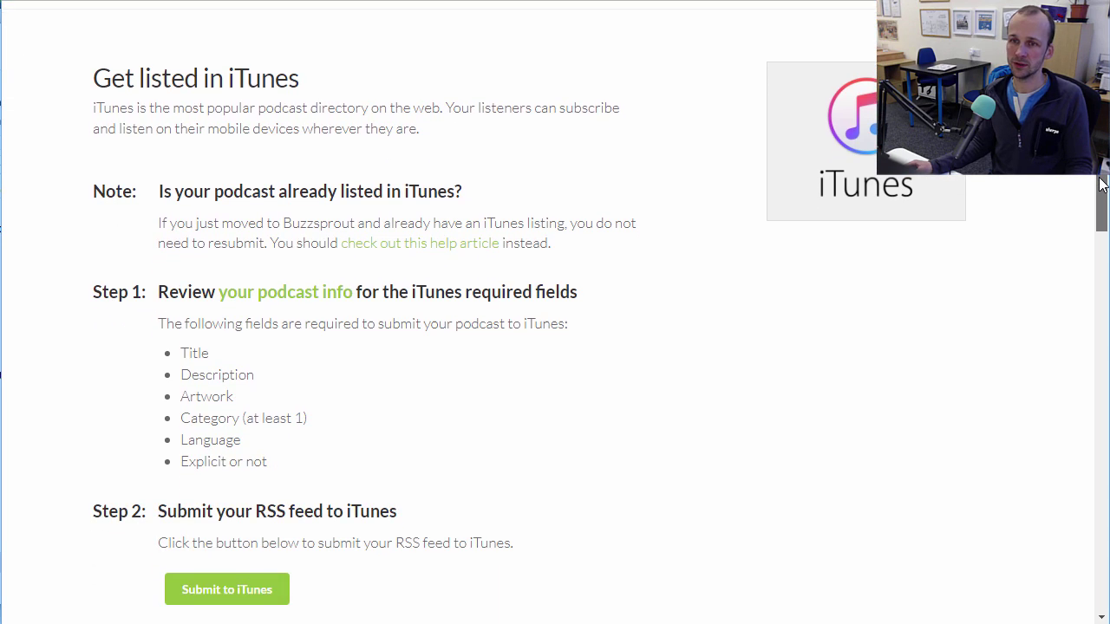
pyautogui.scroll(-1, 1099, 184)
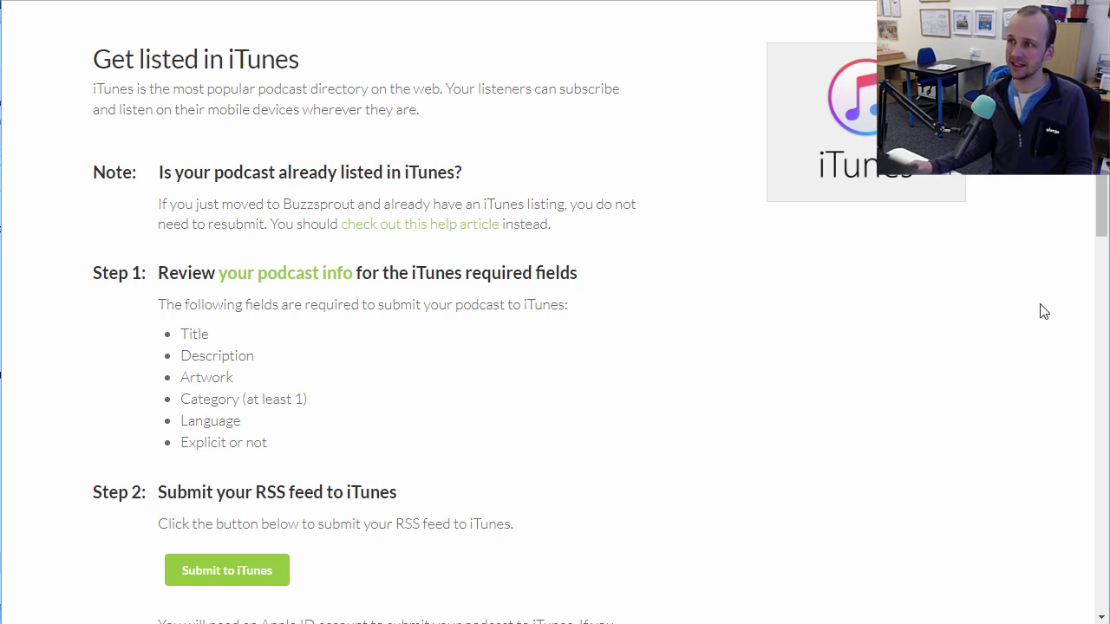
pyautogui.moveTo(1100, 203); pyautogui.dragTo(930, 351)
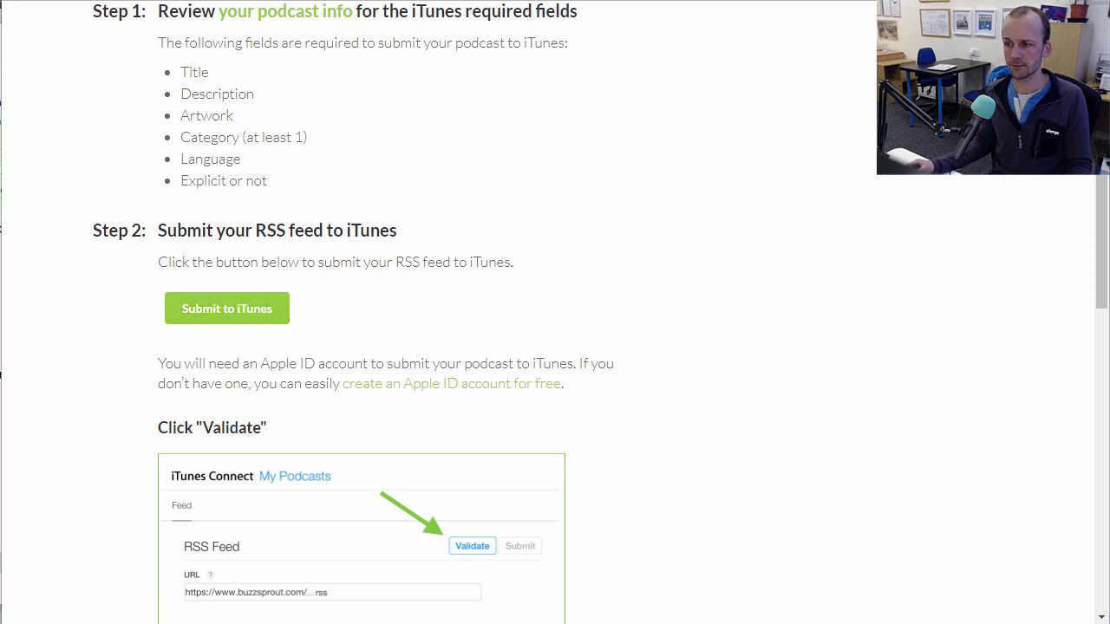
pyautogui.scroll(-1, 366, 310)
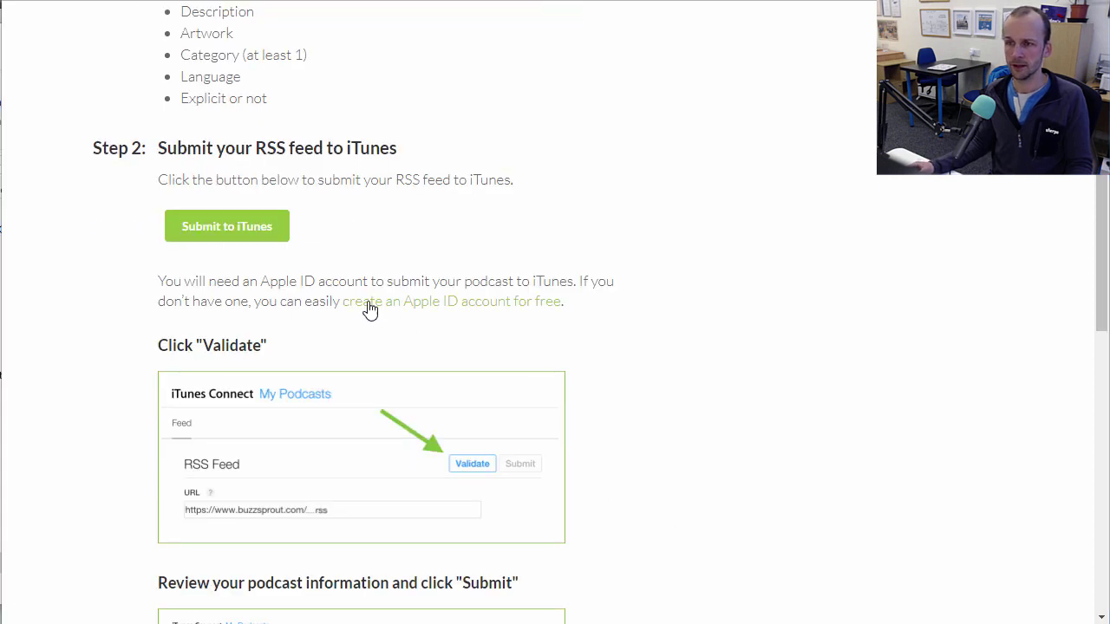
# Examine the Submit to iTunes option and read the validation, submission and iTunes URL instructions
pyautogui.click(232, 230)
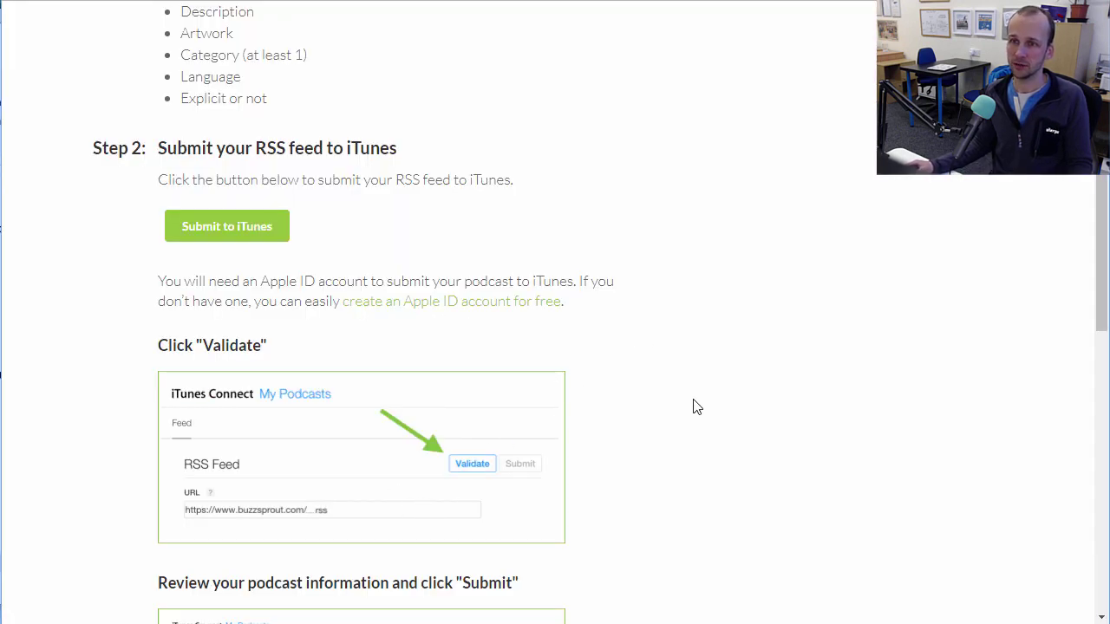
pyautogui.scroll(-3, 684, 410)
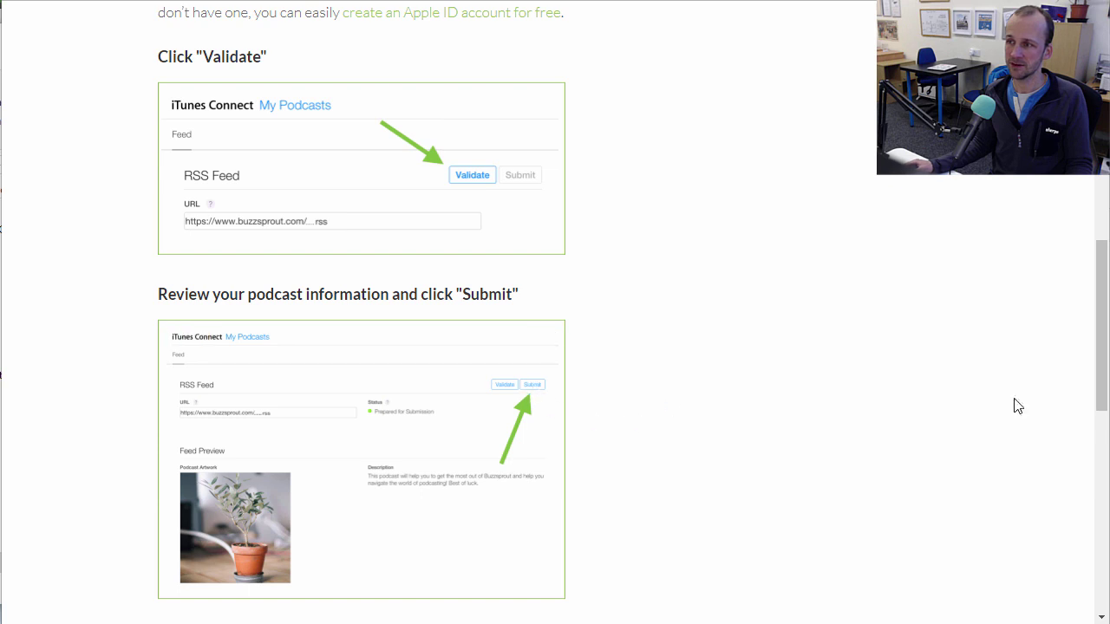
pyautogui.moveTo(1107, 327); pyautogui.dragTo(1073, 538)
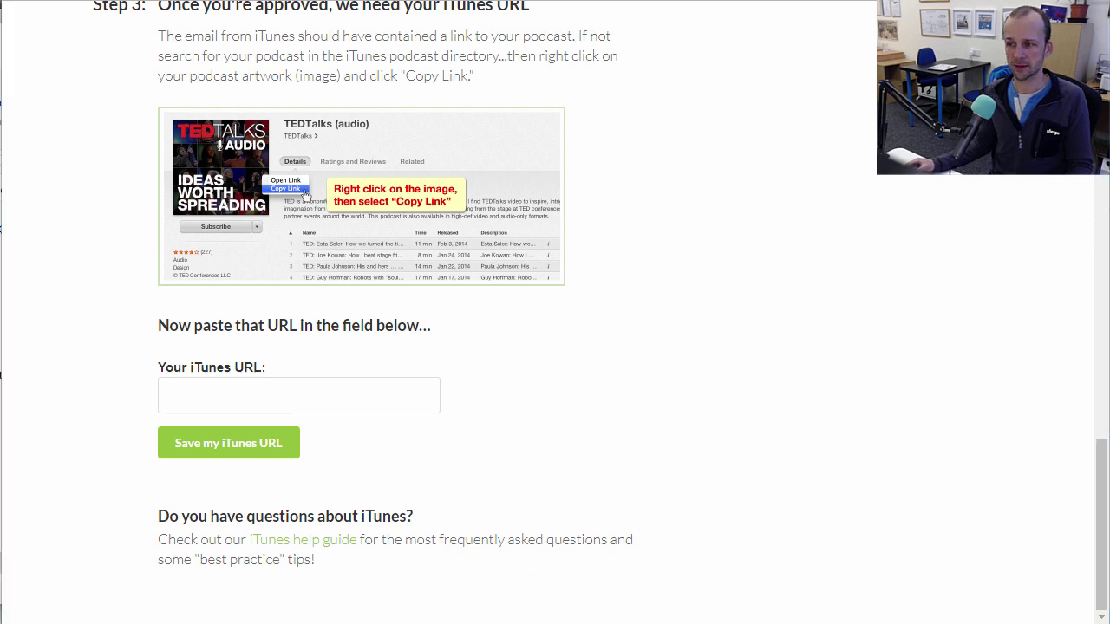
# Check the field for entering the podcast's iTunes URL, and return to the start of the iTunes listing instructions
pyautogui.click(222, 392)
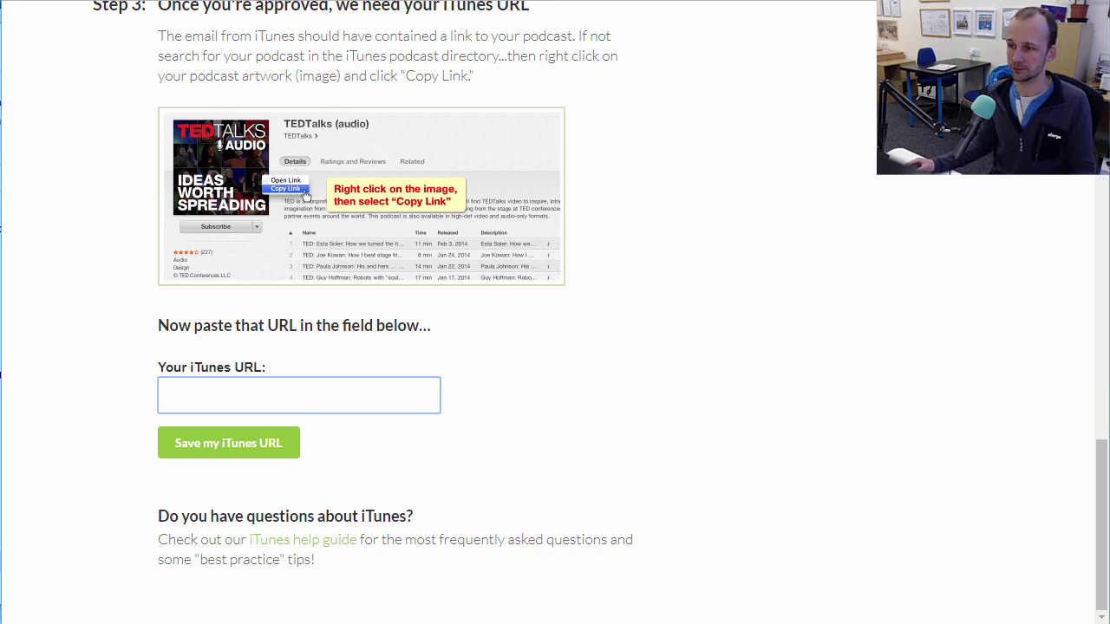
pyautogui.click(677, 471)
pyautogui.scroll(15, 650, 422)
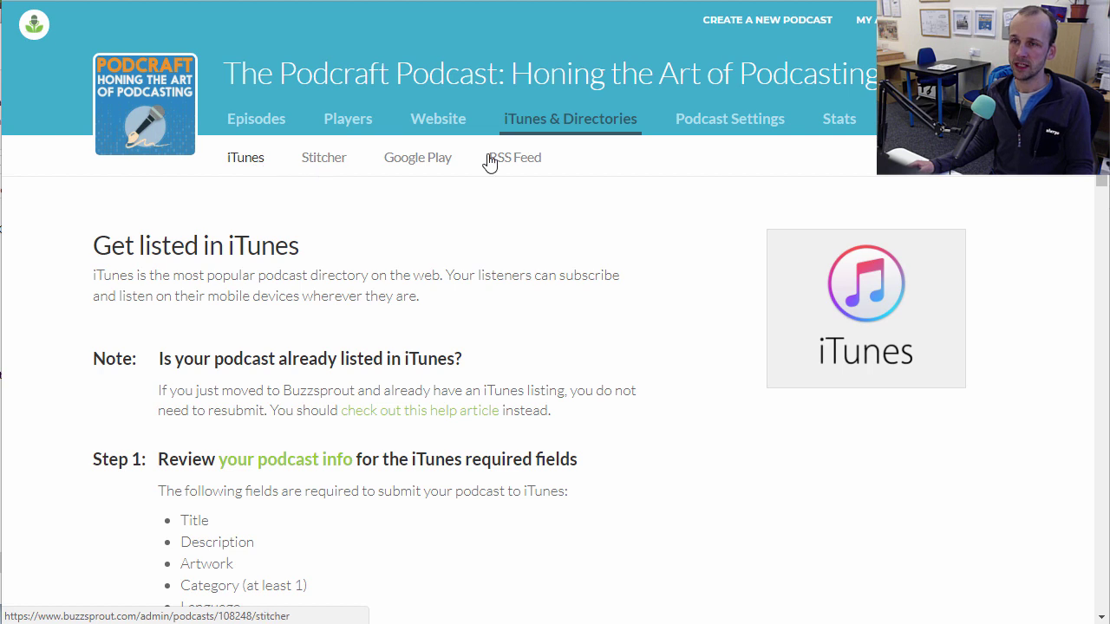
# Open the Stitcher listing instructions and review the account creation, RSS feed URL and approval steps
pyautogui.click(321, 182)
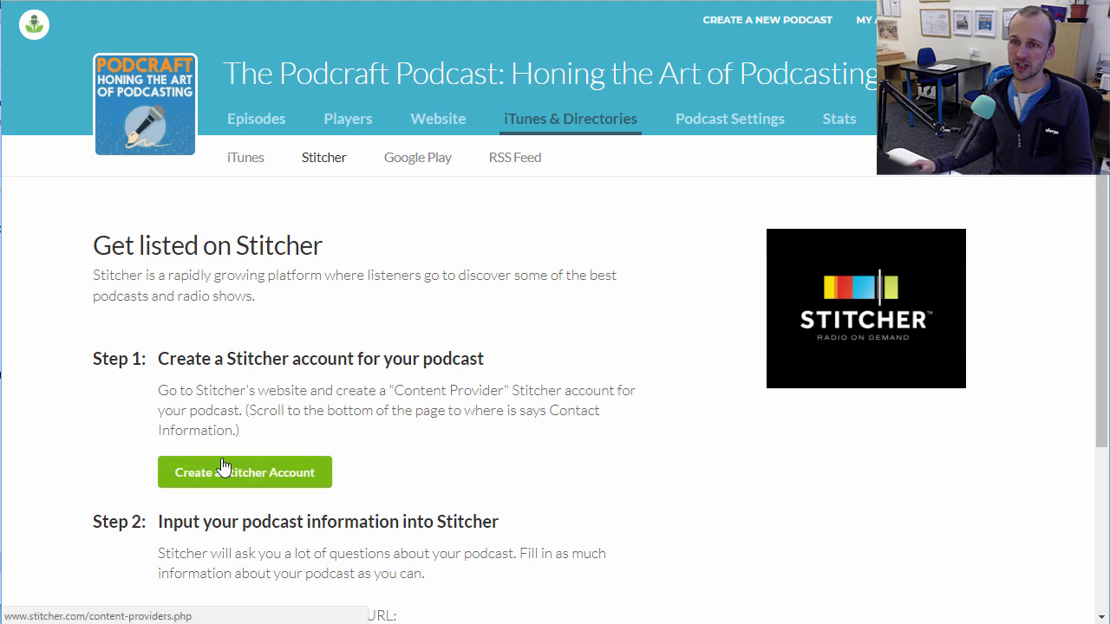
pyautogui.scroll(-3, 564, 449)
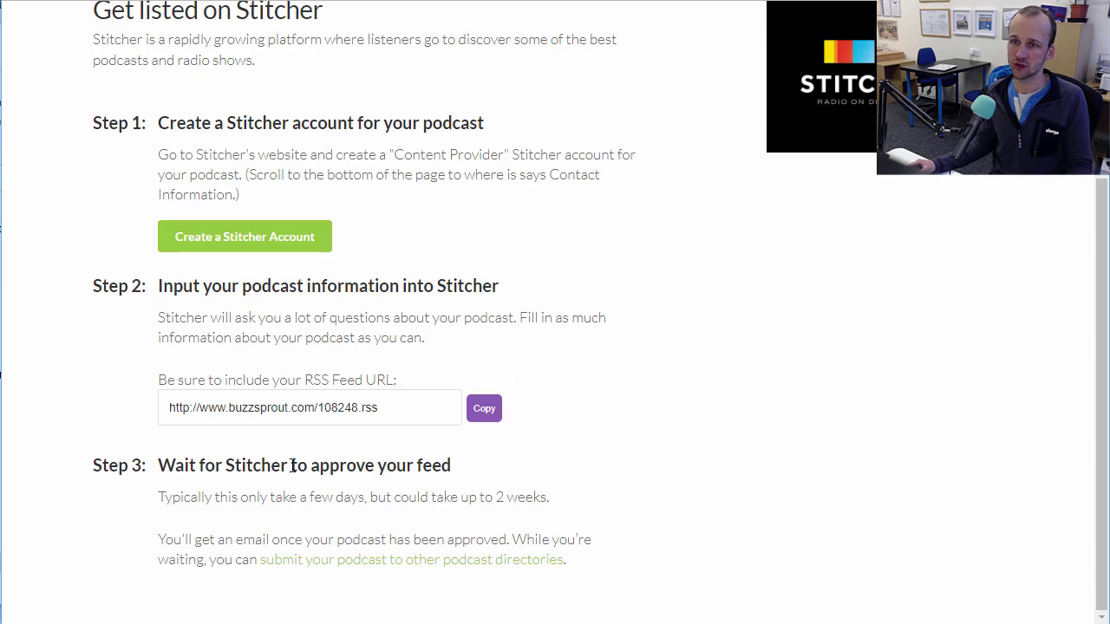
pyautogui.click(251, 408)
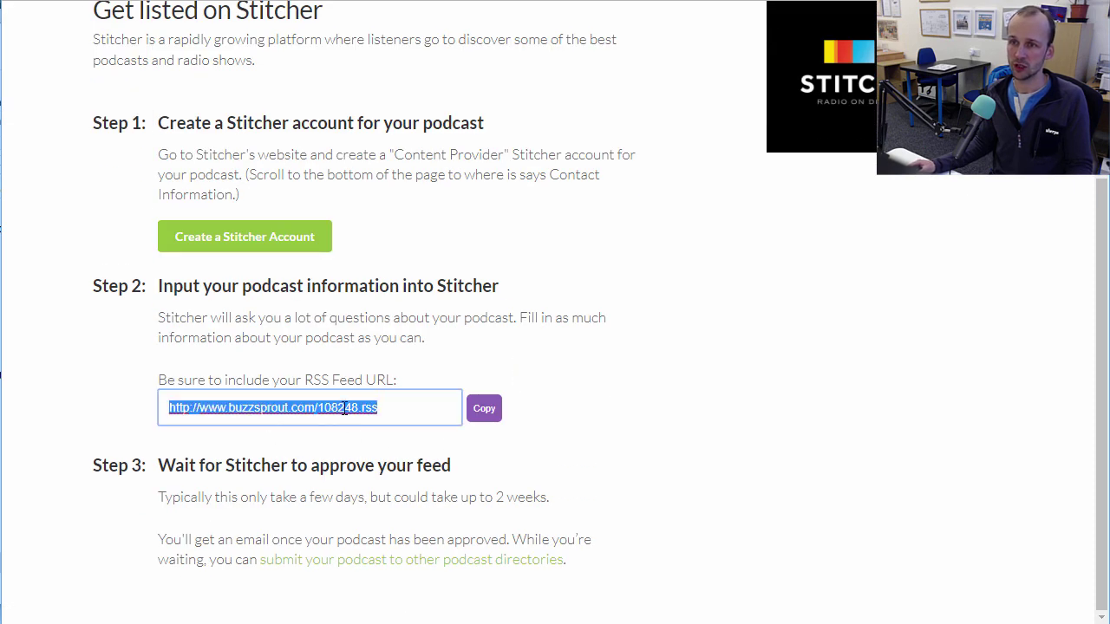
pyautogui.click(340, 409)
pyautogui.moveTo(379, 411); pyautogui.dragTo(126, 393)
pyautogui.click(362, 456)
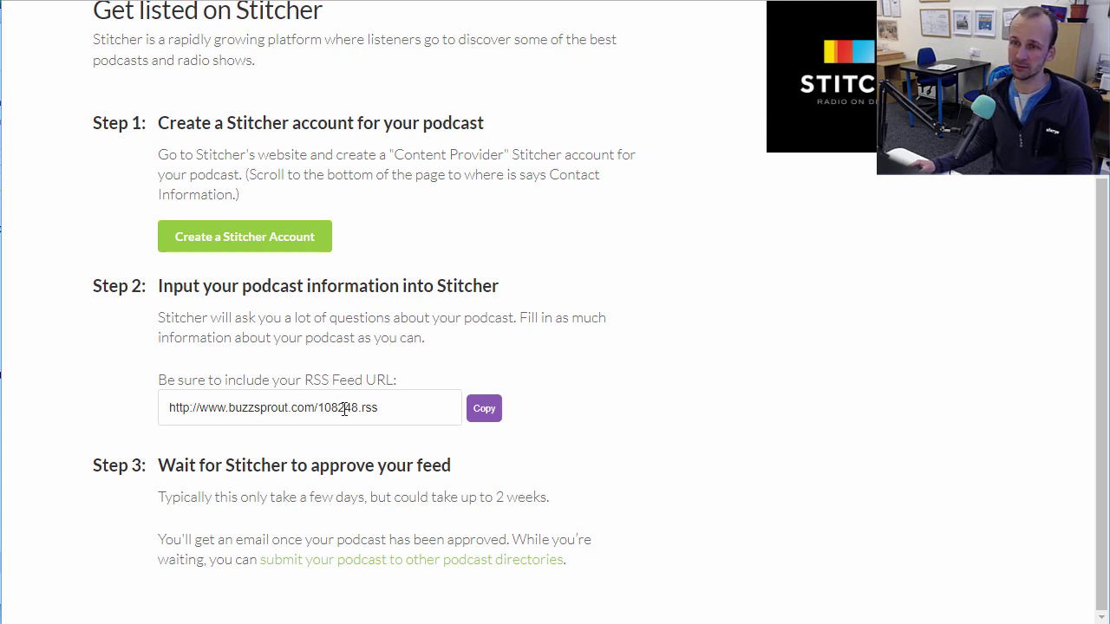
pyautogui.scroll(3, 615, 454)
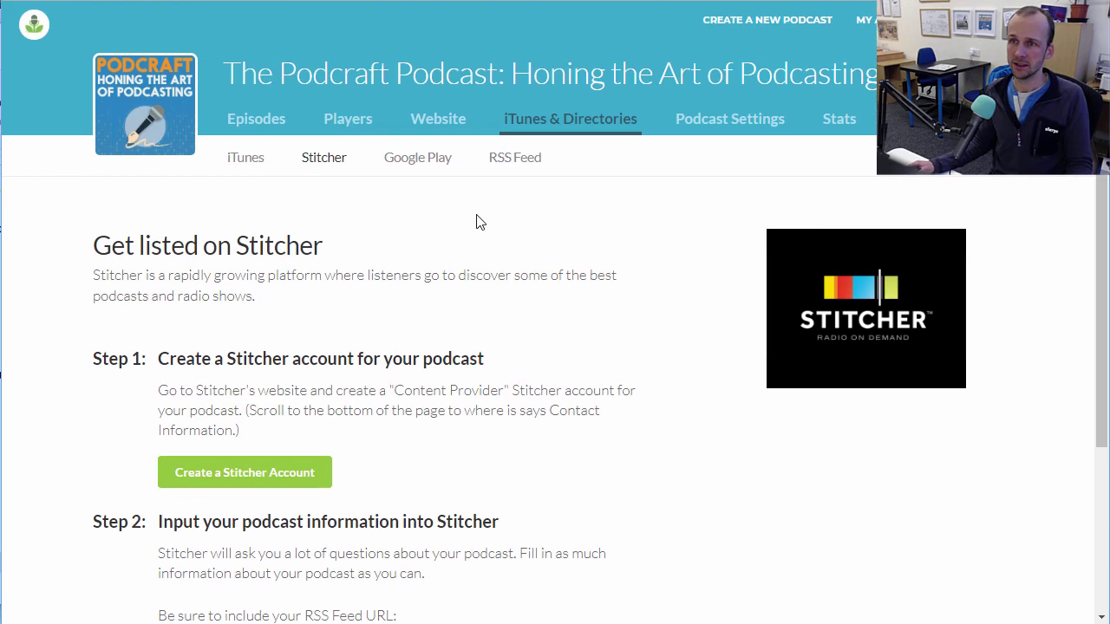
# Open the Google Play Music listing instructions and skim the steps for submitting the podcast
pyautogui.click(418, 156)
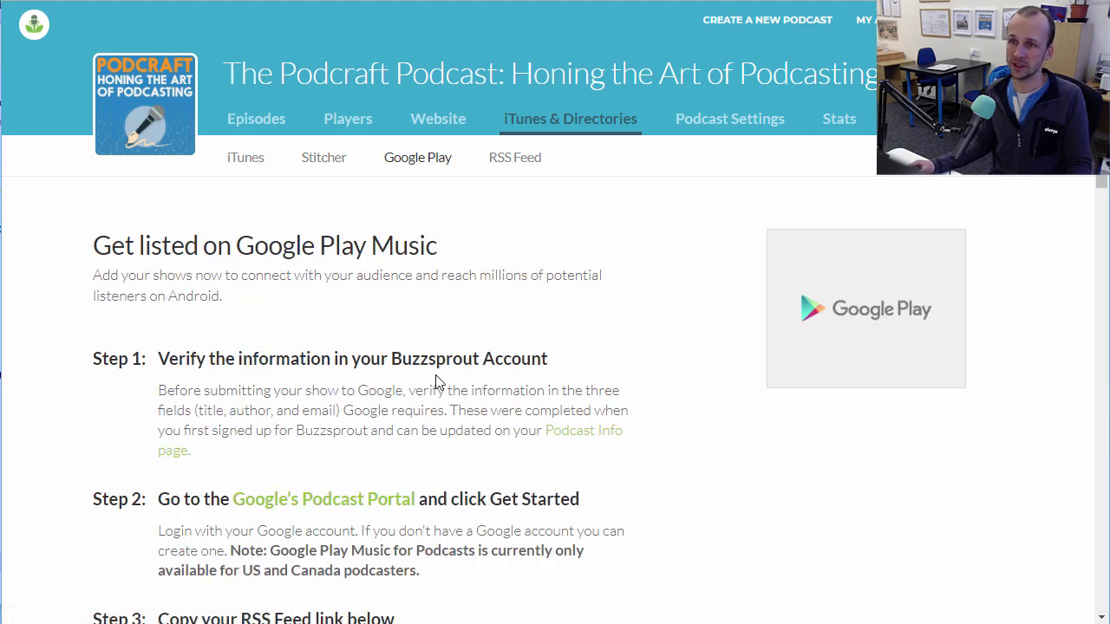
pyautogui.scroll(-5, 438, 382)
pyautogui.scroll(5, 508, 428)
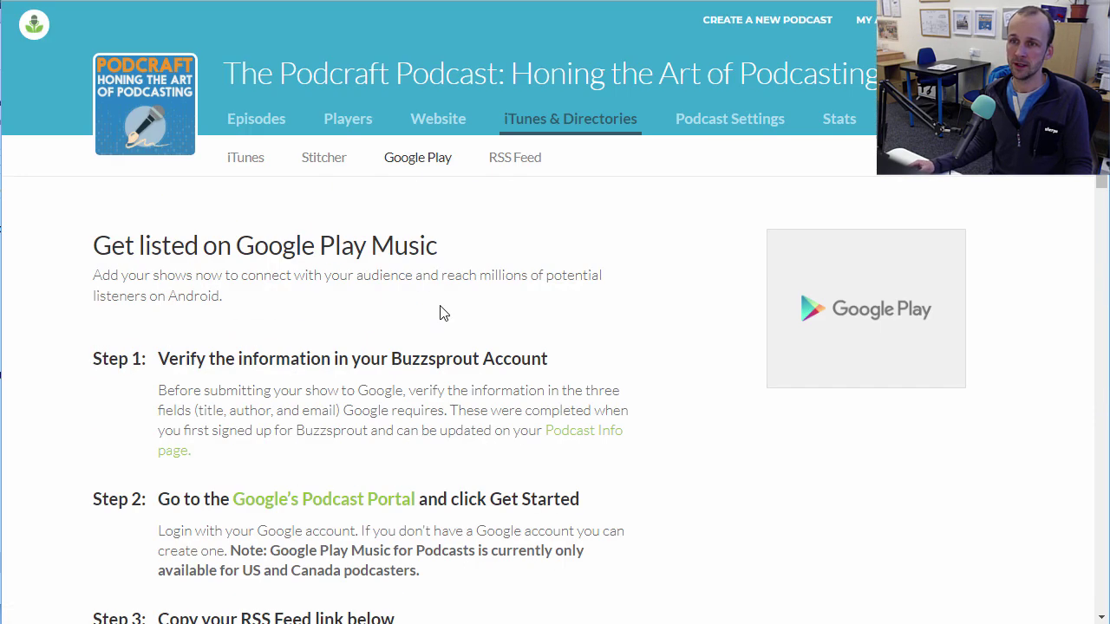
# Open the podcast's RSS feed page and select the full feed URL
pyautogui.click(521, 164)
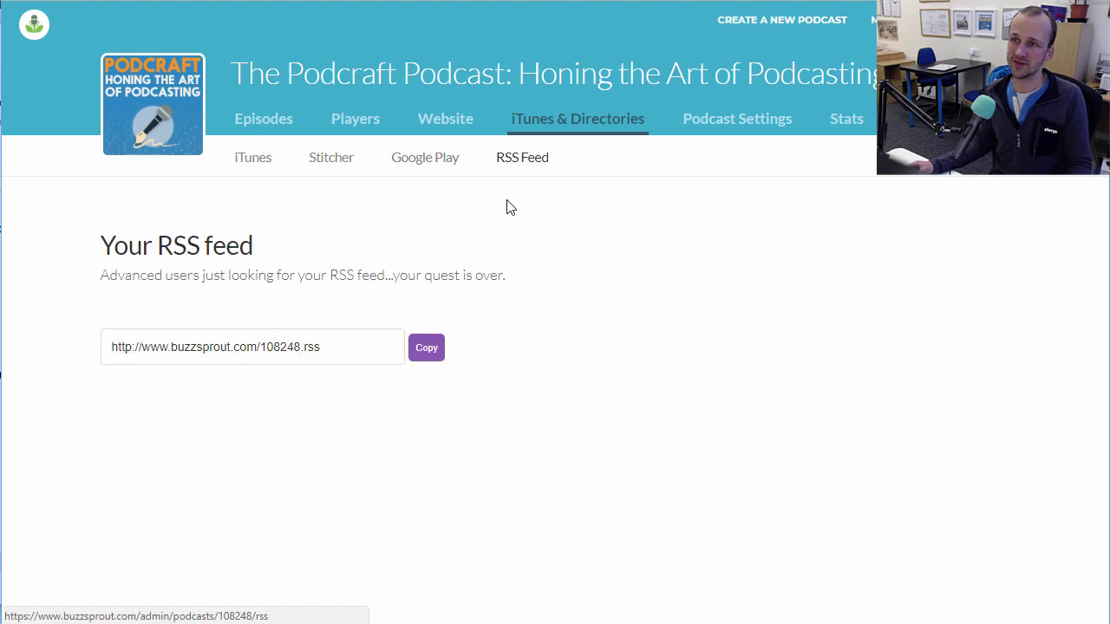
pyautogui.click(237, 347)
pyautogui.click(647, 409)
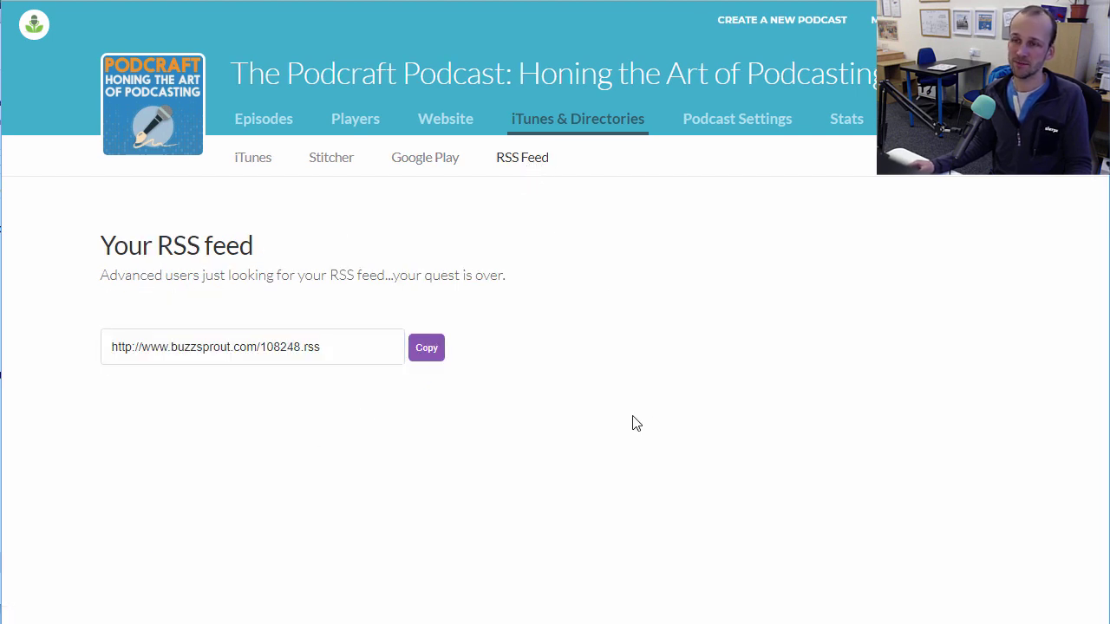
pyautogui.click(241, 347)
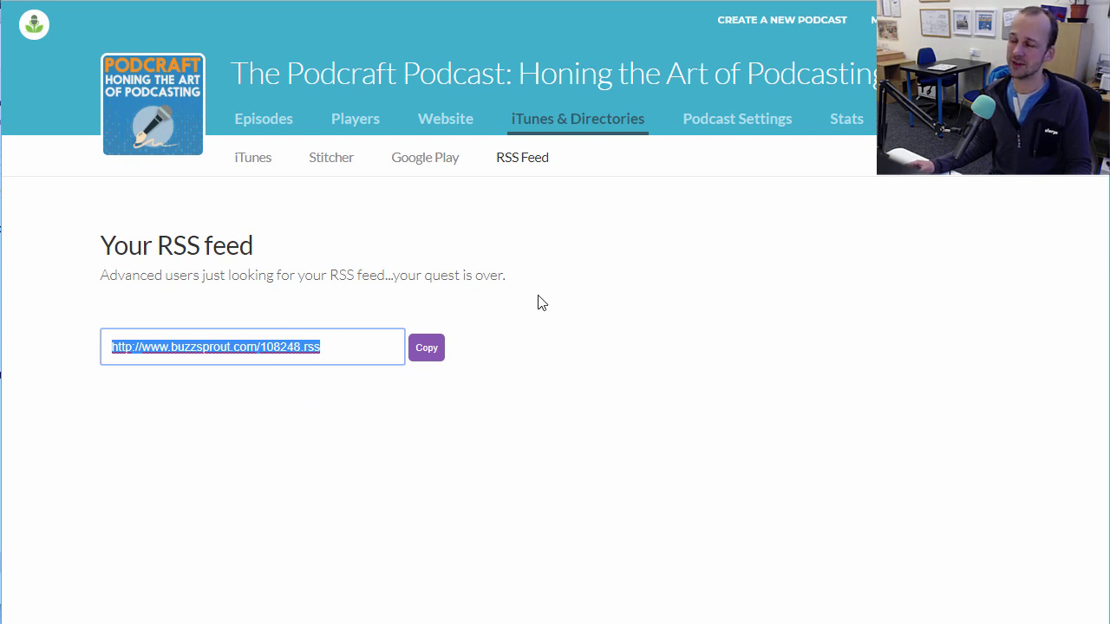
pyautogui.click(675, 623)
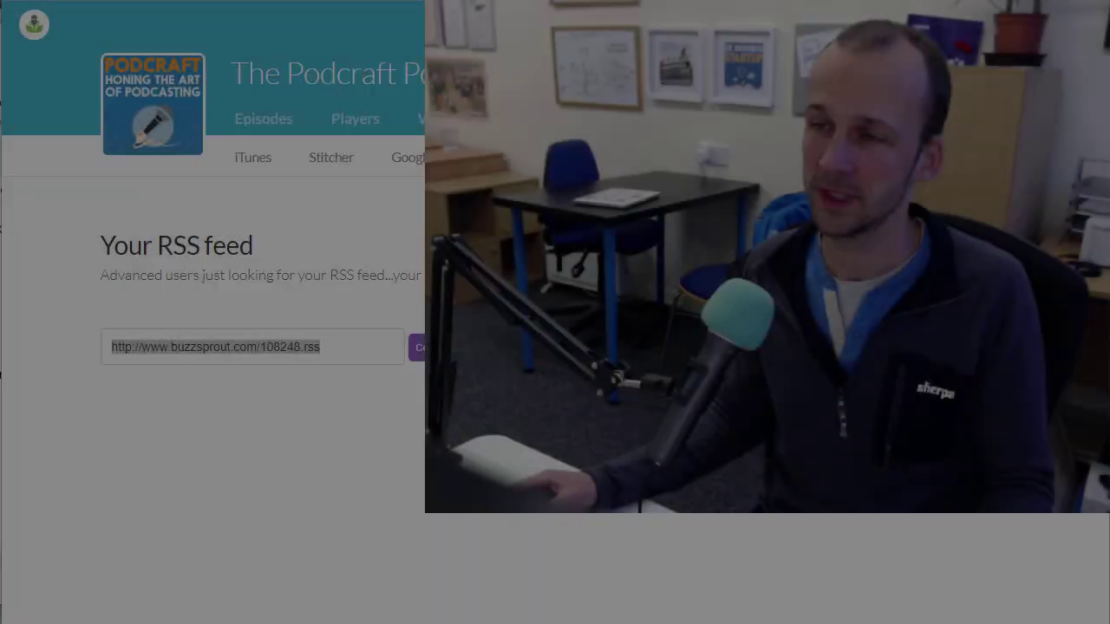
# Revisit the podcast settings and the statistics overview, and return to the episodes list
pyautogui.click(737, 119)
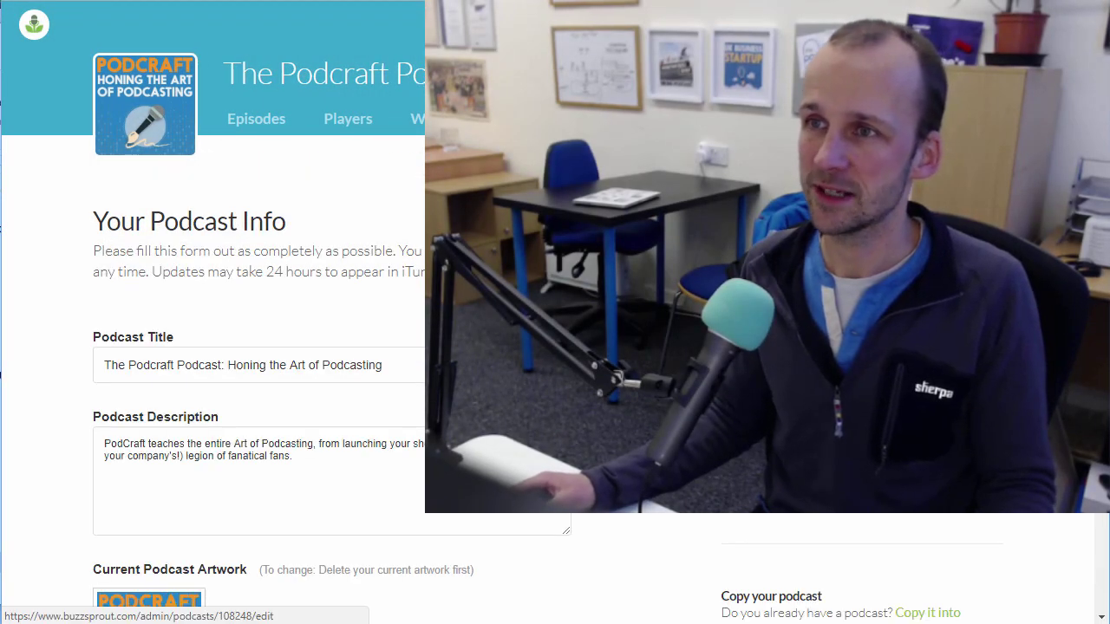
pyautogui.click(846, 118)
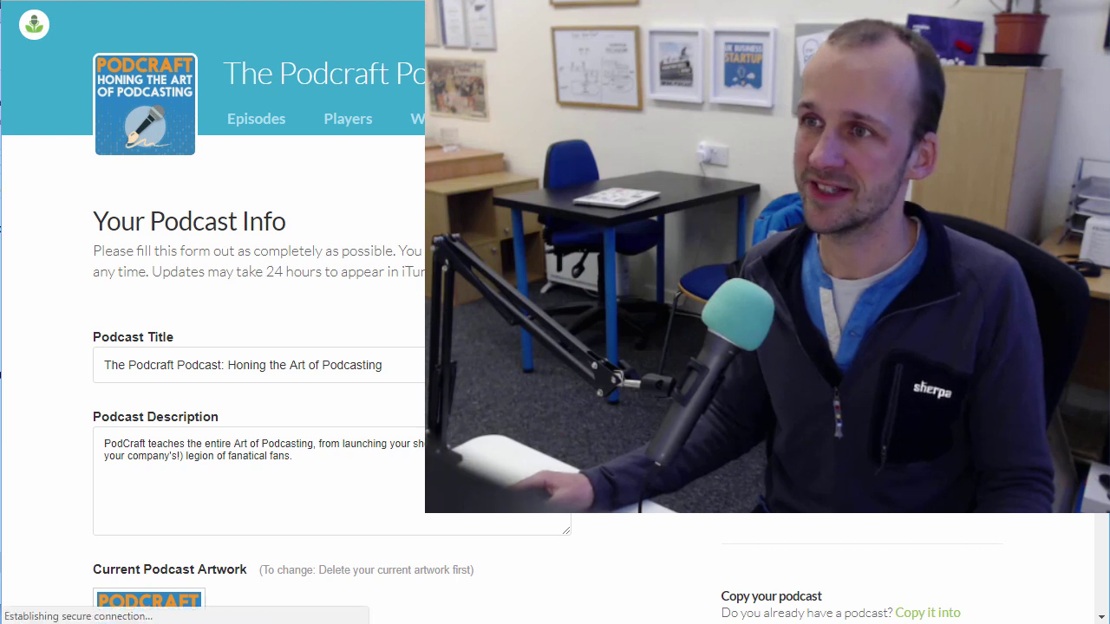
pyautogui.click(260, 118)
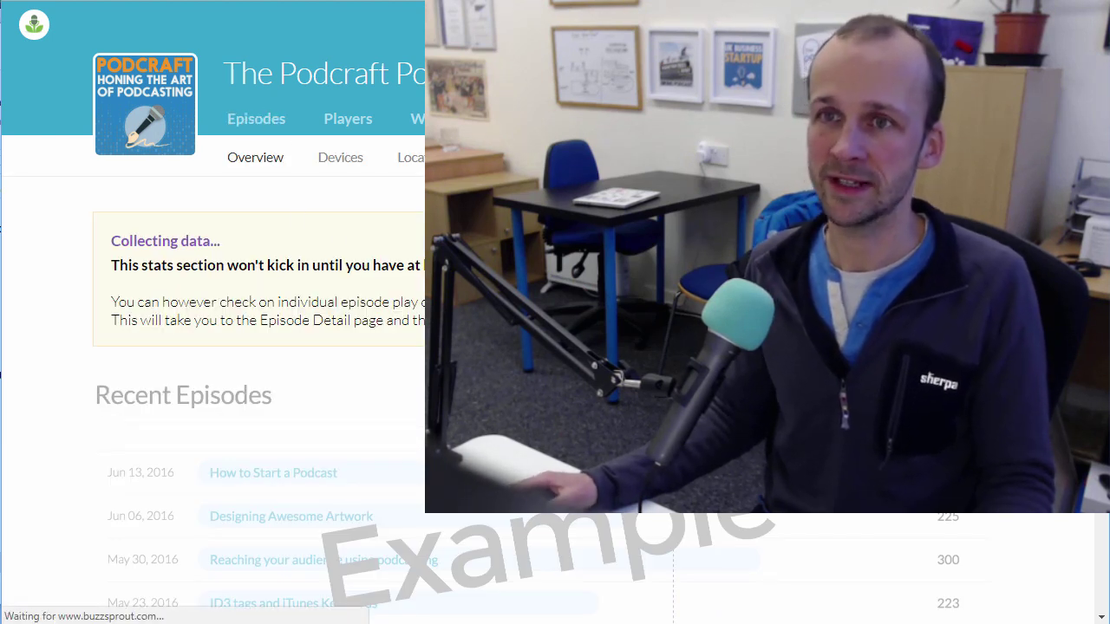